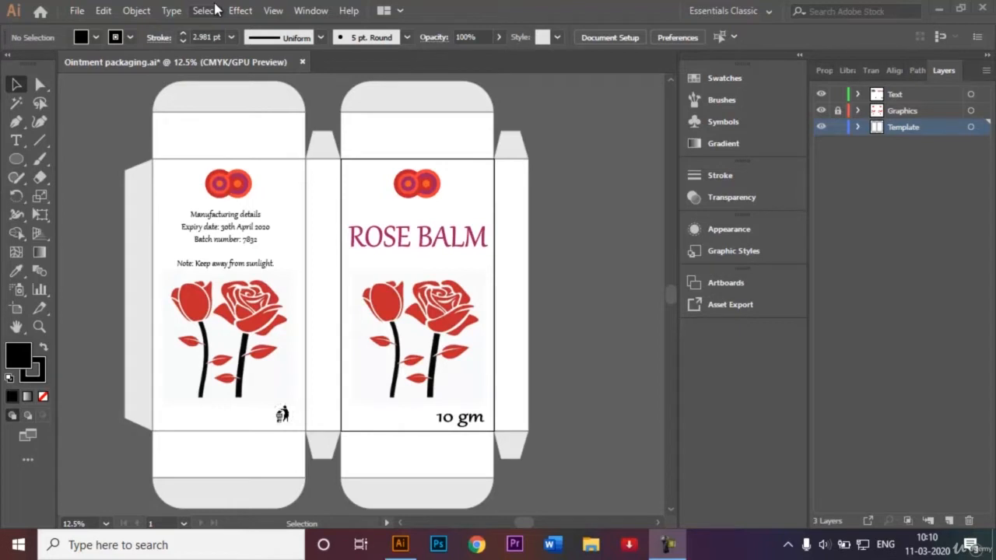
Create a new 1080 x 1920 px portrait document named "Ointment packaging 2".
{"action": "left_click", "coordinate": [77, 13]}
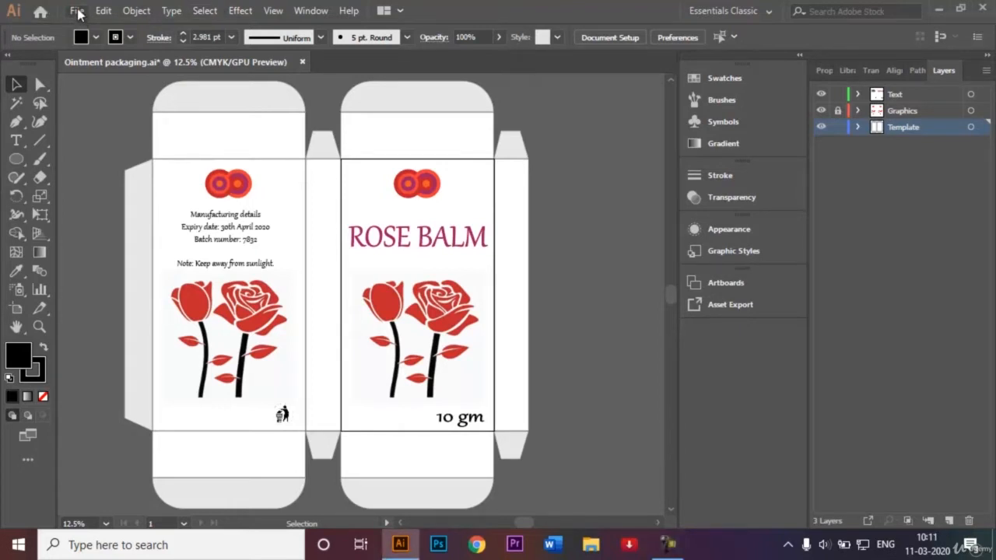
{"action": "left_click", "coordinate": [78, 12]}
{"action": "left_click", "coordinate": [95, 35]}
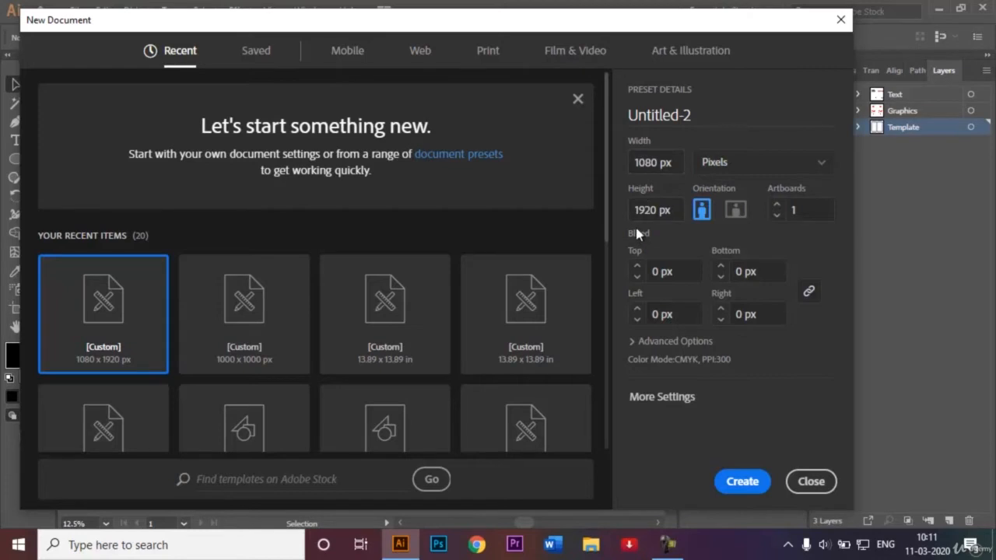
{"action": "left_click", "coordinate": [822, 166]}
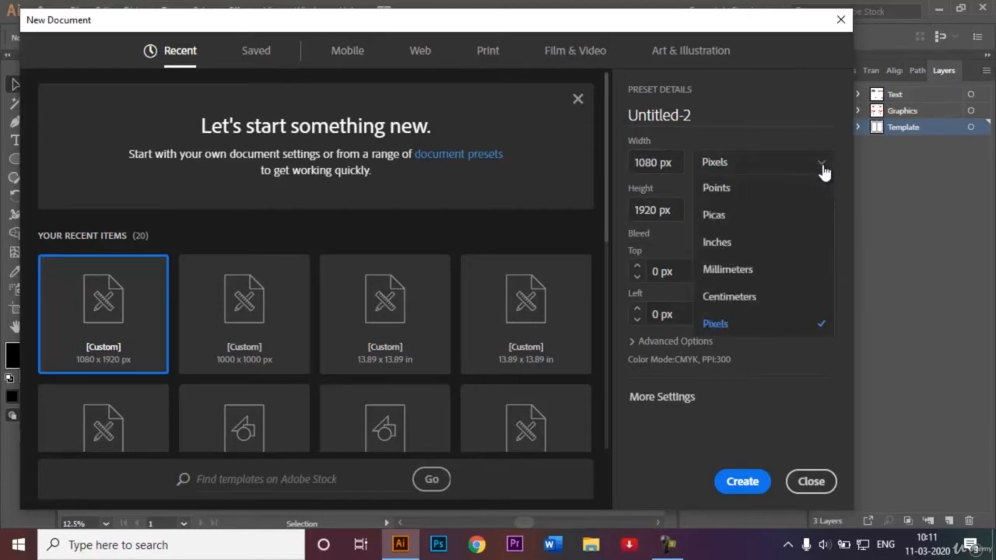
{"action": "left_click", "coordinate": [823, 167]}
{"action": "left_click", "coordinate": [724, 116]}
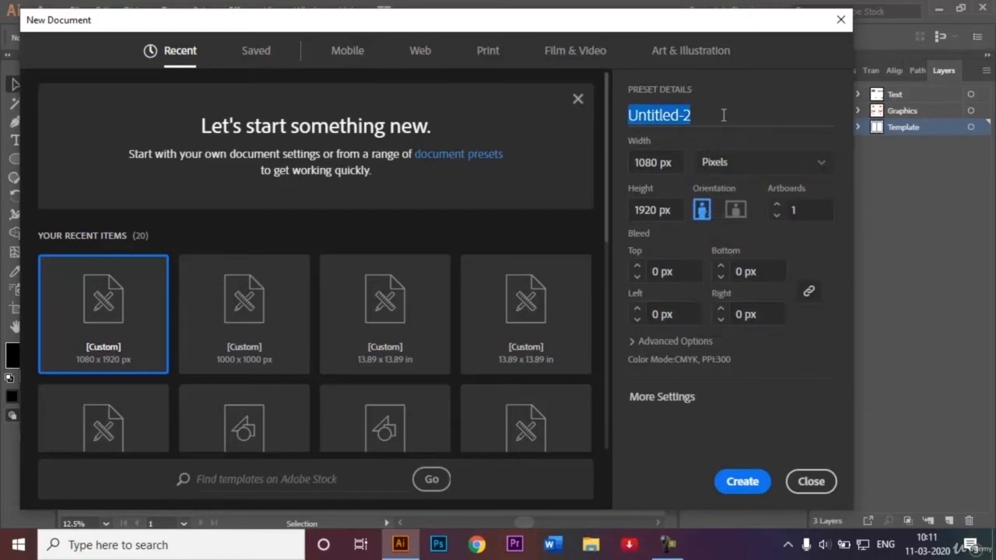
{"action": "key", "text": "BackSpace"}
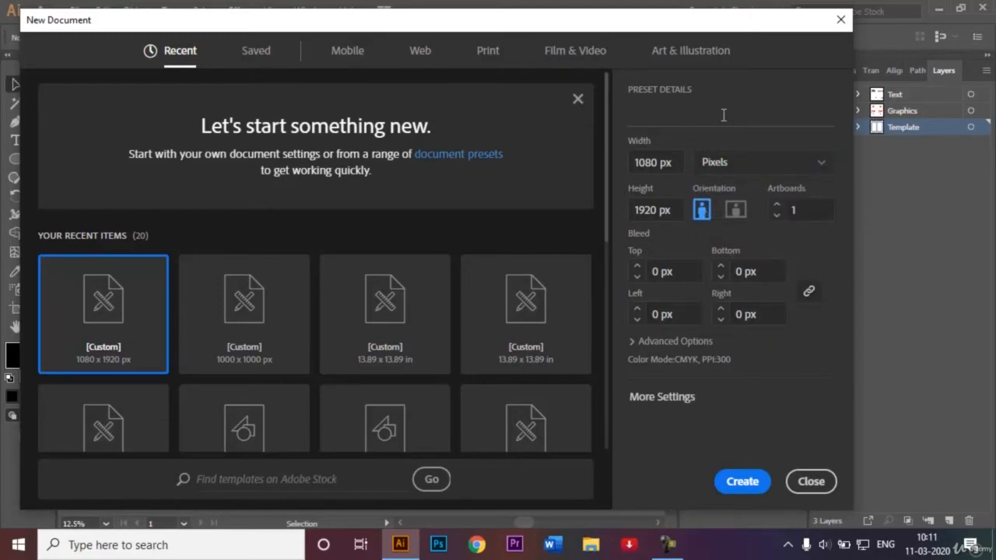
{"action": "type", "text": "Ointment pa"}
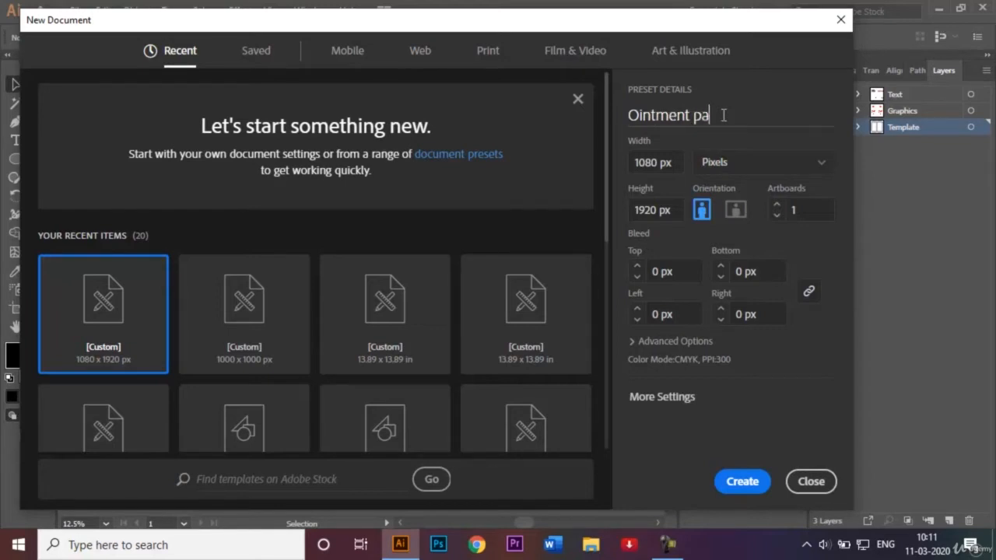
{"action": "type", "text": "ckaging 2"}
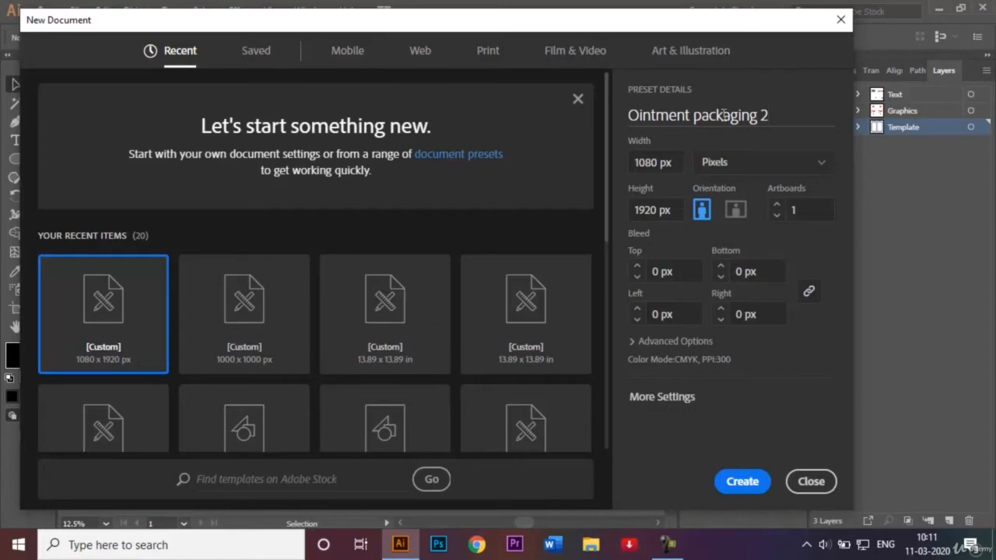
{"action": "left_click", "coordinate": [749, 484]}
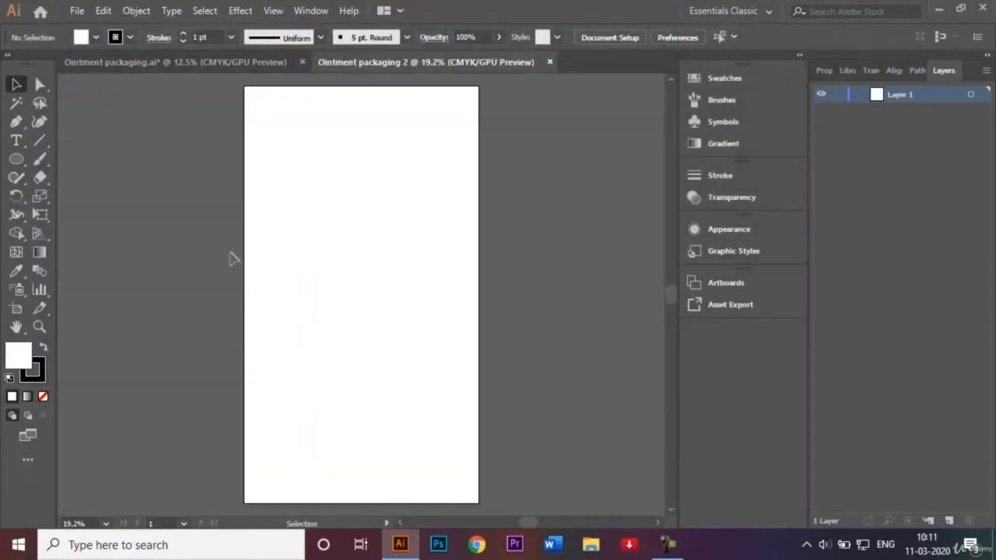
{"action": "left_click", "coordinate": [178, 64]}
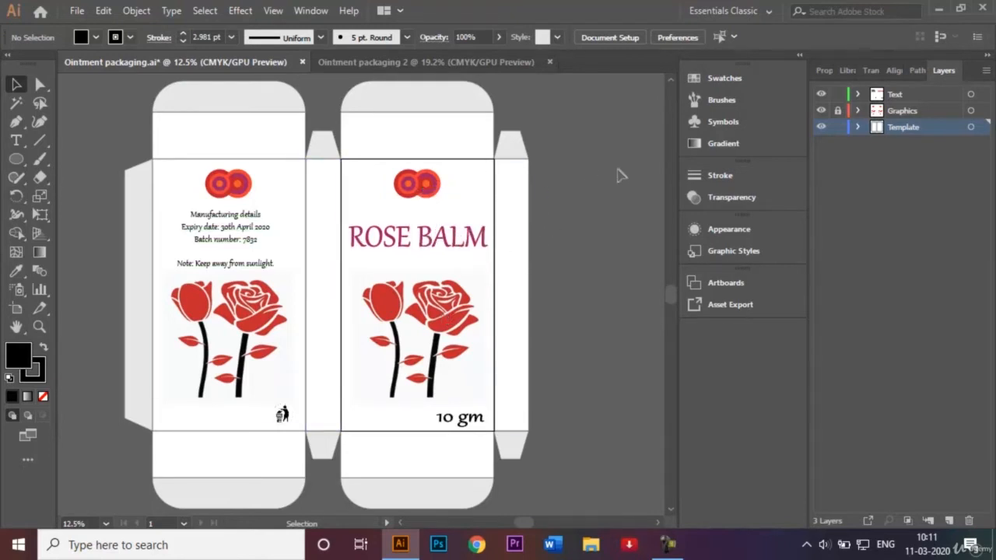
{"action": "left_click", "coordinate": [445, 63]}
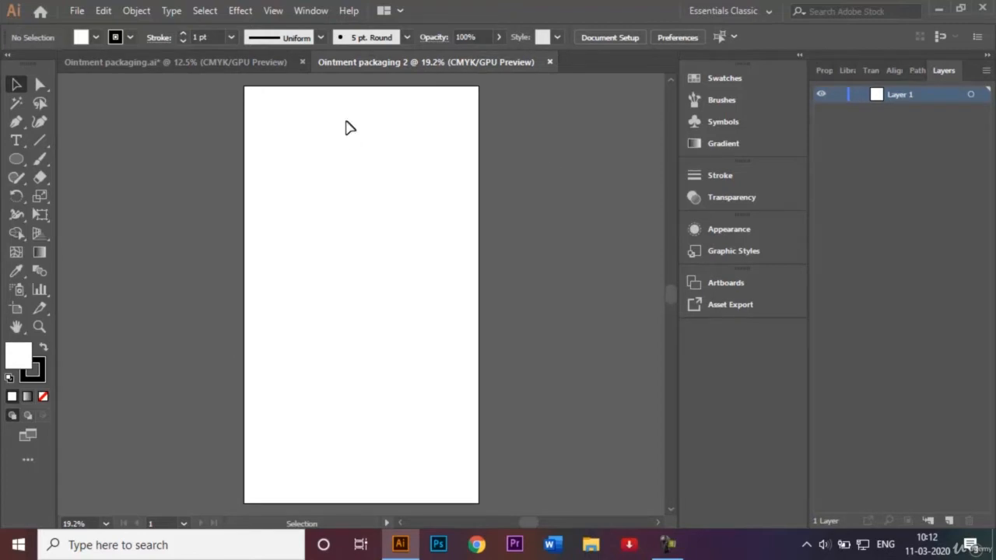
{"action": "left_click", "coordinate": [274, 11]}
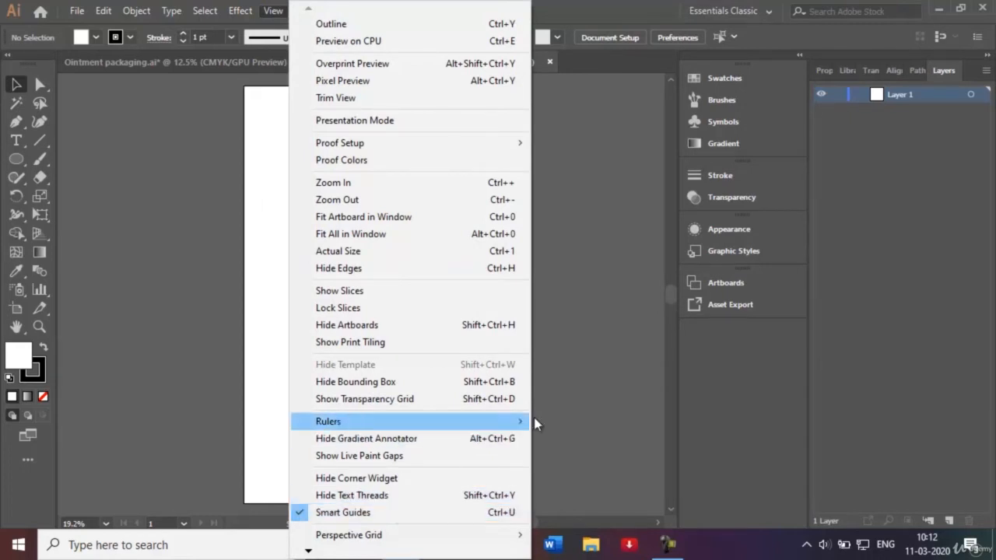
{"action": "left_click", "coordinate": [569, 403]}
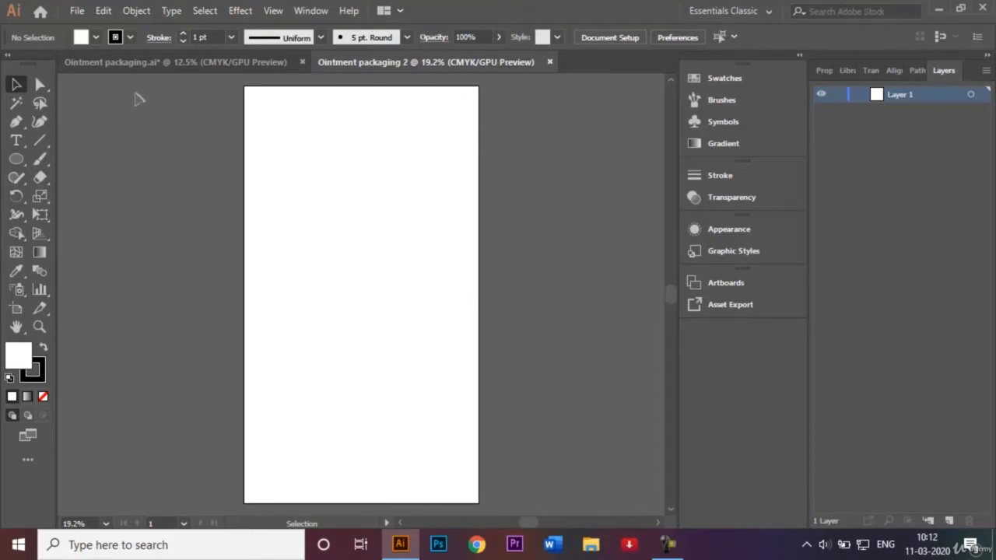
Rename Layer 1 as "Template".
{"action": "double_click", "coordinate": [919, 95]}
{"action": "key", "text": "BackSpace"}
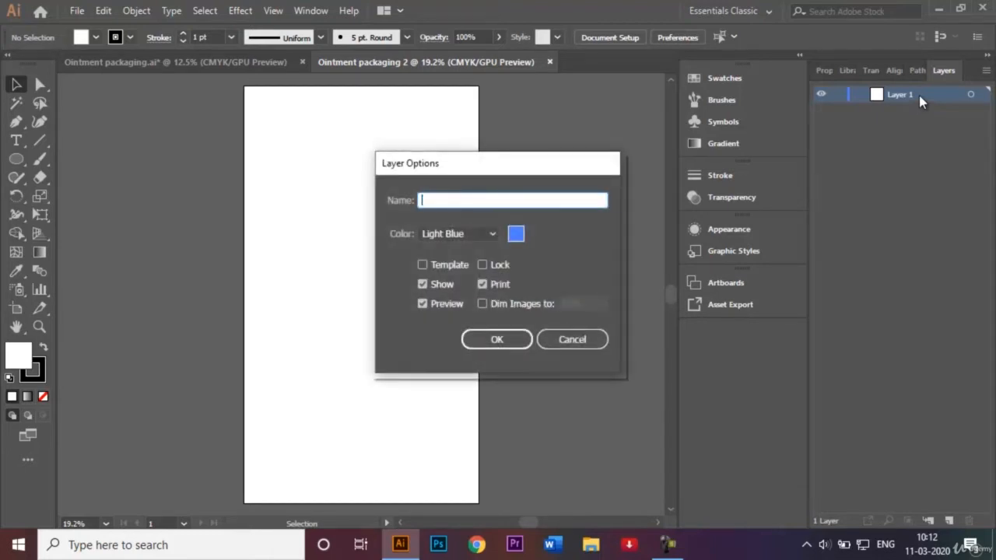
{"action": "type", "text": "Template"}
{"action": "key", "text": "Return"}
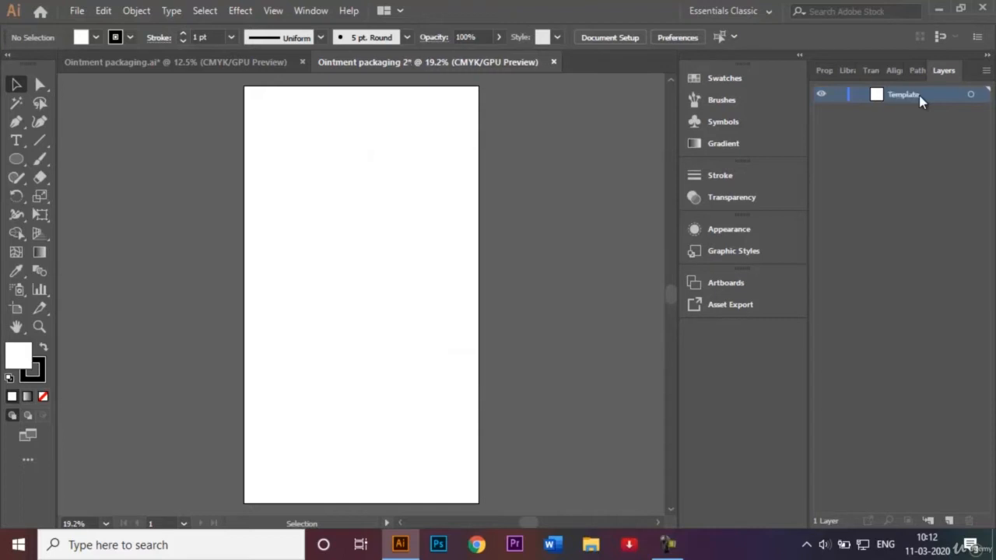
Set the stroke weight to 3 pt in Ointment packaging 2 and switch to the Rectangle tool.
{"action": "left_click", "coordinate": [225, 65]}
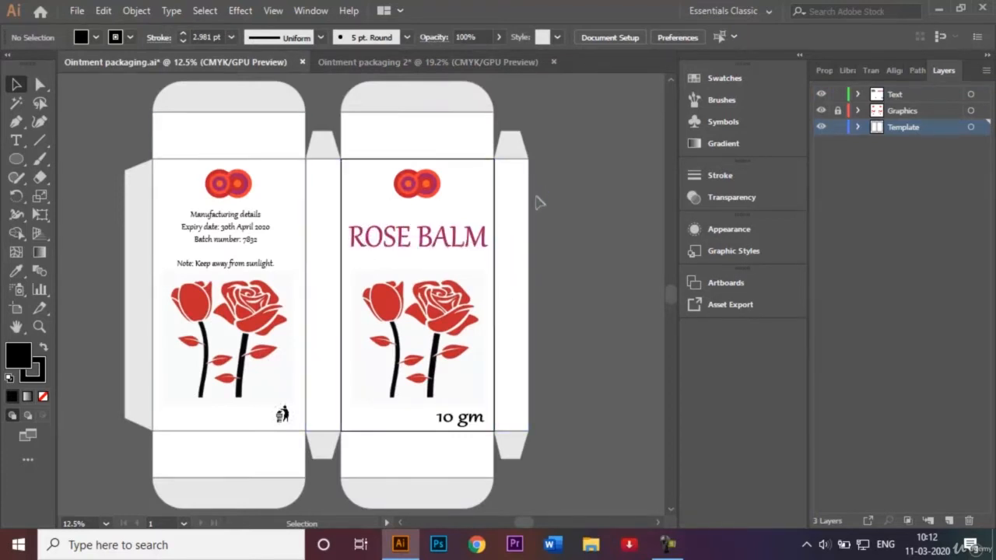
{"action": "left_click", "coordinate": [435, 63]}
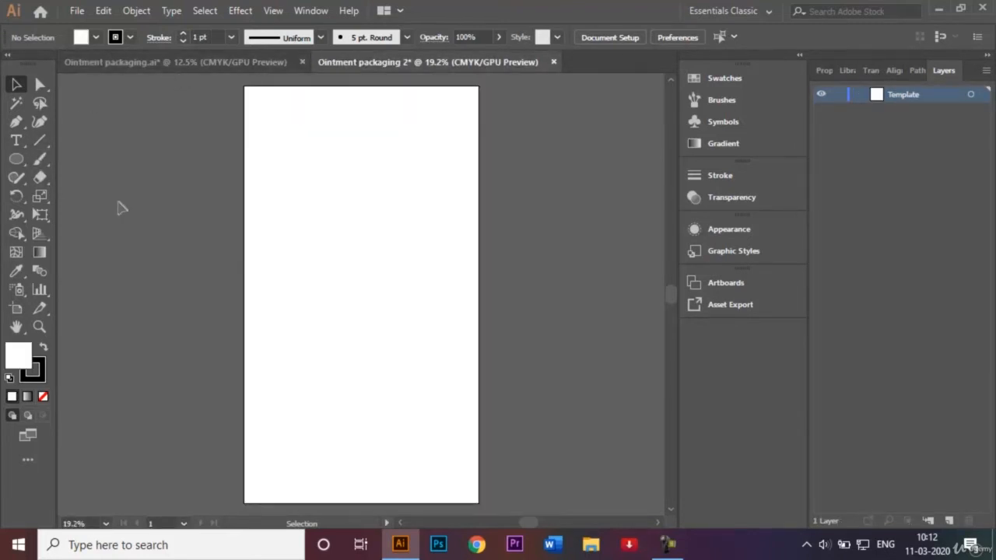
{"action": "left_click", "coordinate": [231, 38]}
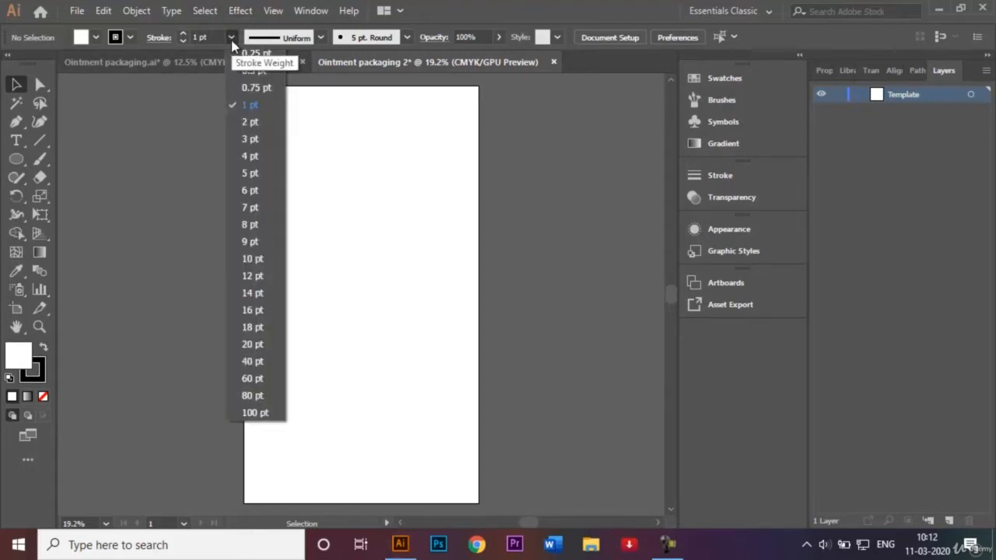
{"action": "left_click", "coordinate": [249, 138]}
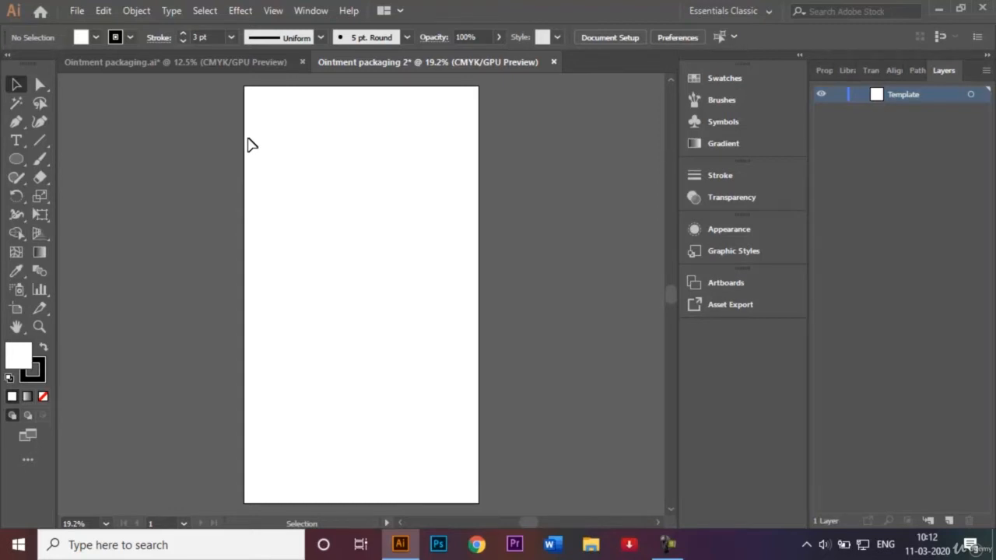
{"action": "left_click", "coordinate": [13, 165]}
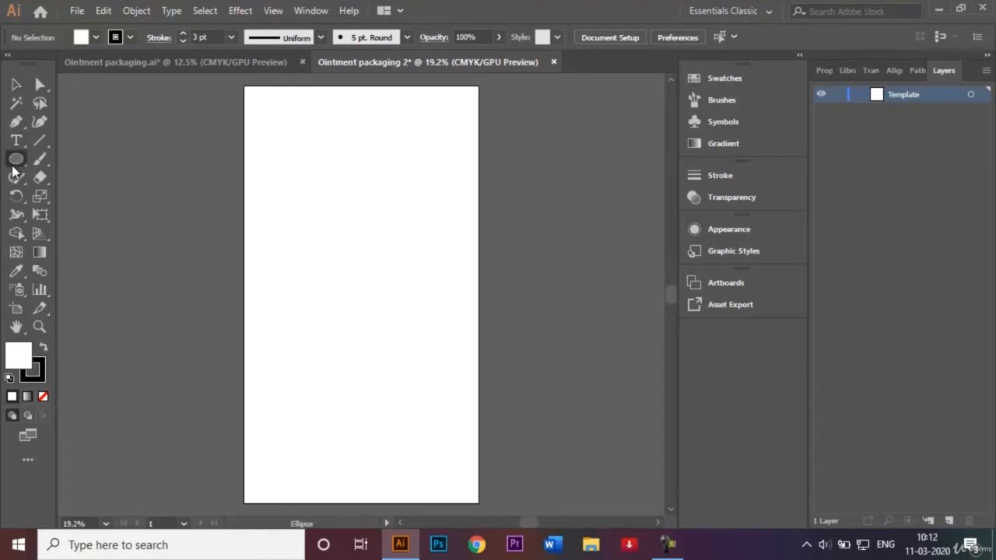
{"action": "left_click", "coordinate": [86, 160]}
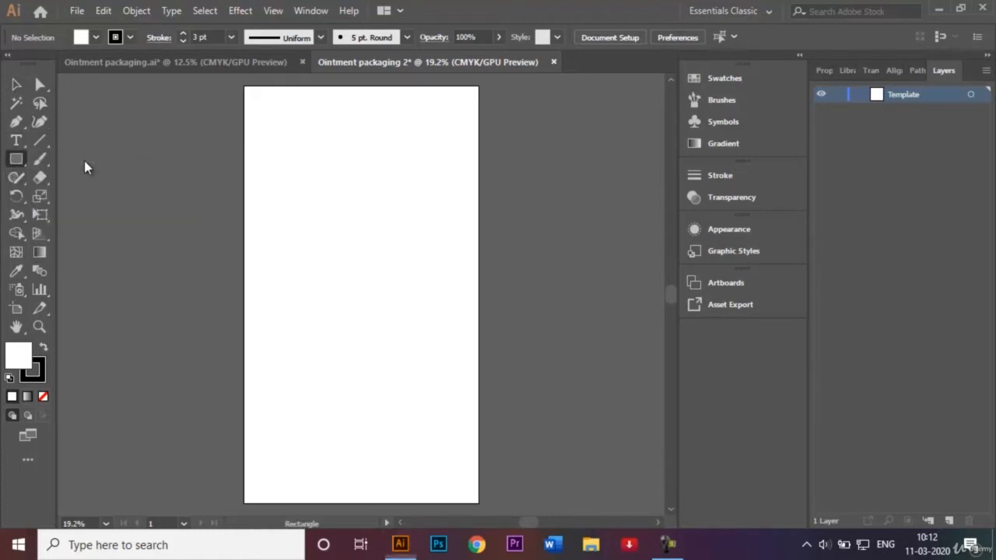
{"action": "right_click", "coordinate": [479, 85]}
{"action": "left_click", "coordinate": [438, 109]}
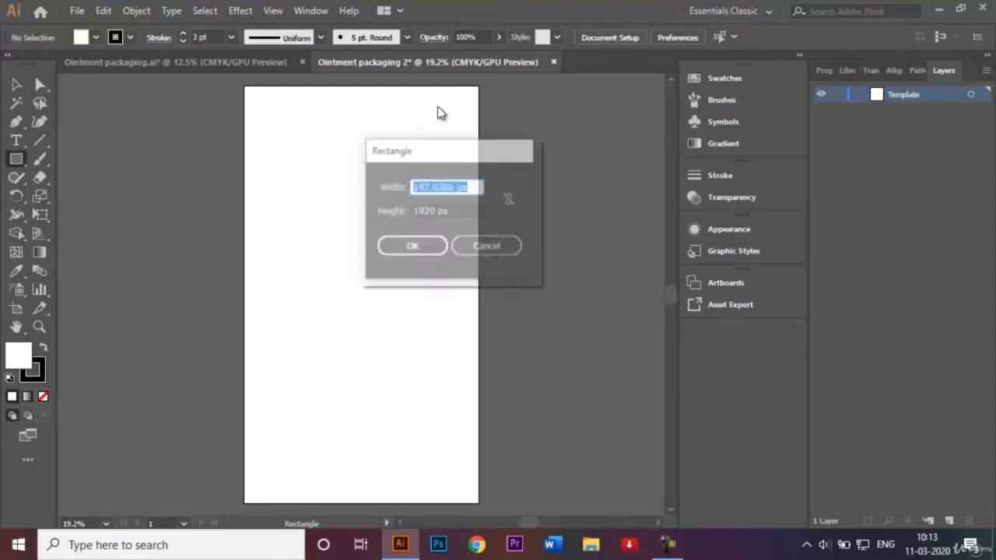
{"action": "left_click", "coordinate": [488, 244]}
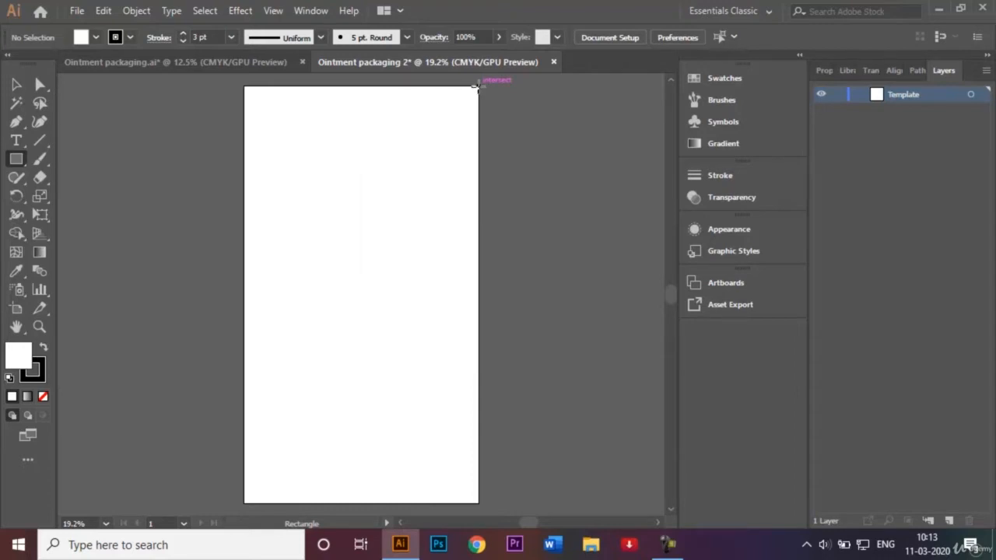
Draw a narrow rectangle over the artboard's full height, attached outside its right edge as a side panel.
{"action": "left_click_drag", "start_coordinate": [478, 85], "coordinate": [510, 502]}
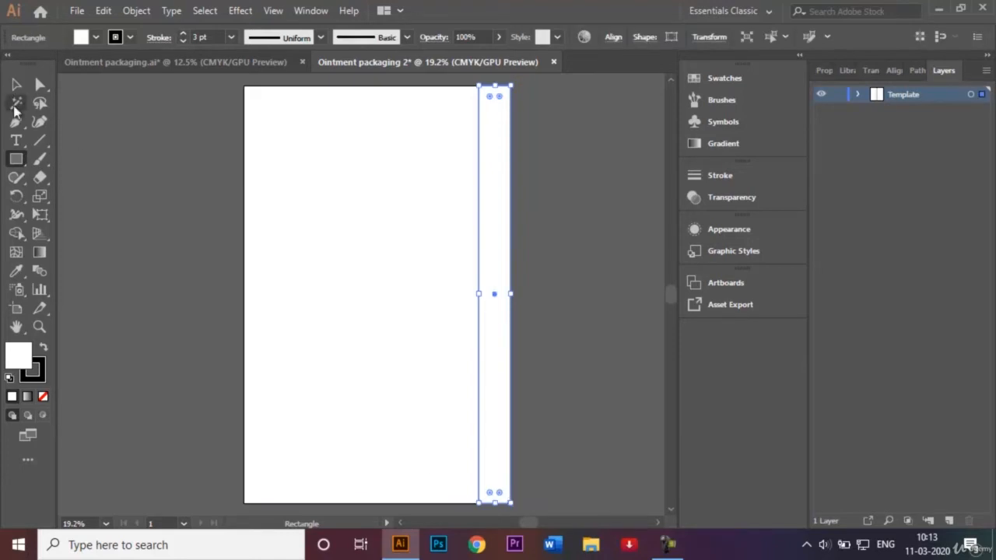
{"action": "left_click", "coordinate": [16, 85]}
{"action": "left_click", "coordinate": [151, 204]}
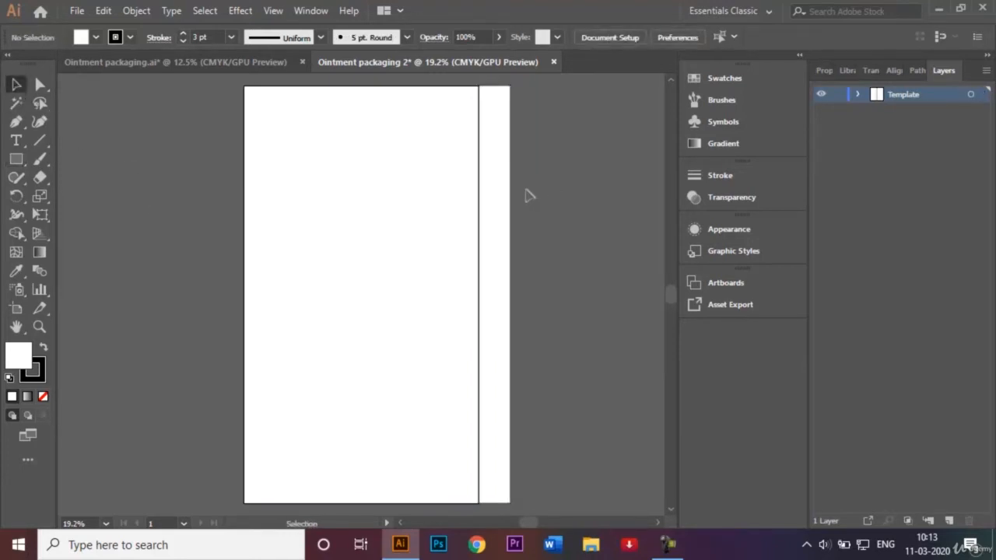
Duplicate the narrow side panel and place the copy against the outside of the artboard's left edge.
{"action": "left_click", "coordinate": [498, 207]}
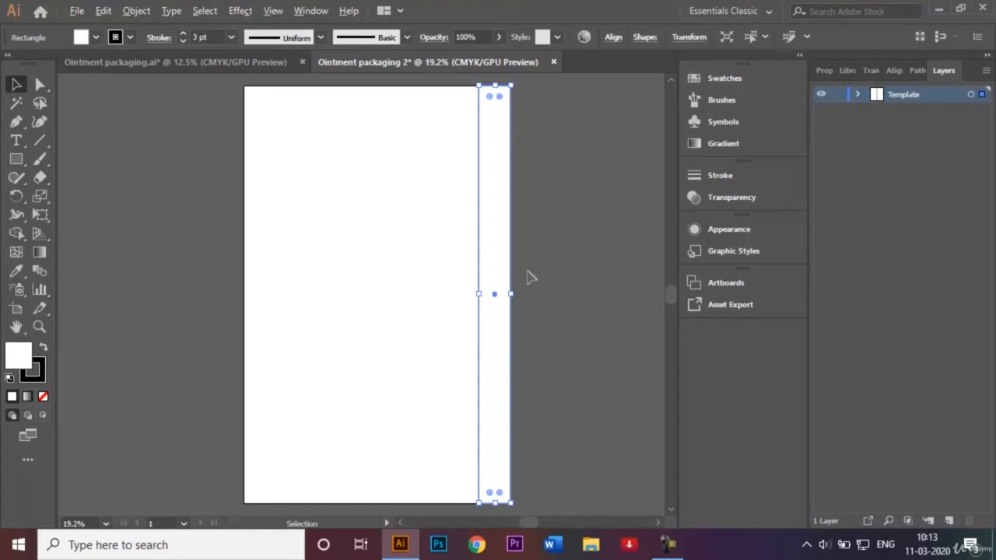
{"action": "left_click_drag", "start_coordinate": [494, 294], "coordinate": [231, 301]}
{"action": "left_click", "coordinate": [593, 278]}
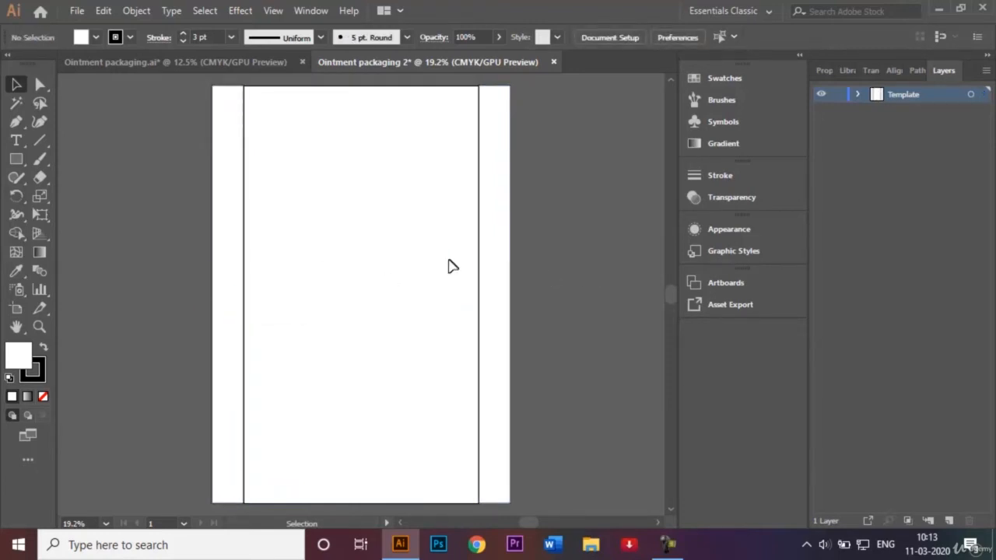
Draw a rectangle covering the whole artboard between the two narrow side panels as the front panel.
{"action": "left_click", "coordinate": [232, 67]}
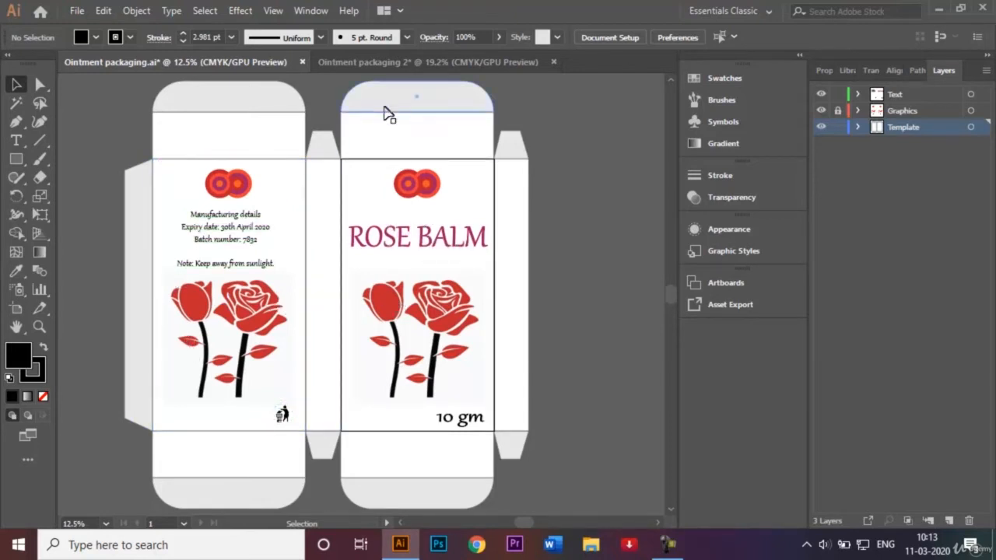
{"action": "left_click", "coordinate": [346, 61]}
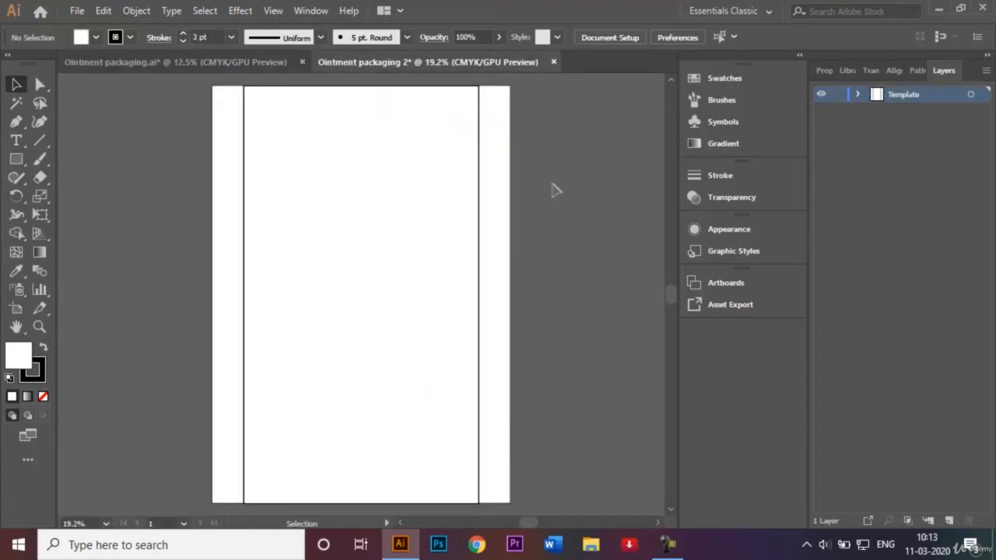
{"action": "key", "text": "ctrl+minus"}
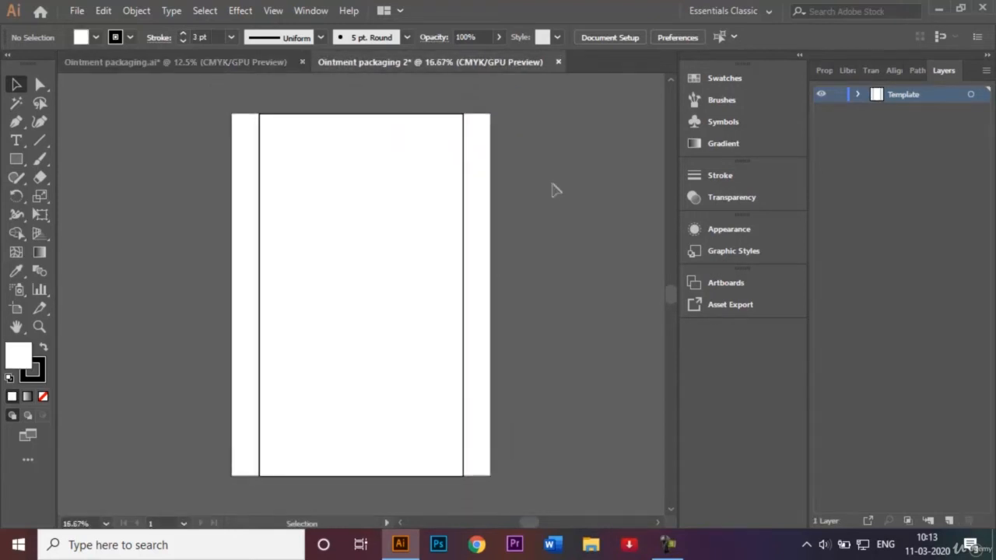
{"action": "left_click", "coordinate": [401, 523]}
{"action": "left_click", "coordinate": [401, 524]}
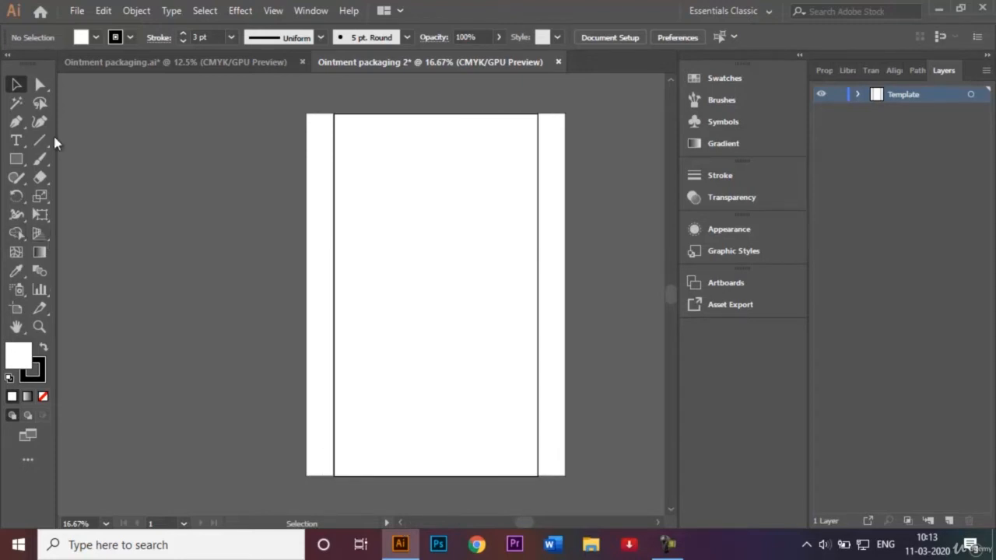
{"action": "left_click", "coordinate": [15, 158]}
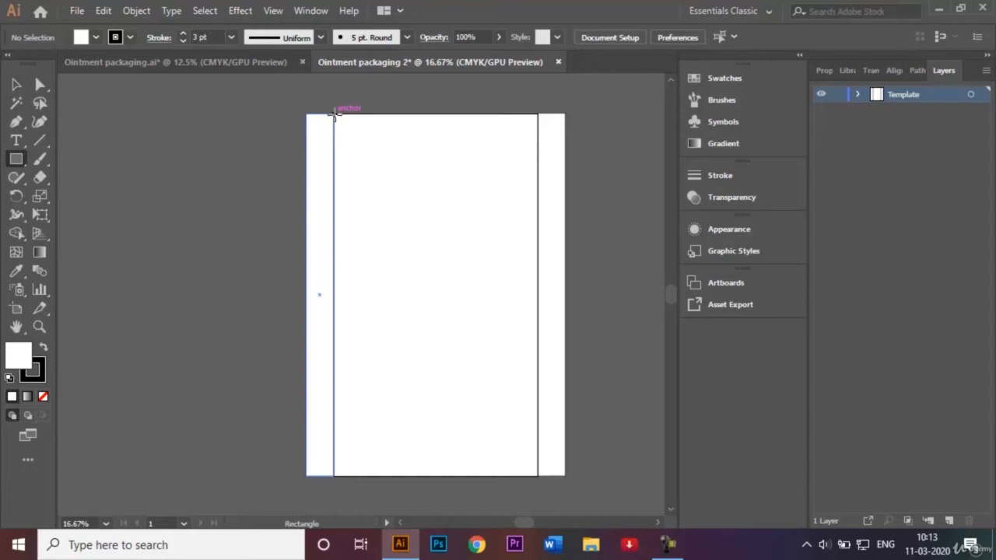
{"action": "mouse_move", "coordinate": [334, 115]}
{"action": "left_mouse_down"}
{"action": "mouse_move", "coordinate": [440, 249]}
{"action": "mouse_move", "coordinate": [469, 325]}
{"action": "mouse_move", "coordinate": [534, 434]}
{"action": "mouse_move", "coordinate": [539, 474]}
{"action": "left_mouse_up"}
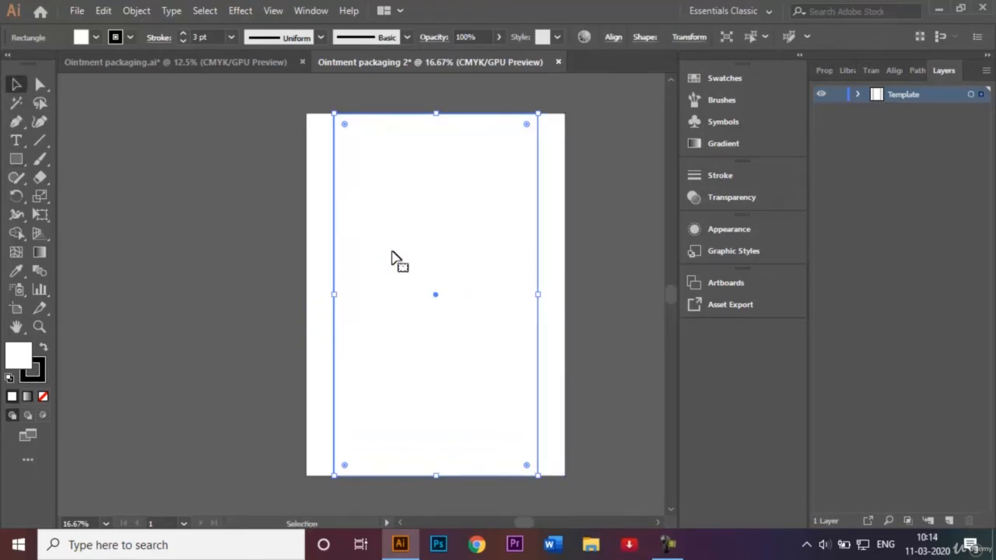
Duplicate the large front panel and place the copy against the outer edge of the left side panel.
{"action": "right_click", "coordinate": [432, 296]}
{"action": "left_click", "coordinate": [430, 296]}
{"action": "left_click_drag", "start_coordinate": [434, 296], "coordinate": [201, 301]}
{"action": "left_click", "coordinate": [635, 314]}
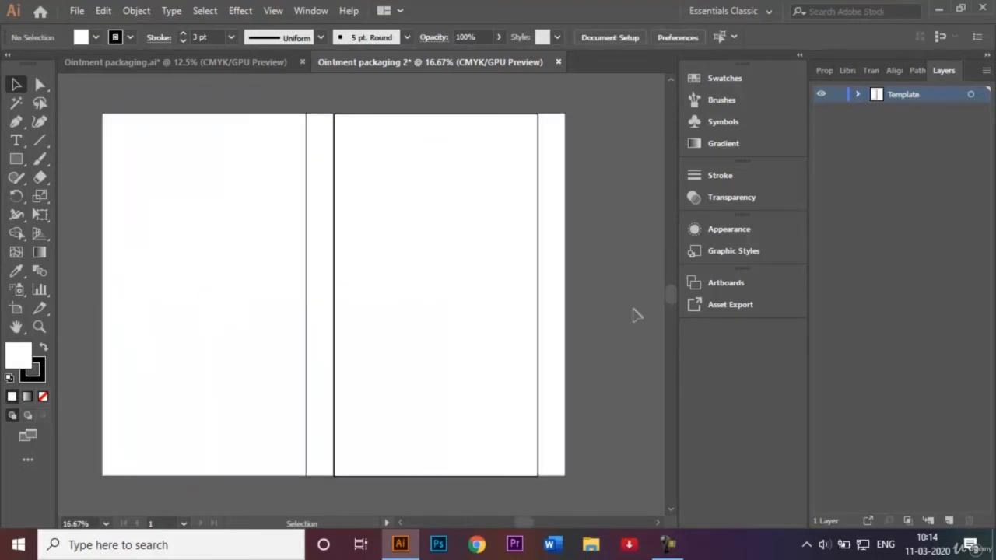
Duplicate the narrow side panel between the large panels and place the copy against the outer edge of the left large panel.
{"action": "left_click", "coordinate": [400, 522]}
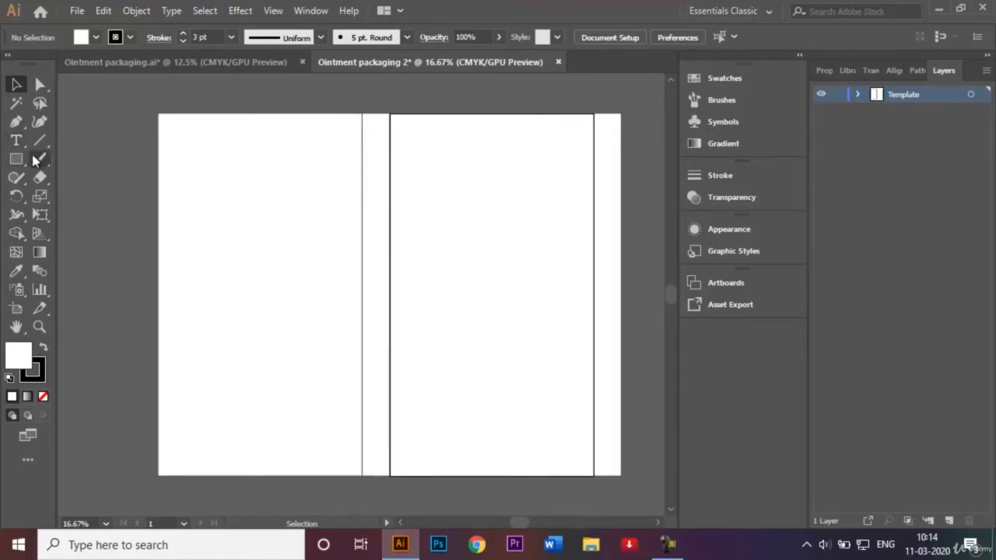
{"action": "left_click", "coordinate": [374, 151]}
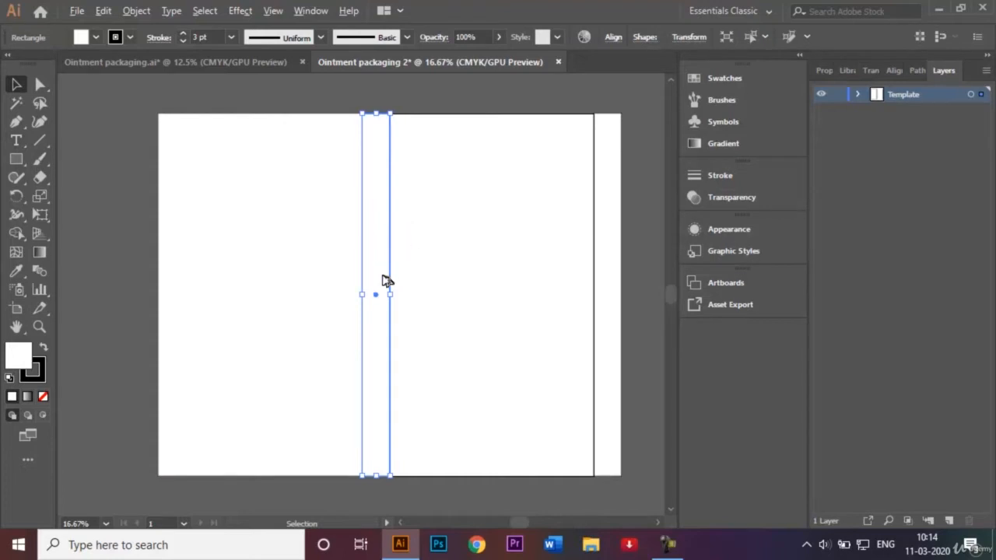
{"action": "left_click_drag", "start_coordinate": [376, 295], "coordinate": [149, 295]}
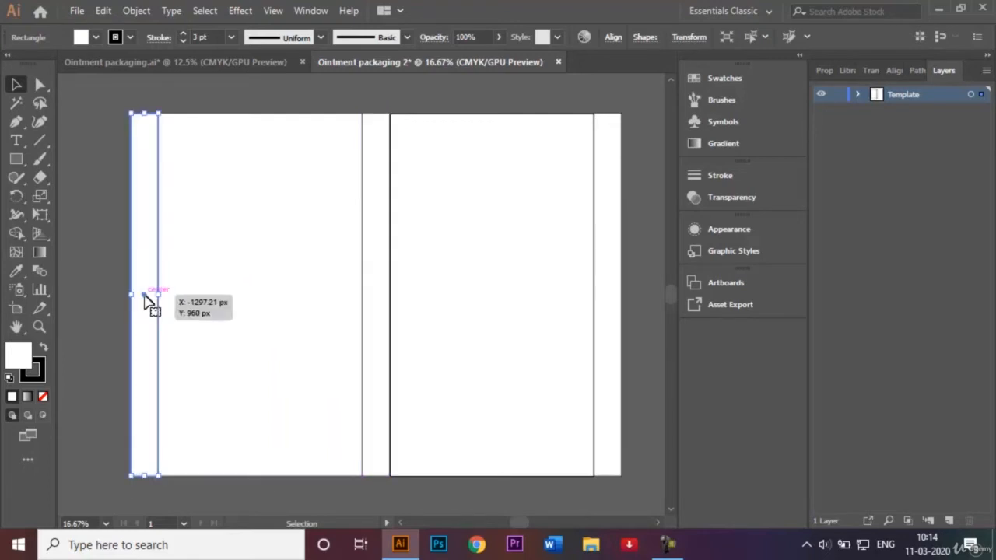
{"action": "left_click", "coordinate": [91, 260]}
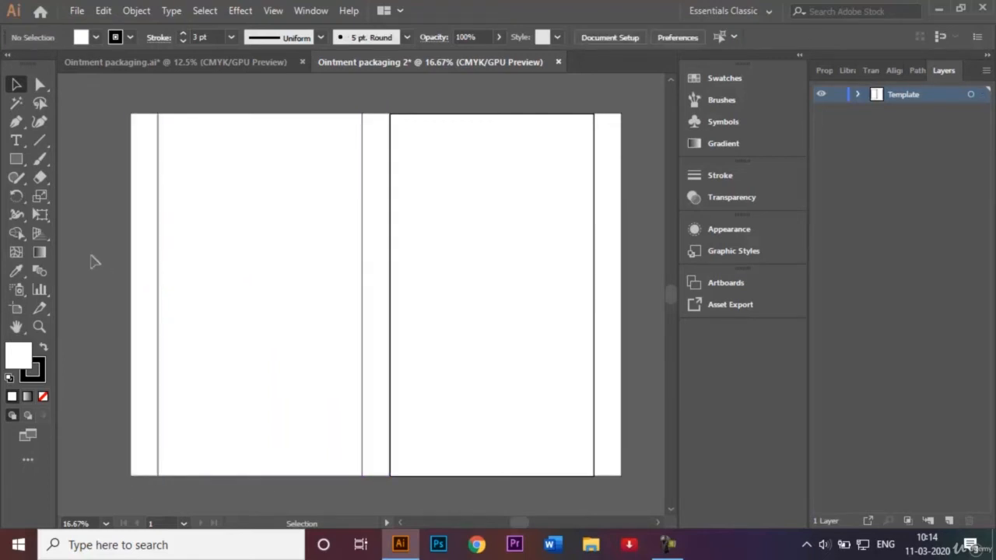
{"action": "left_click", "coordinate": [662, 526]}
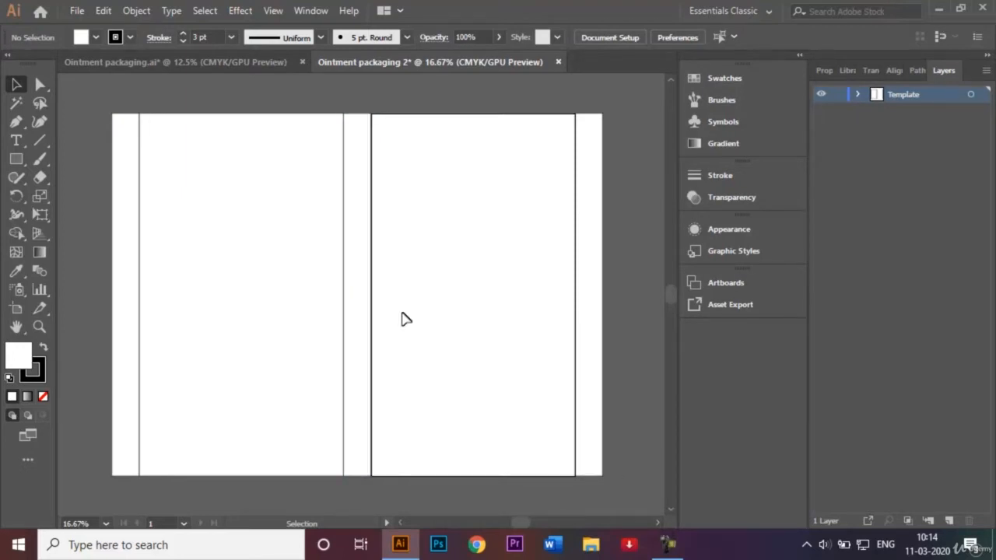
Check the flap layout in the Rose Balm carton document, then return to the Ointment packaging 2 document.
{"action": "left_click", "coordinate": [237, 63]}
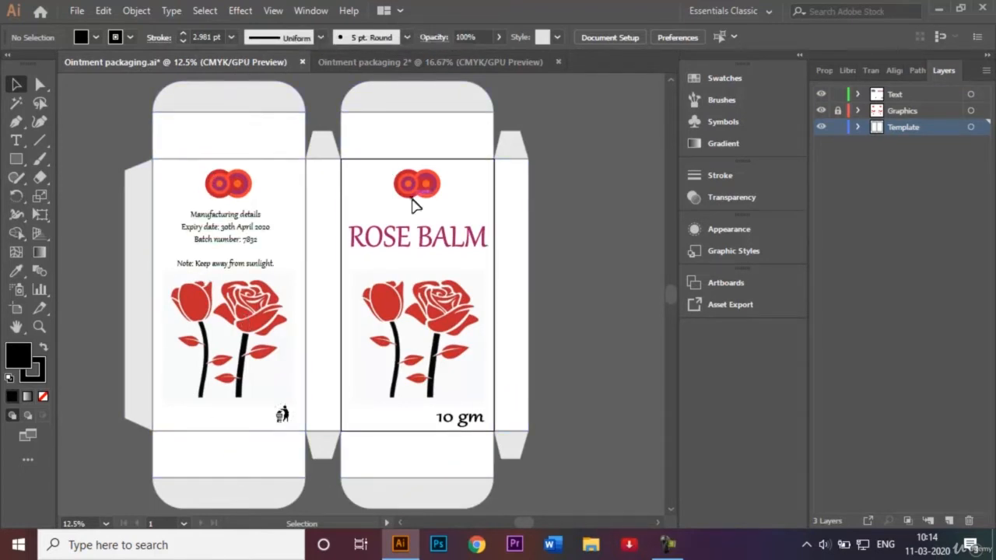
{"action": "left_click", "coordinate": [372, 62]}
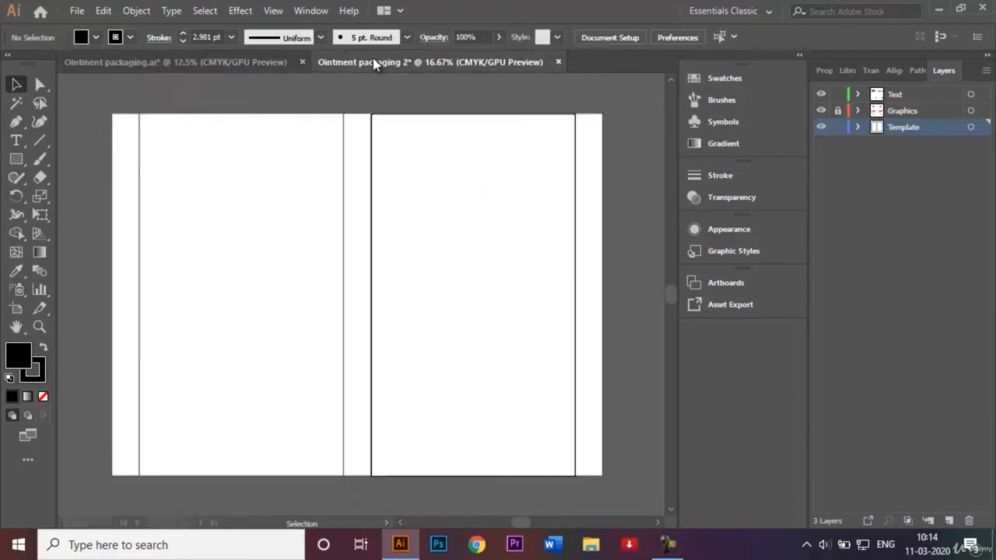
{"action": "key", "text": "ctrl+minus"}
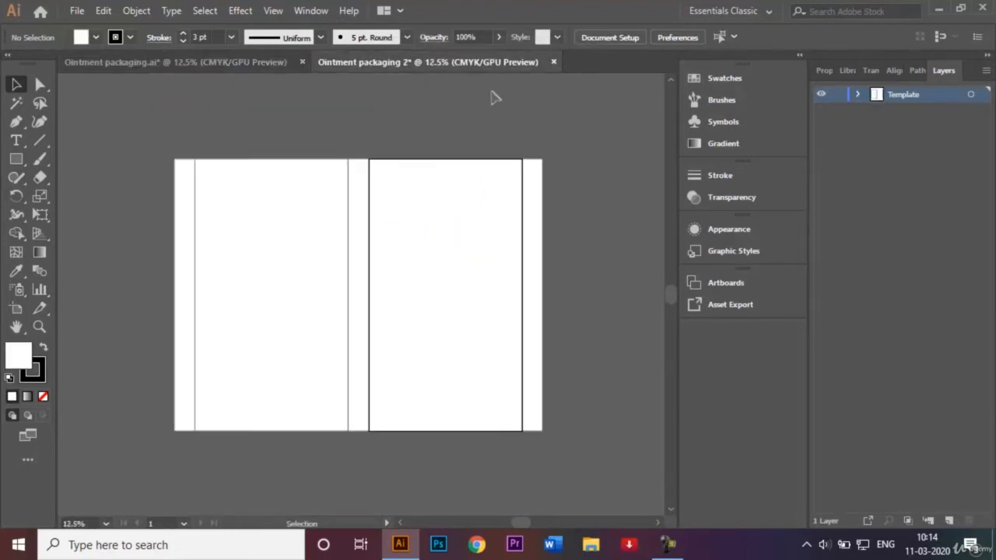
{"action": "left_click", "coordinate": [16, 158]}
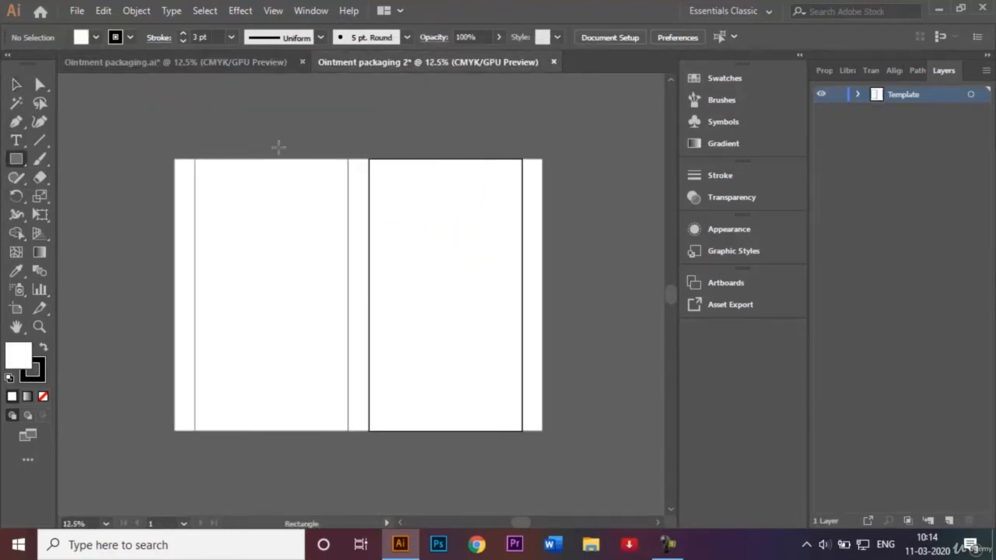
{"action": "right_click", "coordinate": [370, 130]}
{"action": "left_click", "coordinate": [383, 139]}
{"action": "key", "text": "ctrl+z"}
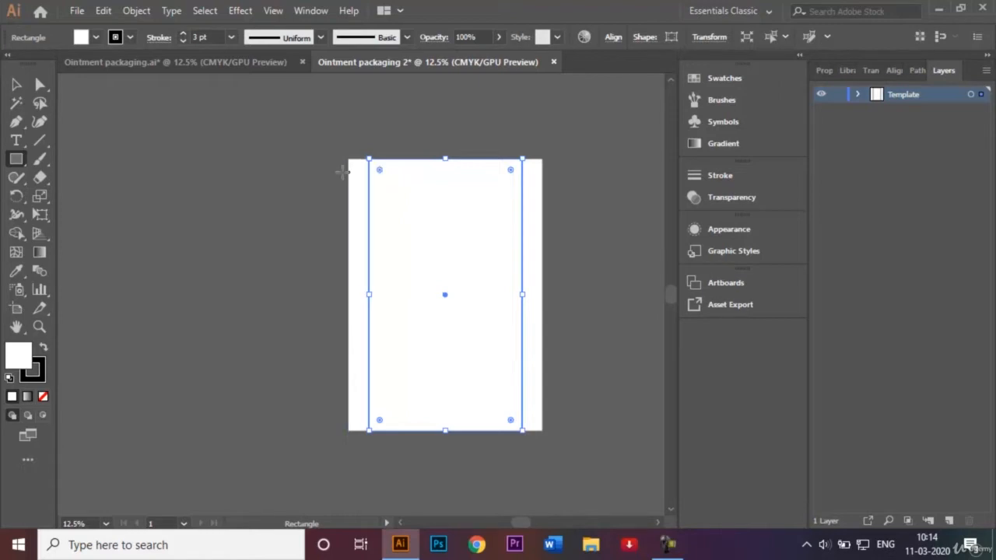
Duplicate the large front panel and align the copy with the outer edge of the left side panel as the back panel.
{"action": "left_click", "coordinate": [17, 84]}
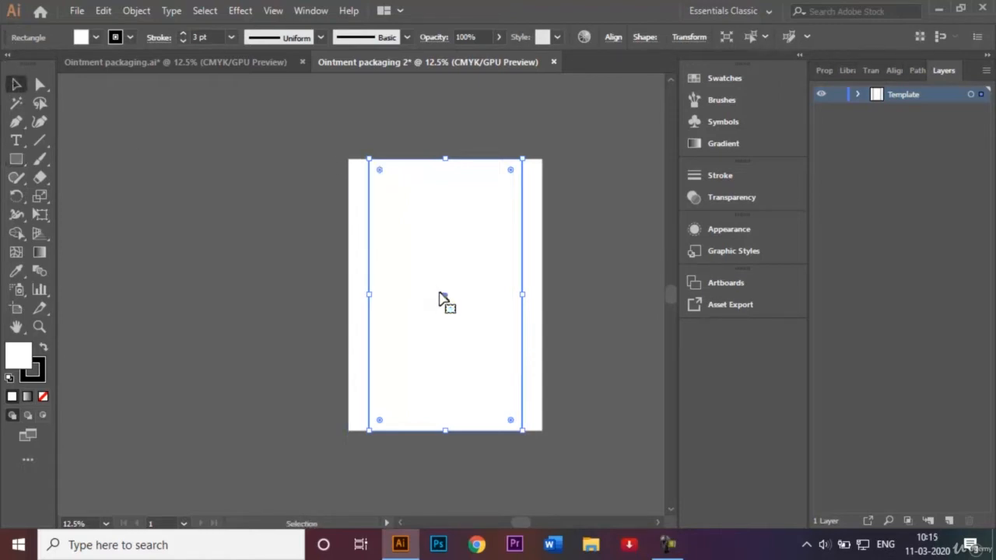
{"action": "left_click_drag", "start_coordinate": [445, 294], "coordinate": [273, 299]}
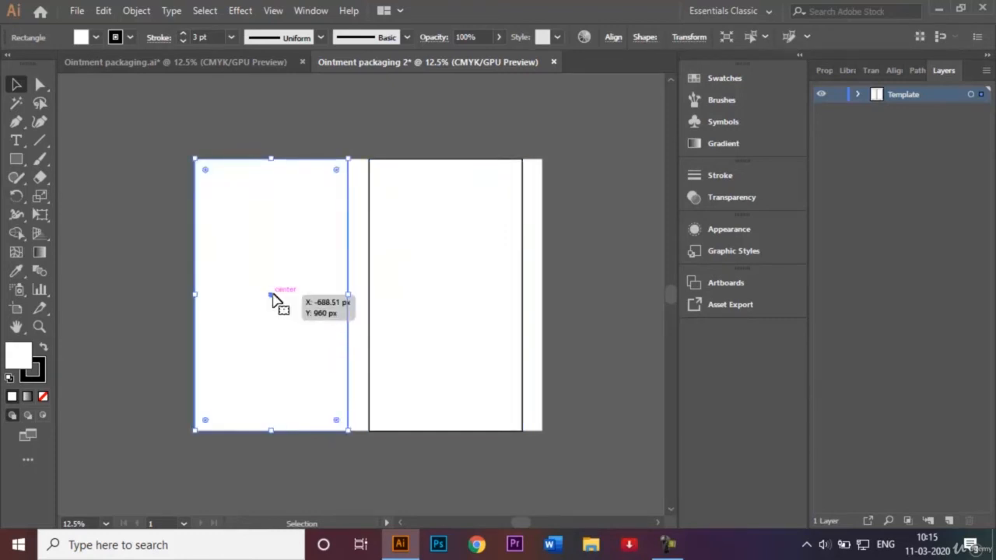
{"action": "left_click", "coordinate": [560, 285]}
Duplicate the narrow panel between the two large panels and attach the copy to the back panel's outer left edge.
{"action": "left_click", "coordinate": [362, 243]}
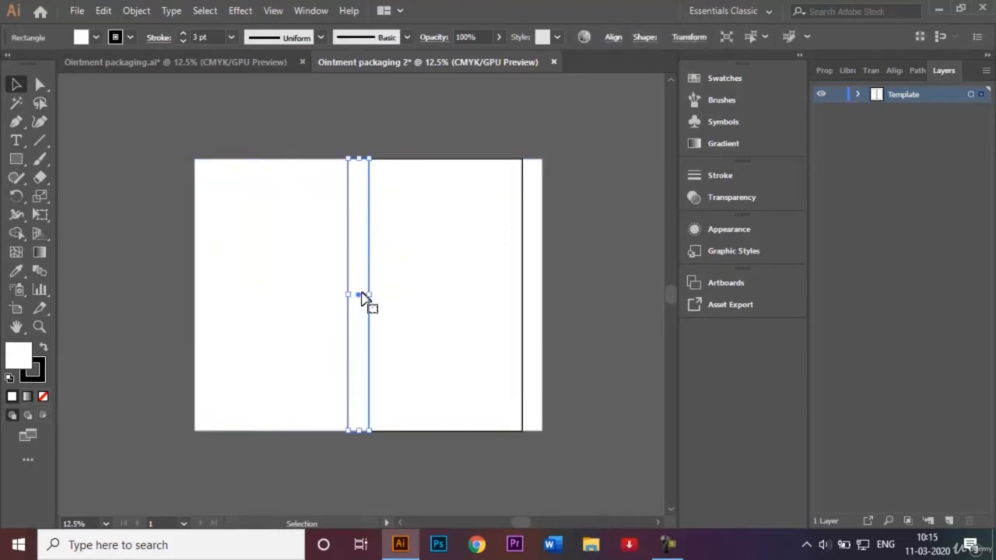
{"action": "left_click_drag", "start_coordinate": [360, 296], "coordinate": [186, 300]}
{"action": "left_click", "coordinate": [366, 141]}
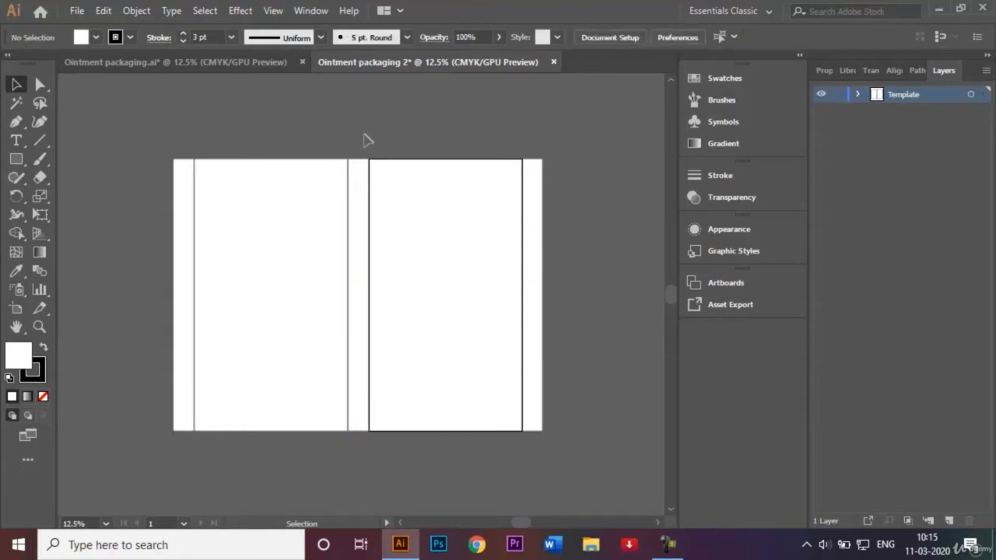
Draw a low rectangle along the front panel's full top edge and stack a duplicate of it directly above.
{"action": "left_click", "coordinate": [15, 159]}
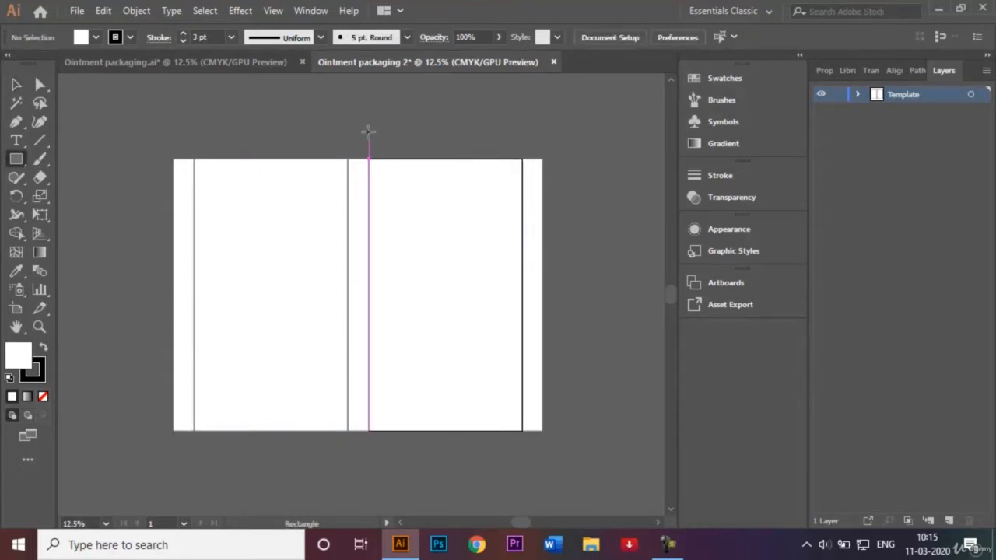
{"action": "mouse_move", "coordinate": [368, 129]}
{"action": "left_mouse_down"}
{"action": "mouse_move", "coordinate": [474, 138]}
{"action": "mouse_move", "coordinate": [522, 158]}
{"action": "left_mouse_up"}
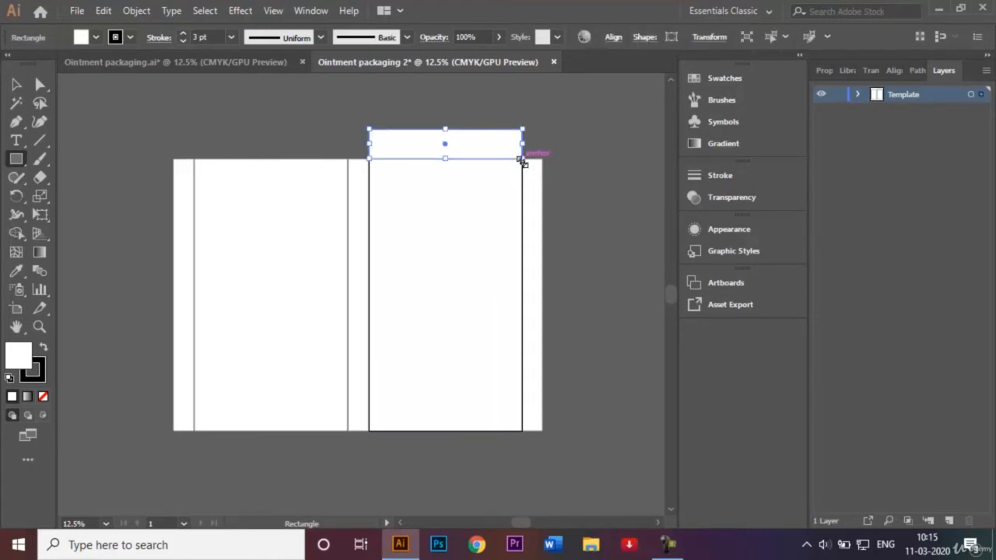
{"action": "left_click", "coordinate": [15, 84]}
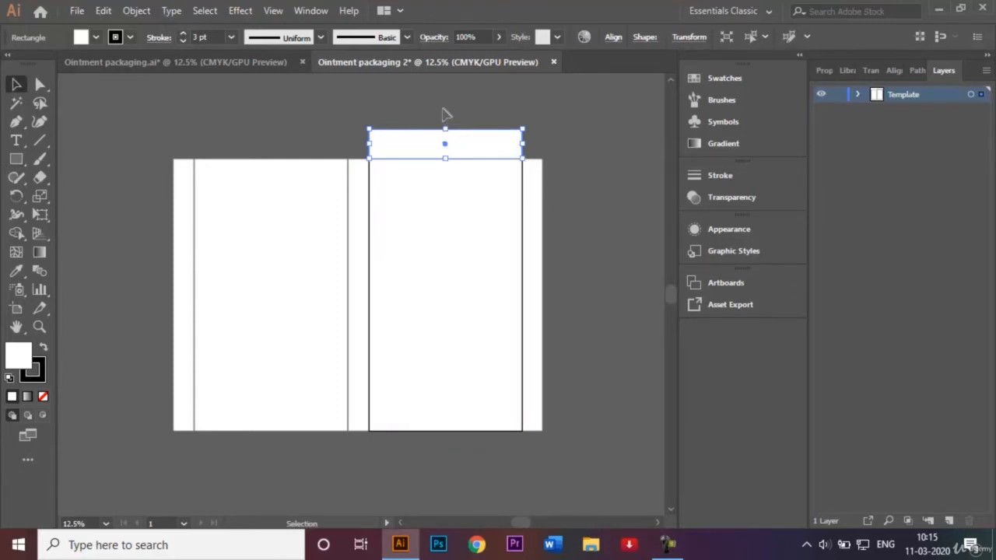
{"action": "left_click_drag", "start_coordinate": [446, 151], "coordinate": [446, 115]}
{"action": "right_click", "coordinate": [589, 124]}
{"action": "left_click", "coordinate": [557, 116]}
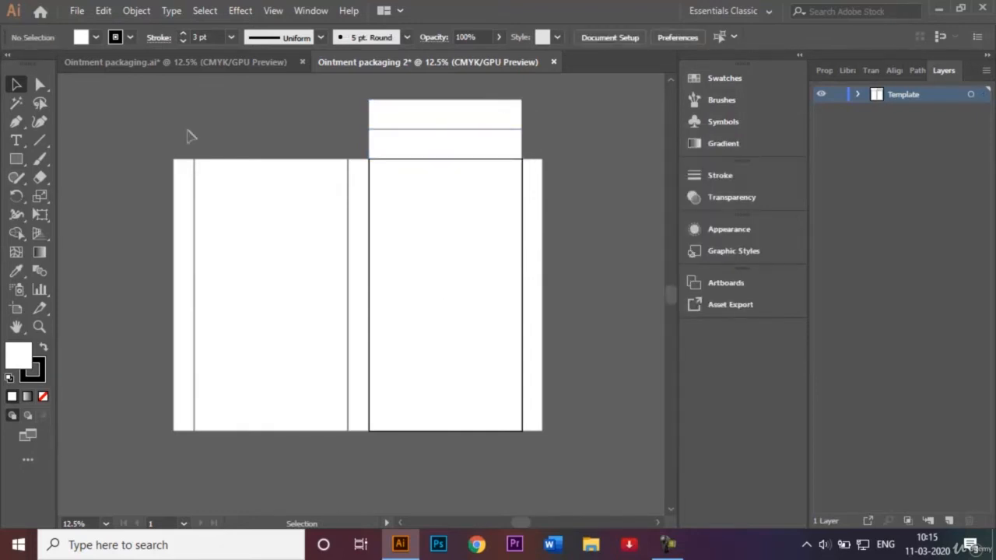
Round the two upper corners of the topmost flap rectangle to a radius of about 209 px.
{"action": "left_click", "coordinate": [440, 116]}
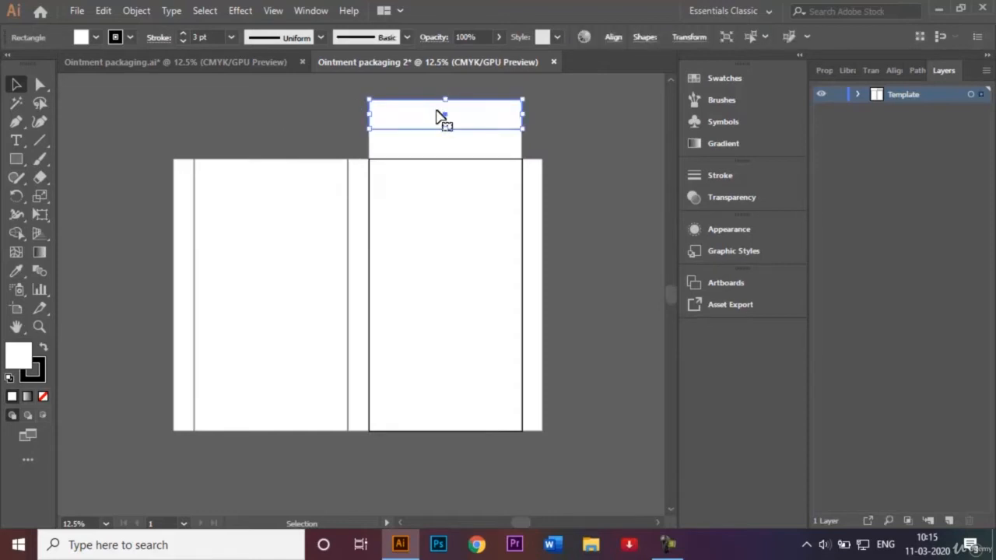
{"action": "left_click", "coordinate": [40, 85]}
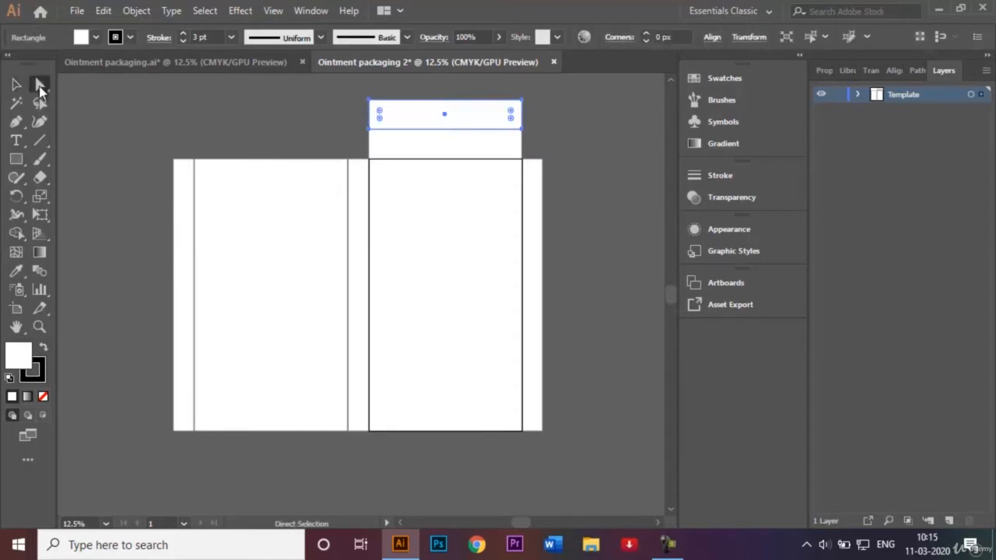
{"action": "left_click", "coordinate": [370, 102]}
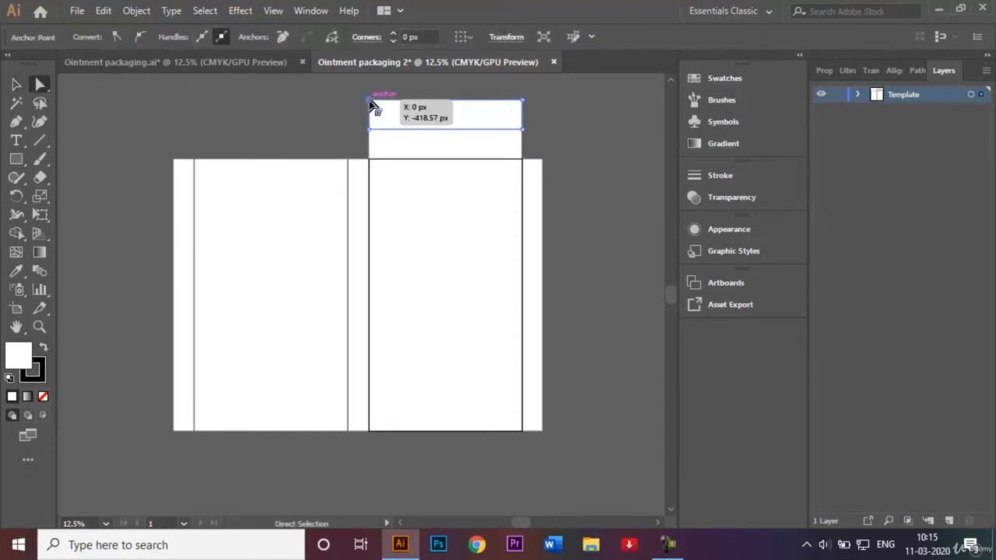
{"action": "left_click", "coordinate": [522, 101], "text": "shift"}
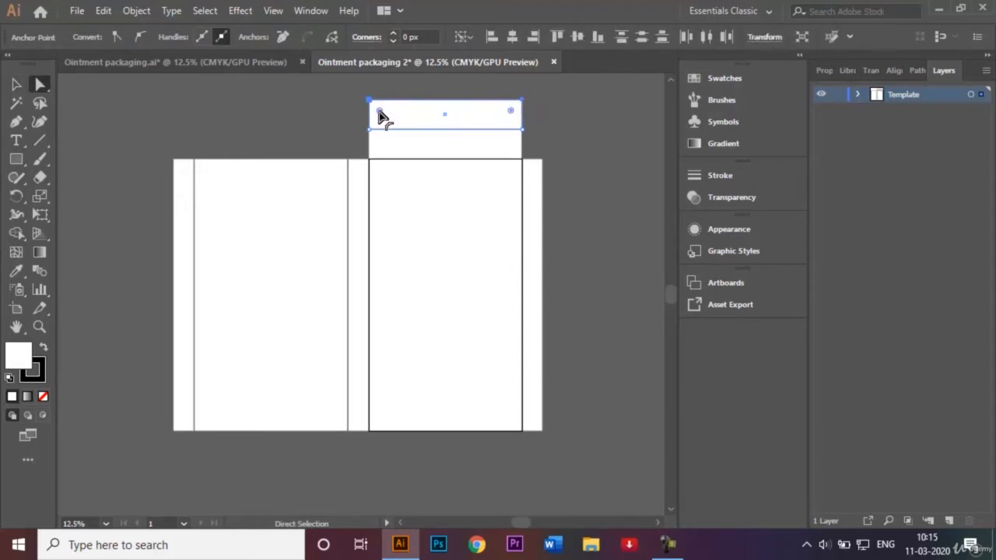
{"action": "left_click_drag", "start_coordinate": [380, 113], "coordinate": [413, 136]}
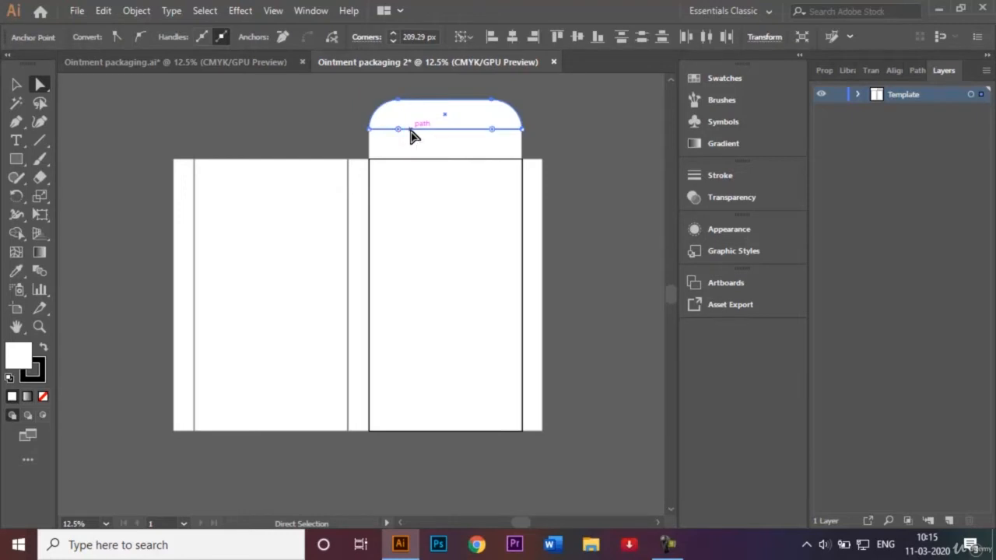
{"action": "left_click", "coordinate": [16, 84]}
{"action": "left_click", "coordinate": [185, 107]}
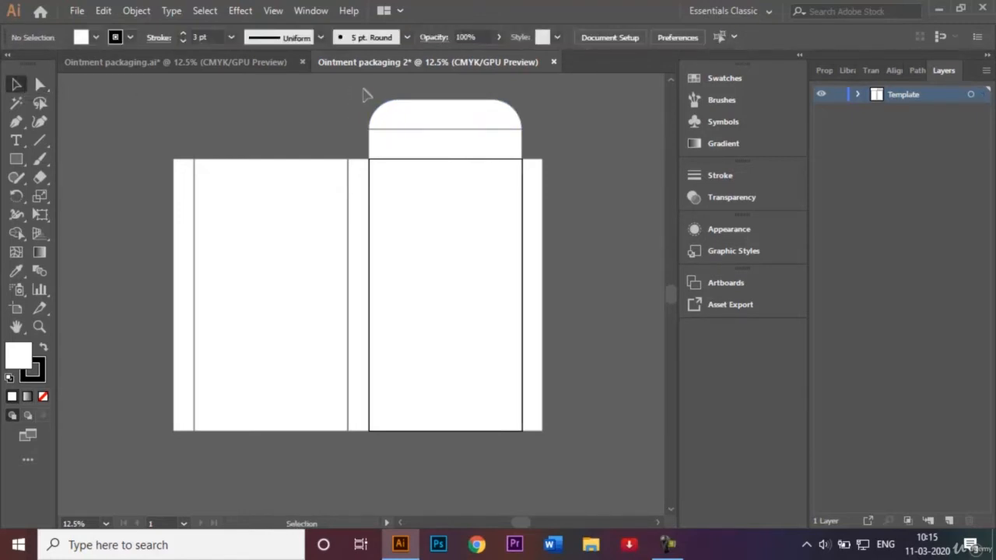
Duplicate both top flap pieces of the front panel and place the copies on the back panel's top edge.
{"action": "left_click", "coordinate": [448, 150]}
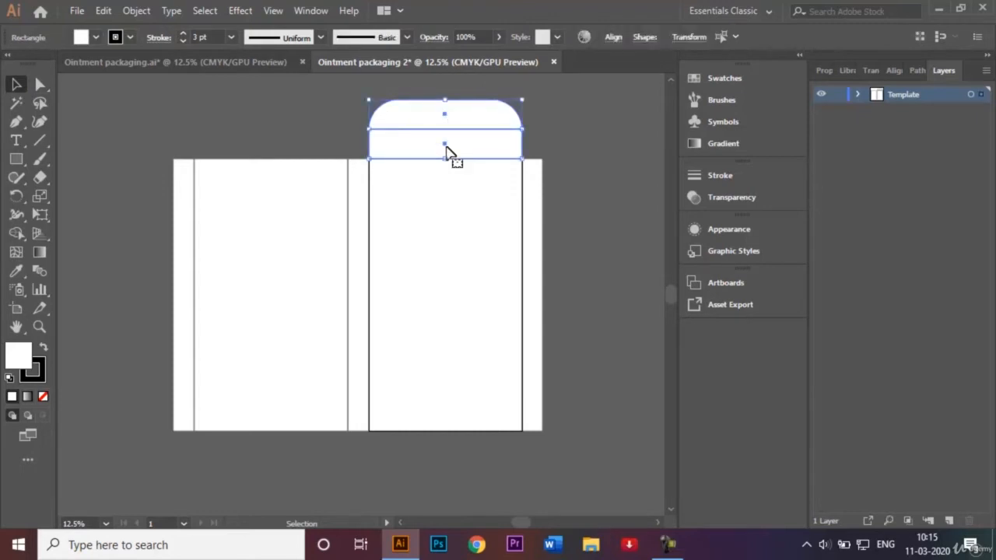
{"action": "left_click_drag", "start_coordinate": [447, 150], "coordinate": [277, 148]}
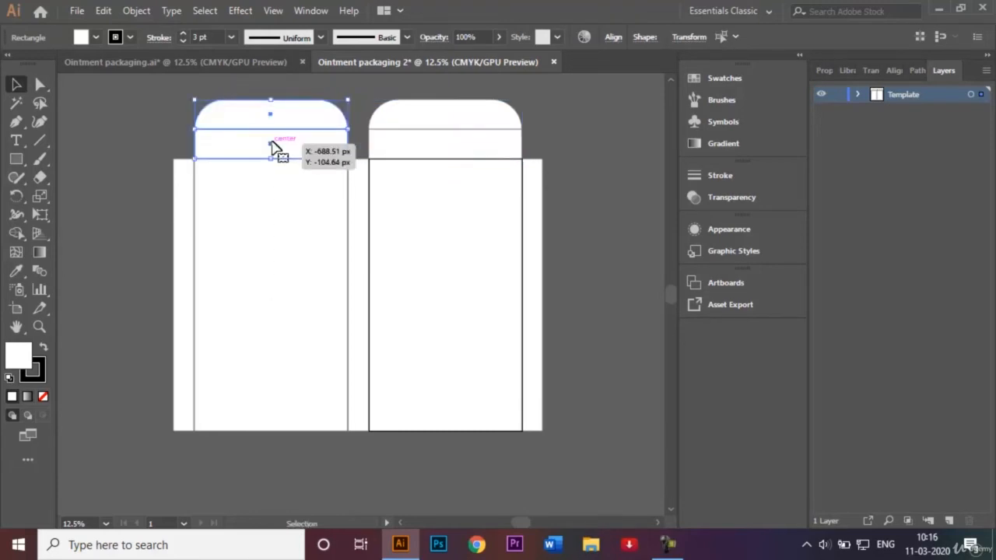
{"action": "left_click", "coordinate": [132, 126]}
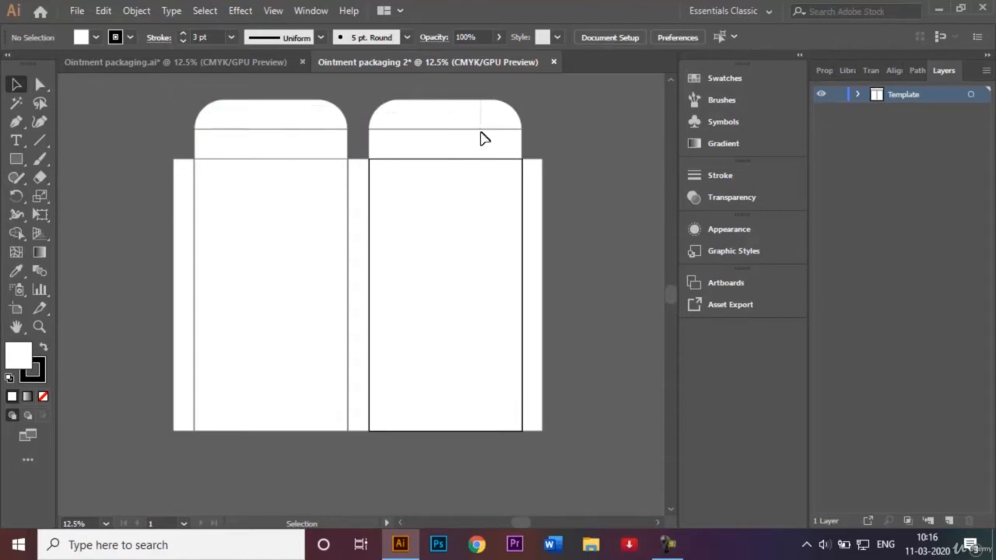
Reflect a copy of all four top flap pieces across the horizontal axis and attach it to the bottom edges of the large panels.
{"action": "left_click", "coordinate": [490, 156]}
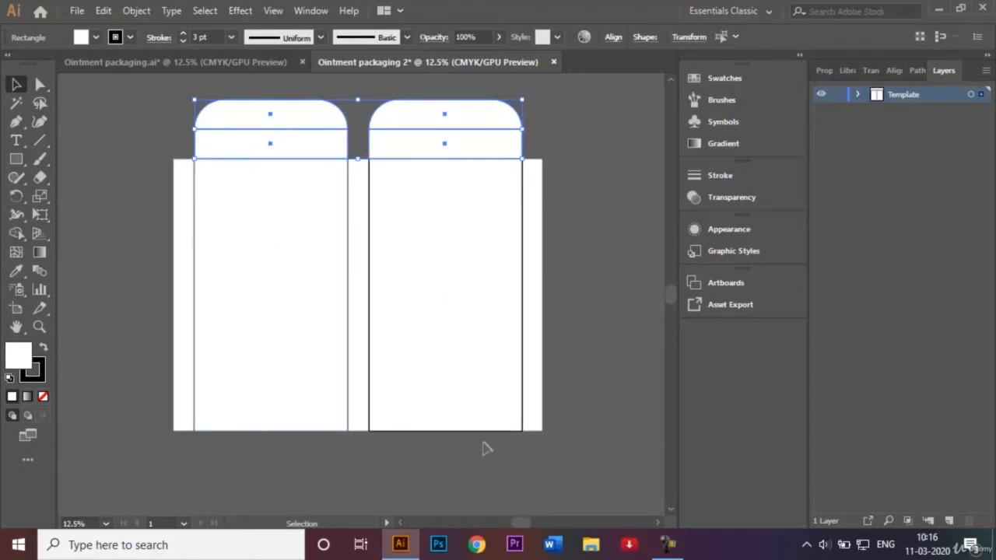
{"action": "right_click", "coordinate": [316, 147]}
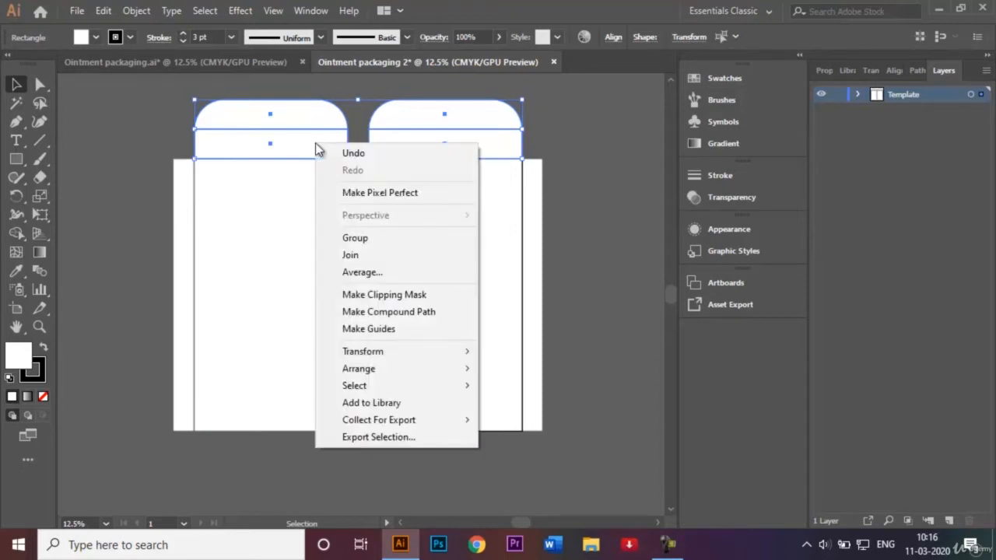
{"action": "mouse_move", "coordinate": [450, 359]}
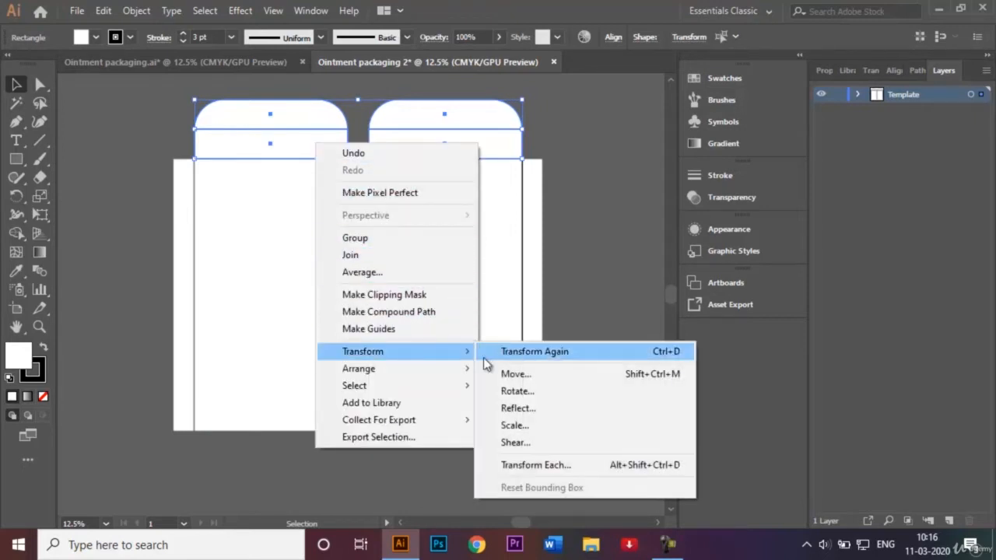
{"action": "left_click", "coordinate": [546, 407]}
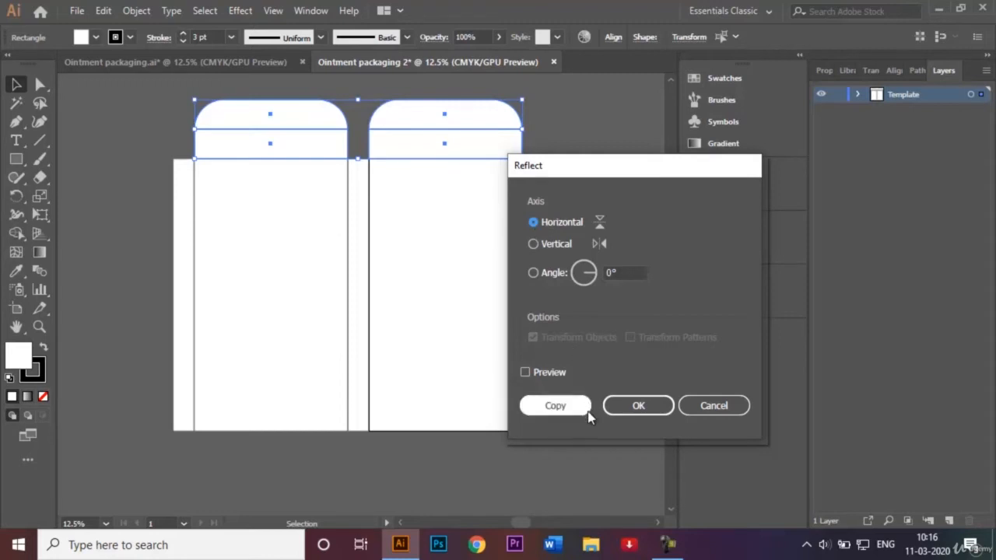
{"action": "left_click", "coordinate": [537, 411]}
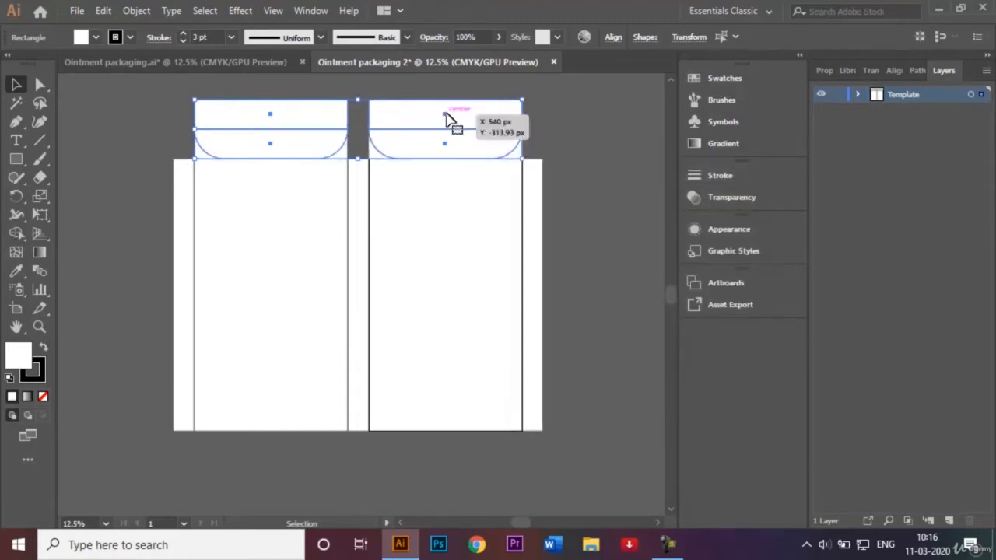
{"action": "left_click_drag", "start_coordinate": [448, 116], "coordinate": [447, 451]}
{"action": "left_click", "coordinate": [579, 266]}
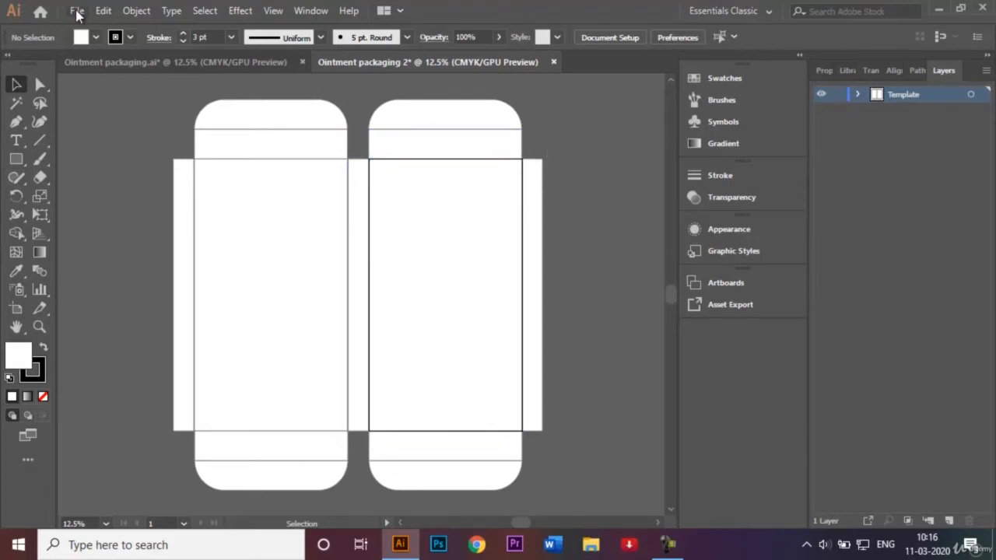
Draw a small rectangle on the top edge of the narrow panel between the two large panels, matching its width.
{"action": "left_click", "coordinate": [16, 159]}
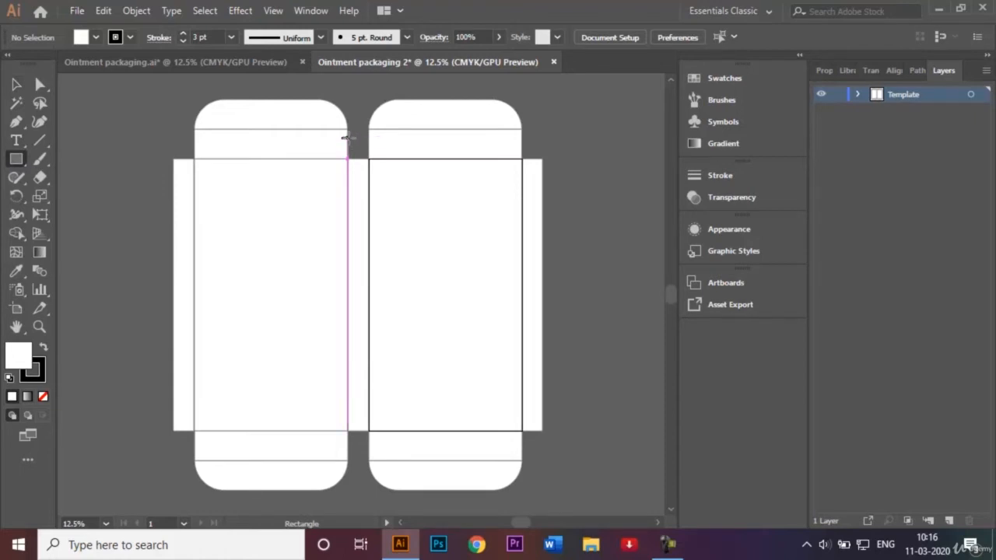
{"action": "left_click_drag", "start_coordinate": [346, 138], "coordinate": [371, 159]}
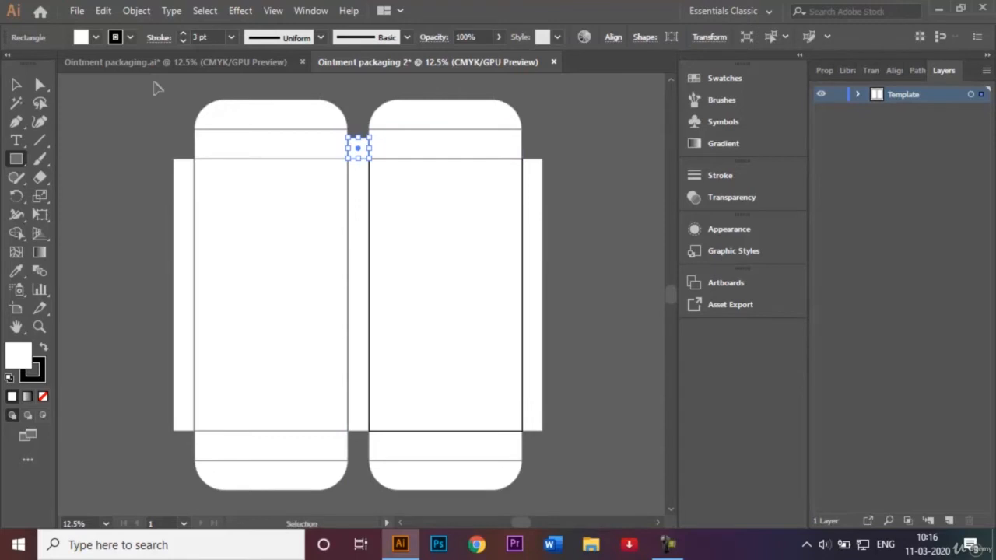
Move the upper-left corner of the small rectangle between the large panels 30 px inward to slant its left side.
{"action": "key", "text": "ctrl+equal"}
{"action": "key", "text": "ctrl+equal"}
{"action": "key", "text": "ctrl+equal"}
{"action": "key", "text": "ctrl+equal"}
{"action": "key", "text": "ctrl+equal"}
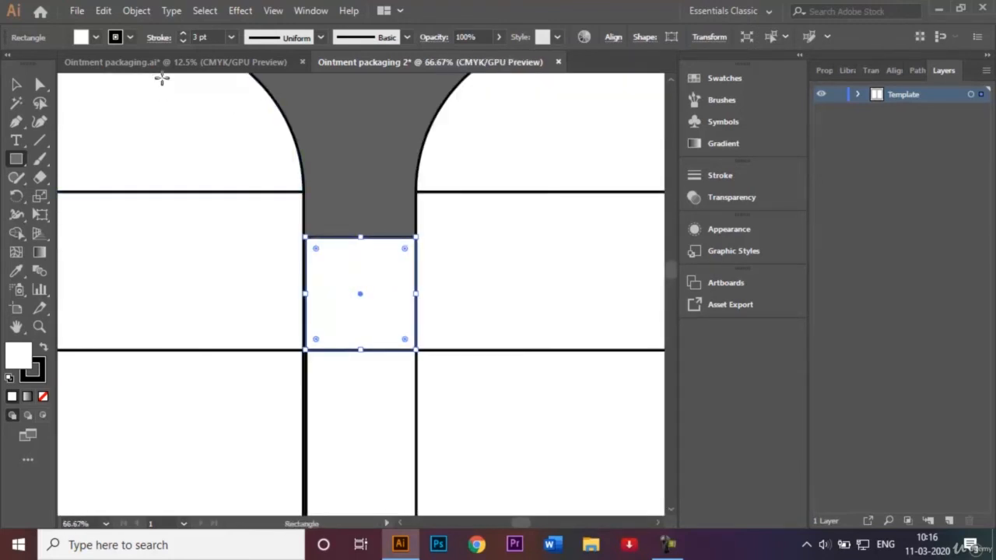
{"action": "left_click", "coordinate": [16, 84]}
{"action": "right_click", "coordinate": [389, 141]}
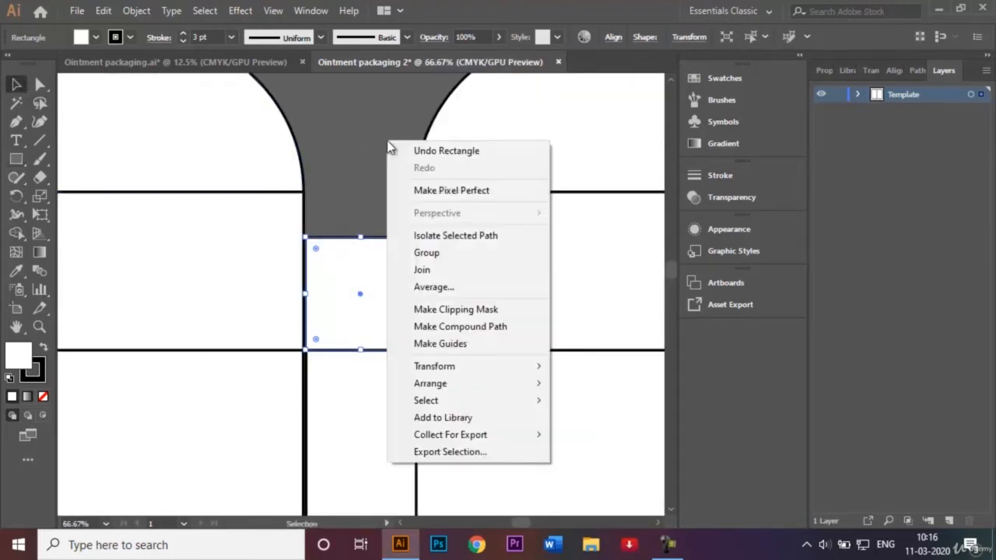
{"action": "left_click", "coordinate": [364, 144]}
{"action": "left_click", "coordinate": [364, 144]}
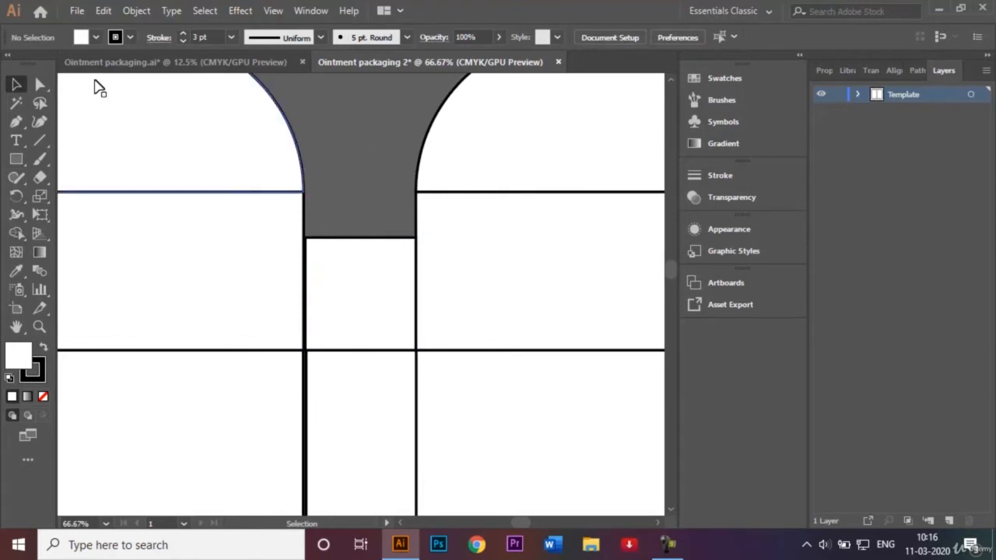
{"action": "left_click", "coordinate": [40, 84]}
{"action": "left_click", "coordinate": [306, 237]}
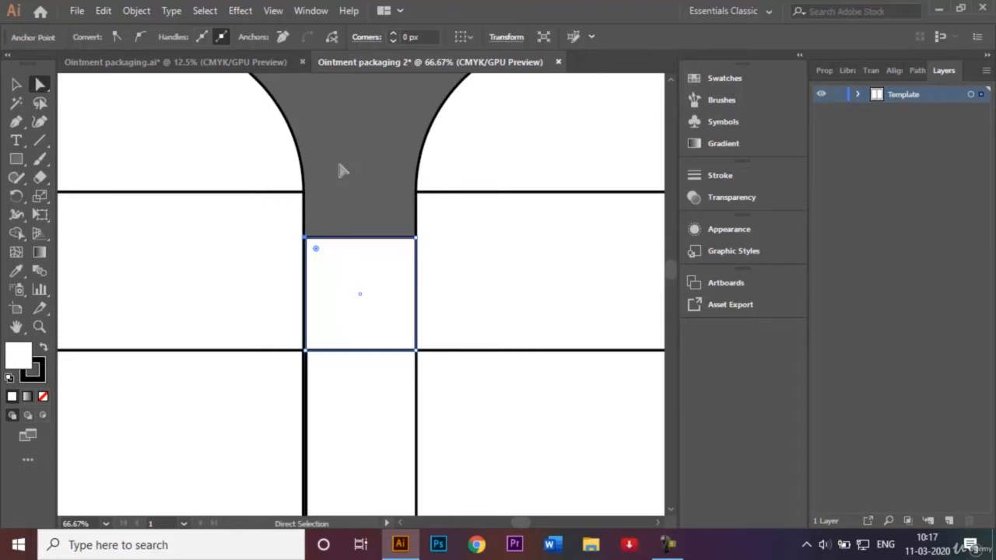
{"action": "key", "text": "shift+Right"}
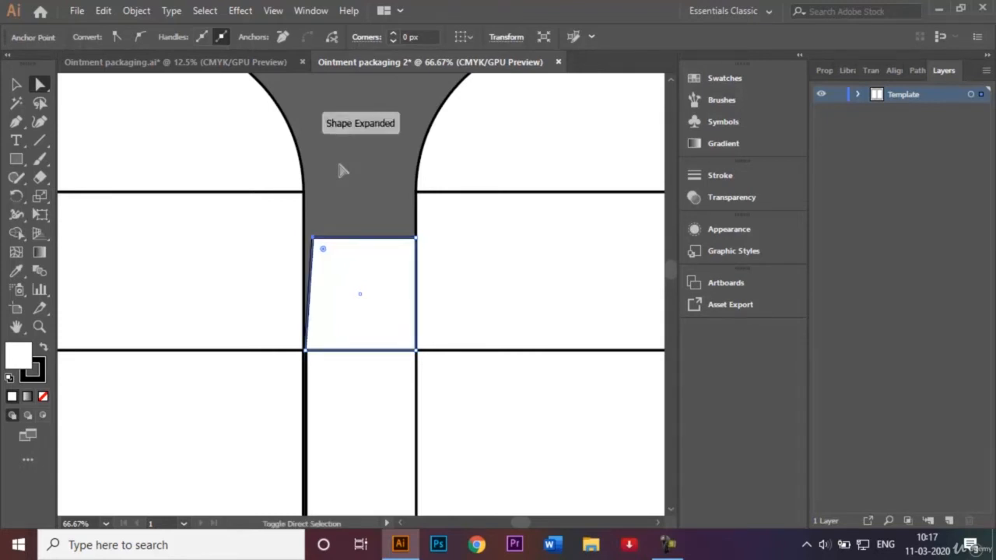
{"action": "key", "text": "shift+Right"}
{"action": "key", "text": "shift+Right"}
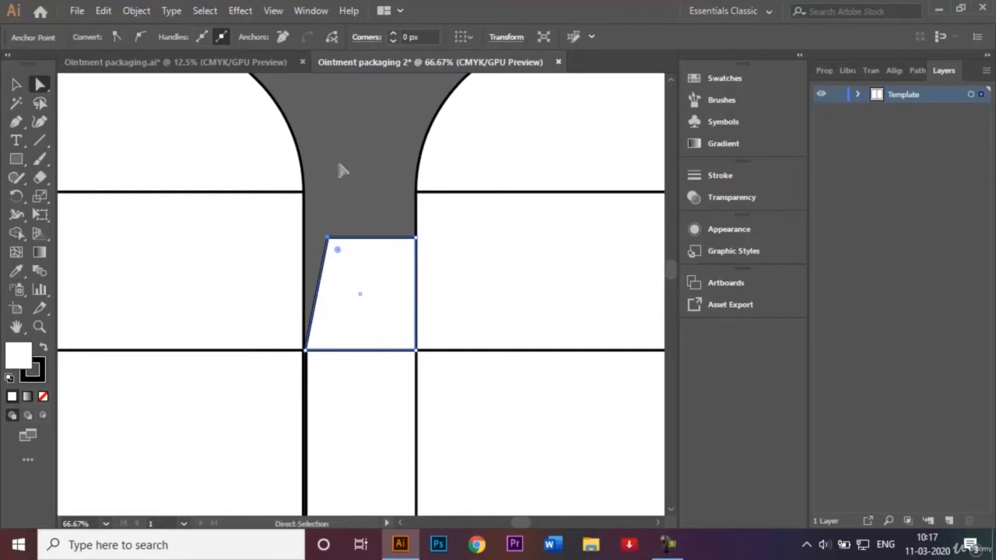
Move the small flap's upper-right corner 30 px inward to complete a symmetrical trapezoid.
{"action": "left_click", "coordinate": [417, 241]}
{"action": "key", "text": "shift+Left"}
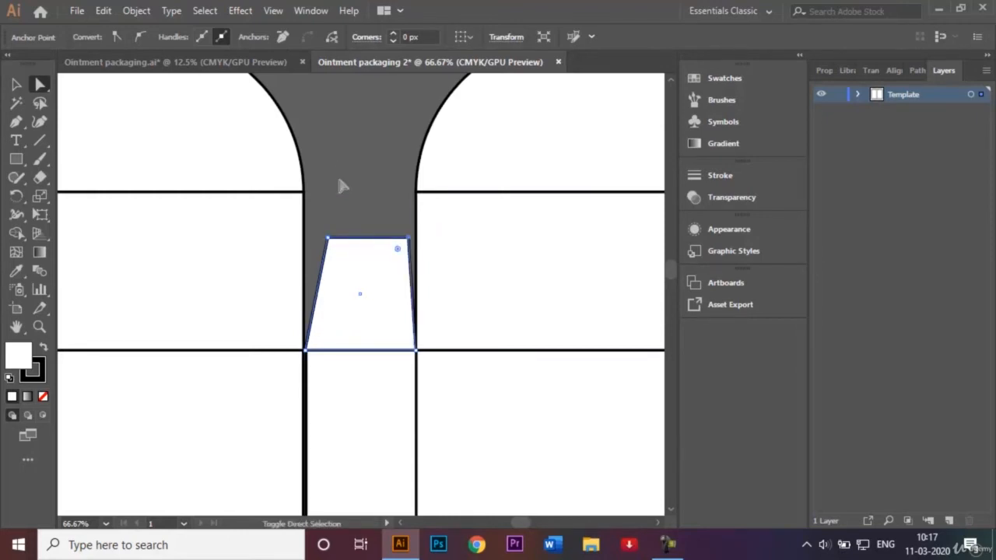
{"action": "key", "text": "shift+Left"}
{"action": "key", "text": "shift+Left"}
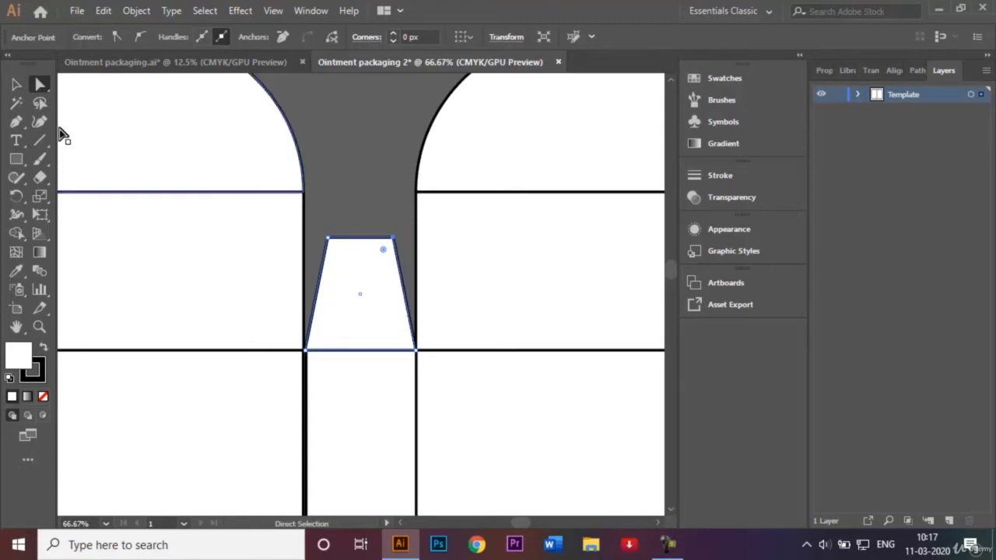
{"action": "left_click", "coordinate": [13, 82]}
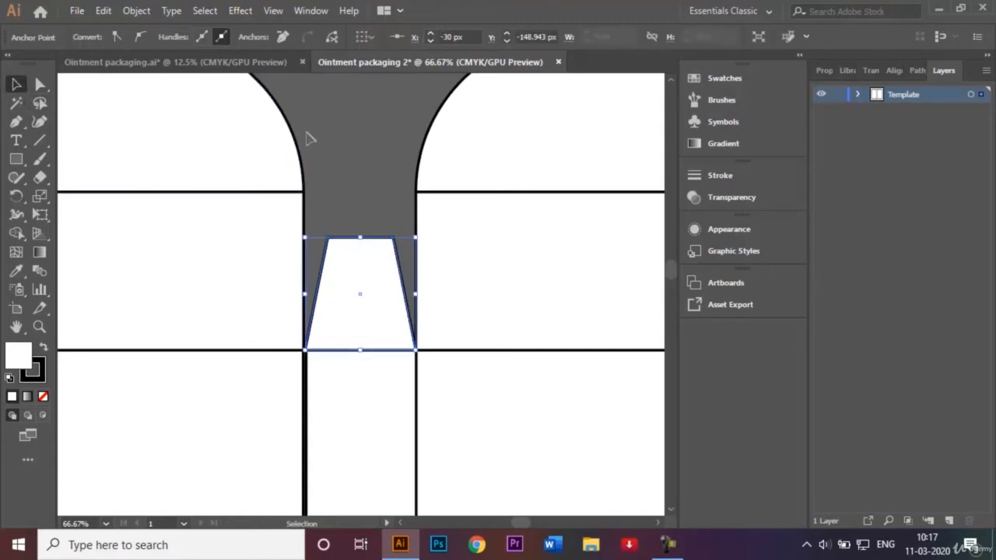
{"action": "right_click", "coordinate": [347, 148]}
{"action": "left_click", "coordinate": [340, 150]}
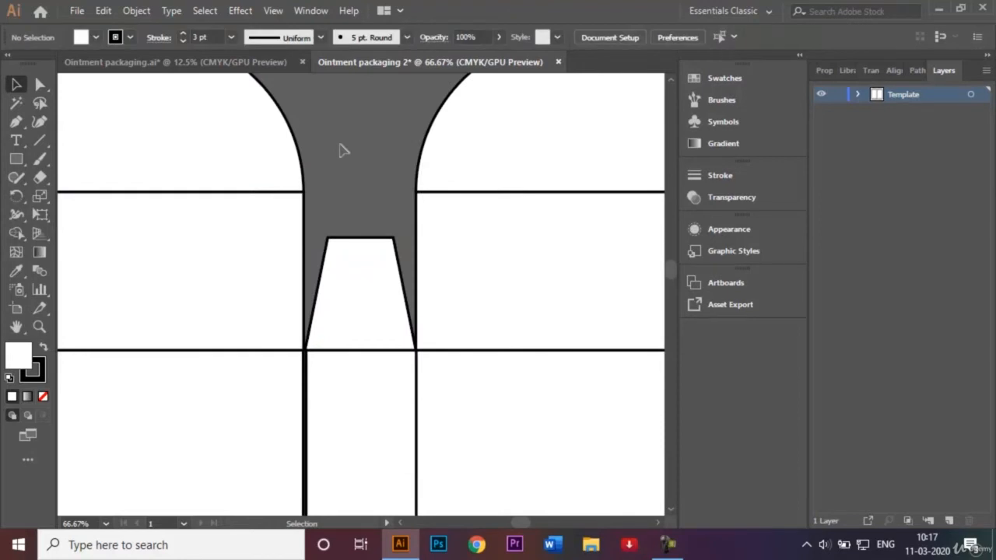
Duplicate the trapezoid flap and place the copy on the top edge of the far right narrow panel.
{"action": "key", "text": "ctrl+minus"}
{"action": "key", "text": "ctrl+minus"}
{"action": "key", "text": "ctrl+minus"}
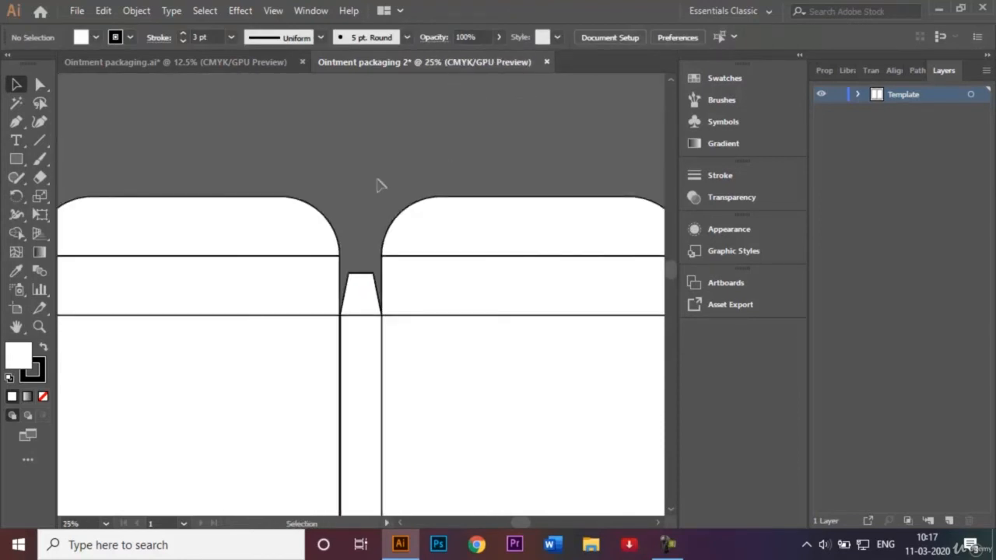
{"action": "key", "text": "ctrl+minus"}
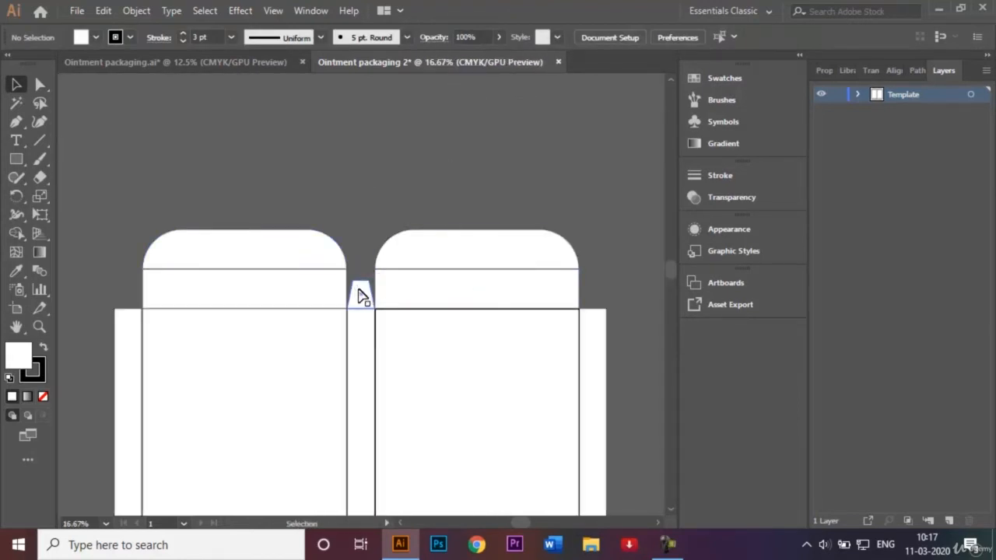
{"action": "left_click", "coordinate": [360, 293]}
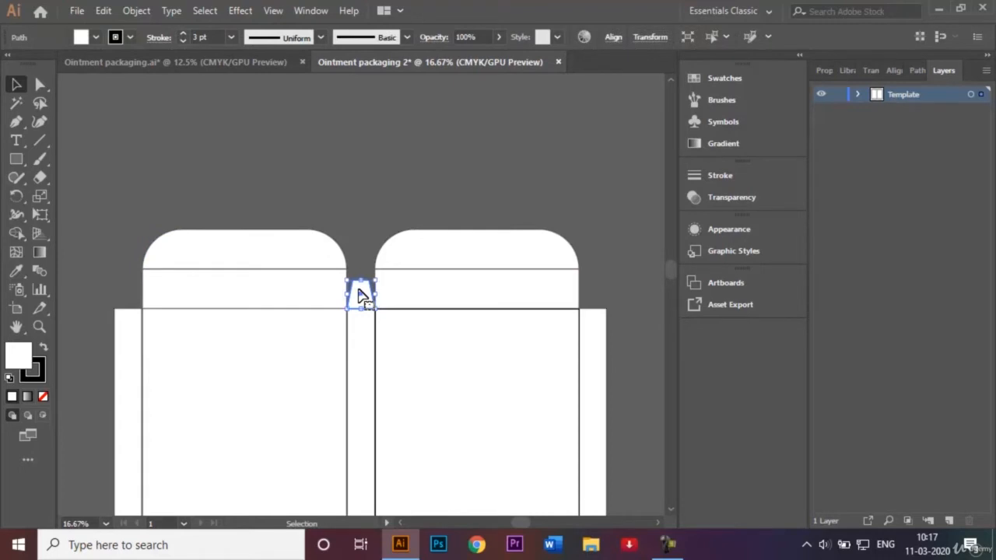
{"action": "left_click_drag", "start_coordinate": [360, 294], "coordinate": [596, 289]}
{"action": "left_click", "coordinate": [651, 260]}
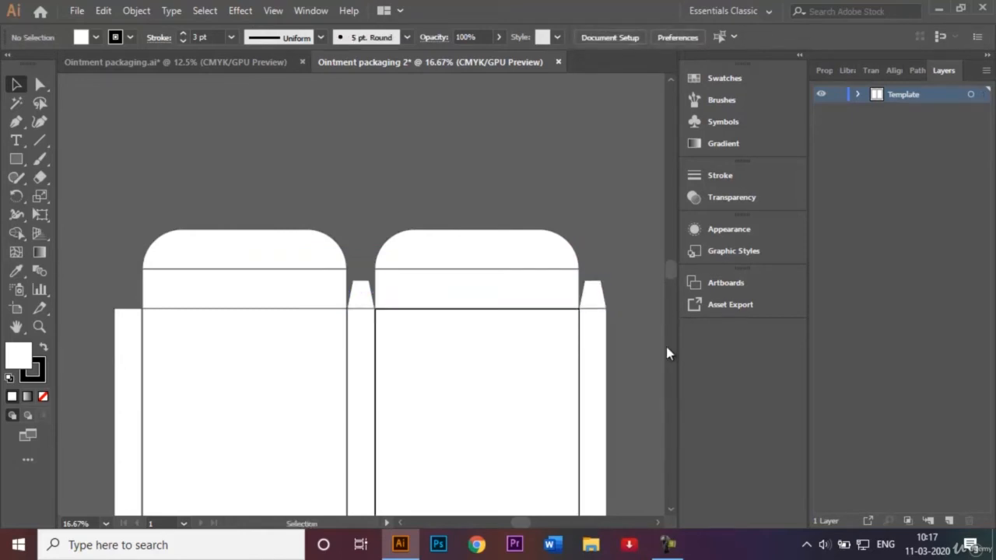
Reflect a copy of both trapezoid flaps across the horizontal axis and attach it to the bottom edges of the narrow panels.
{"action": "key", "text": "ctrl+minus"}
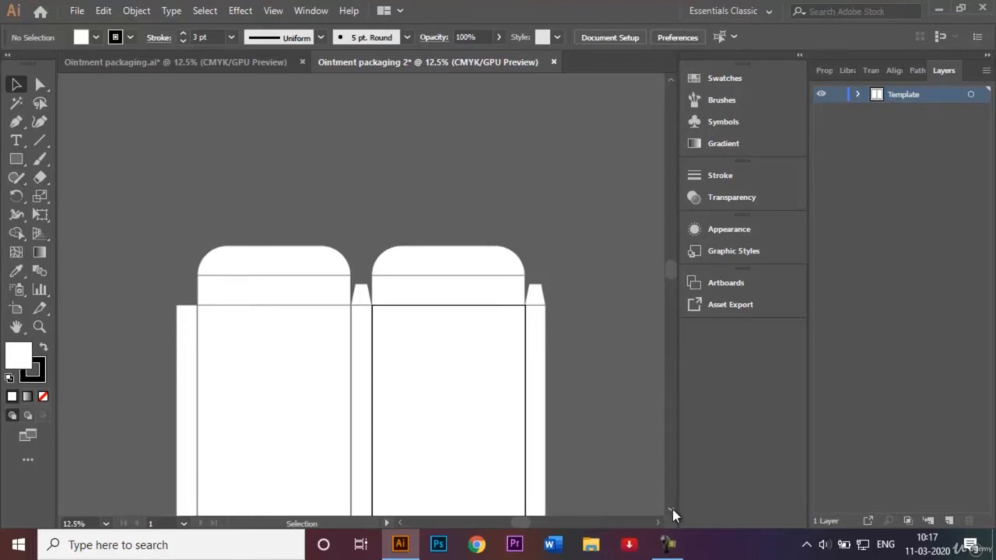
{"action": "scroll", "coordinate": [672, 509], "scroll_direction": "down", "scroll_amount": 4}
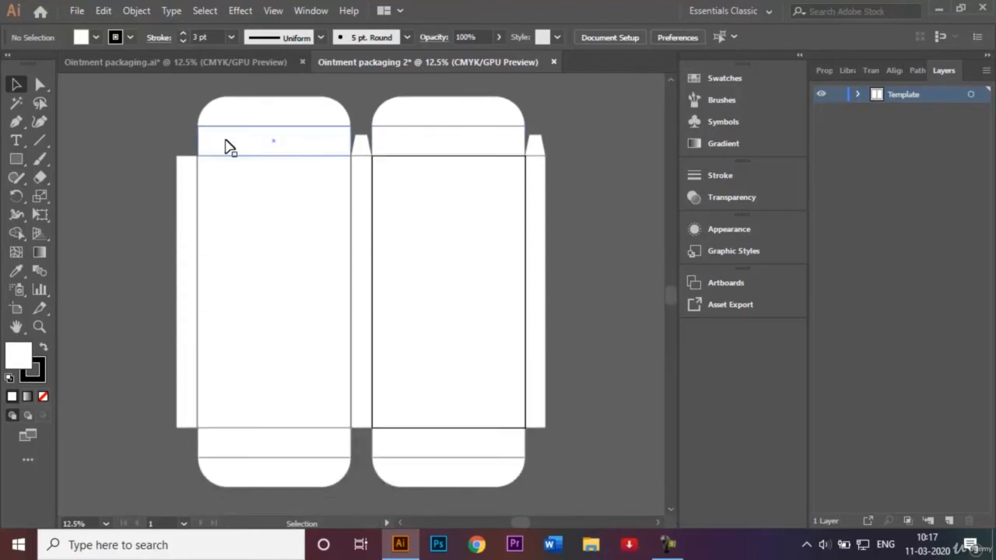
{"action": "left_click", "coordinate": [362, 145]}
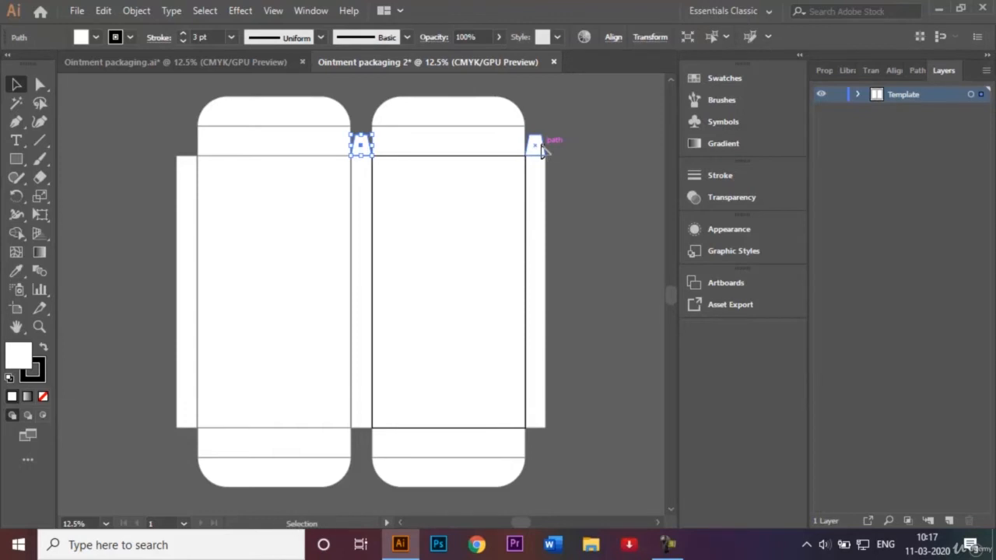
{"action": "left_click", "coordinate": [537, 147], "text": "shift"}
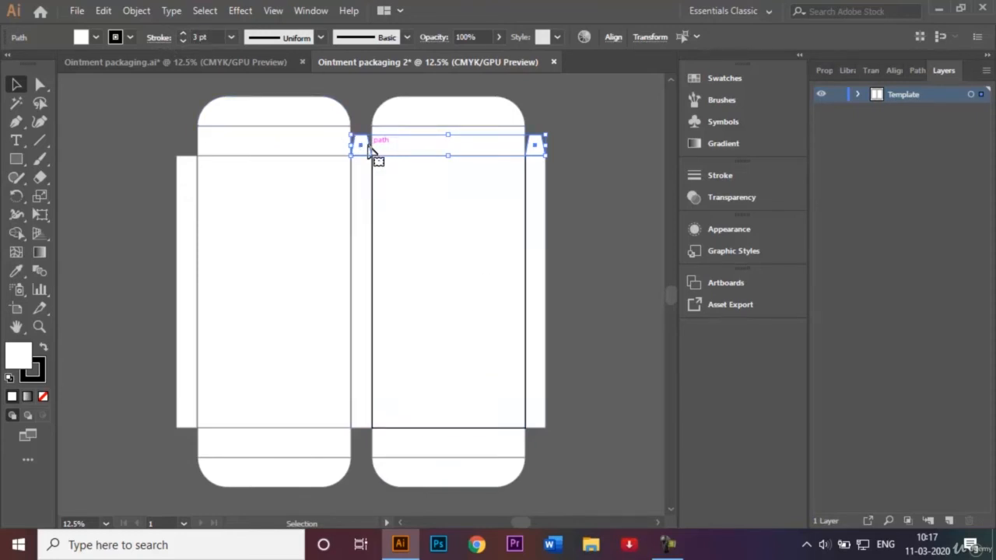
{"action": "left_click_drag", "start_coordinate": [371, 151], "coordinate": [366, 151]}
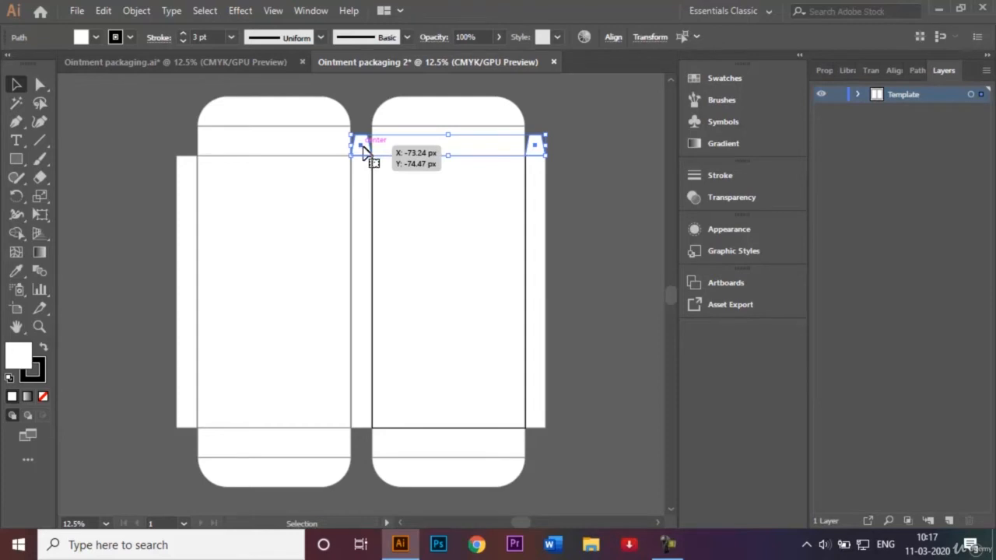
{"action": "right_click", "coordinate": [363, 147]}
{"action": "mouse_move", "coordinate": [519, 358]}
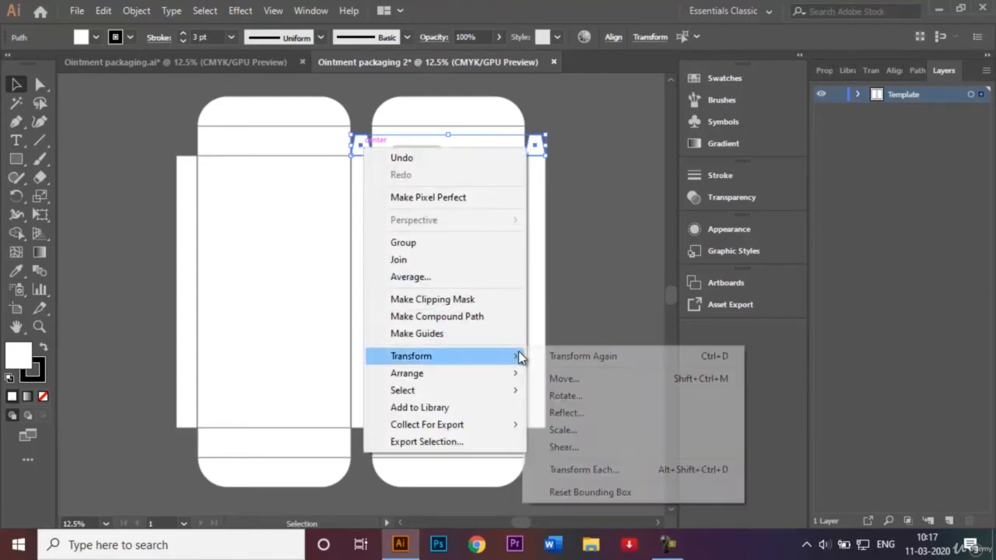
{"action": "left_click", "coordinate": [597, 414]}
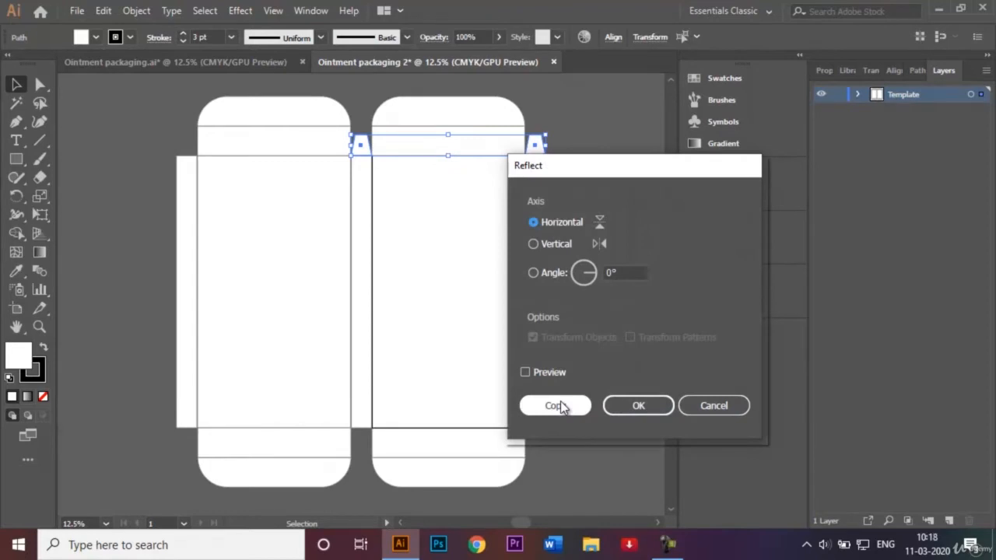
{"action": "left_click", "coordinate": [562, 407]}
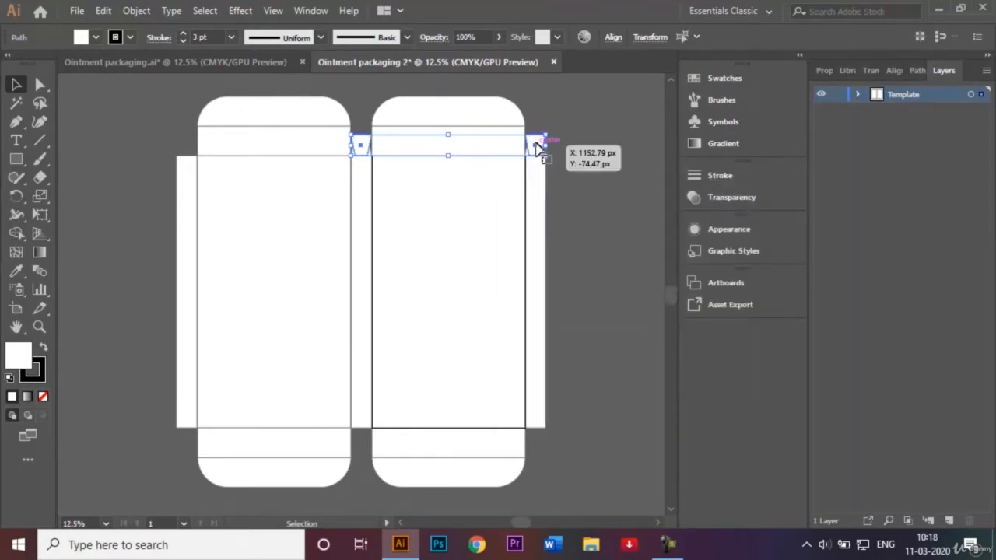
{"action": "left_click_drag", "start_coordinate": [539, 148], "coordinate": [536, 446]}
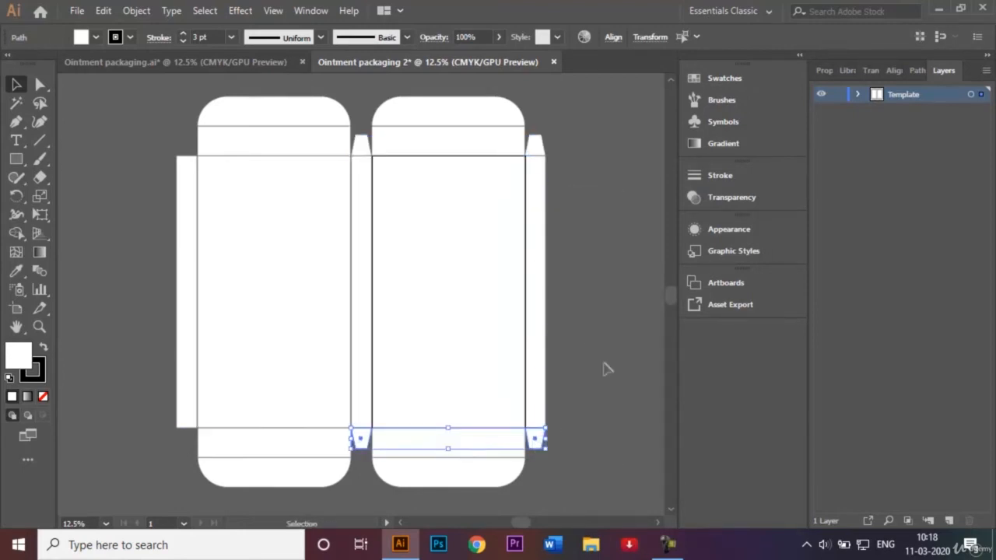
{"action": "left_click", "coordinate": [610, 313]}
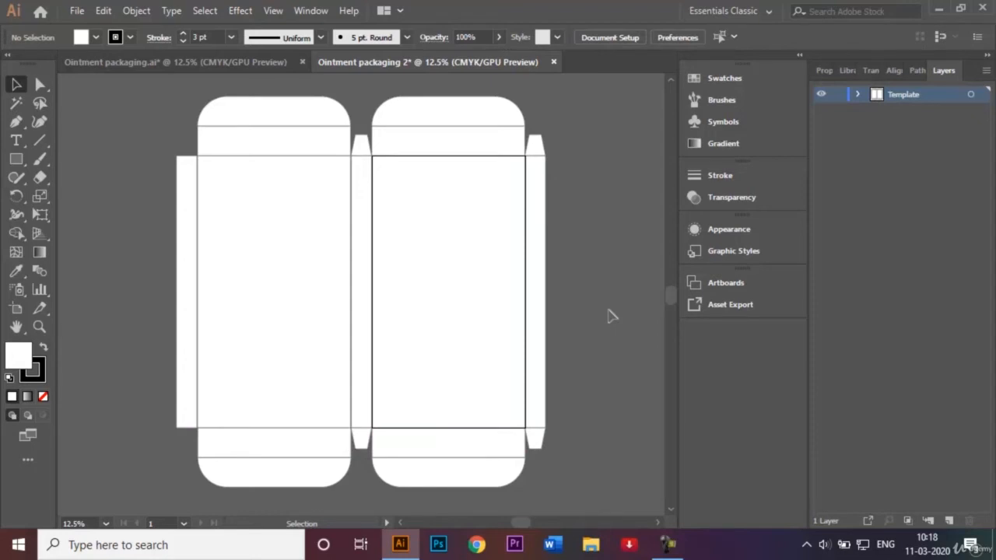
Check the side flap in the Rose Balm document, and lower the outer top corner of the new template's left side flap to slant its top edge.
{"action": "left_click", "coordinate": [41, 85]}
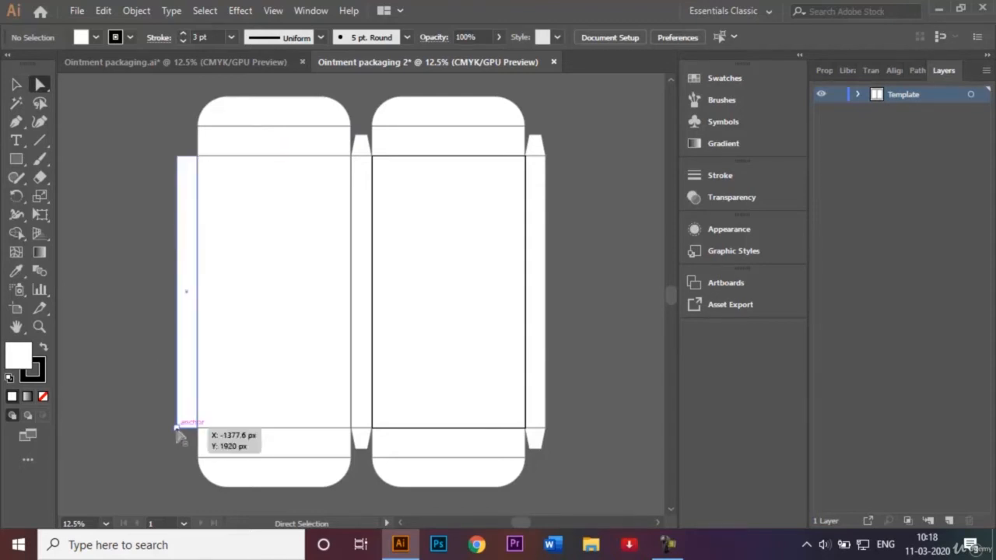
{"action": "left_click", "coordinate": [125, 62]}
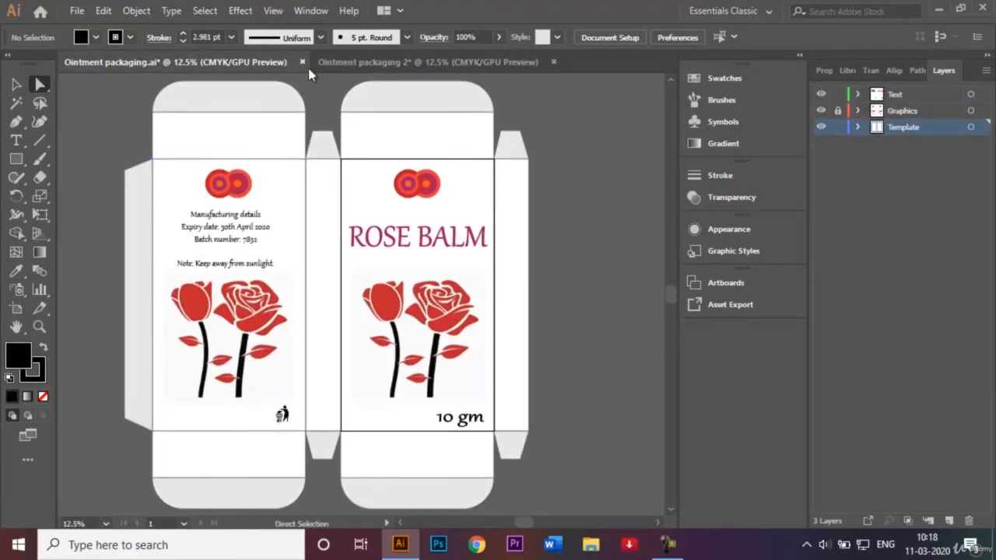
{"action": "right_click", "coordinate": [343, 60]}
{"action": "left_click", "coordinate": [343, 61]}
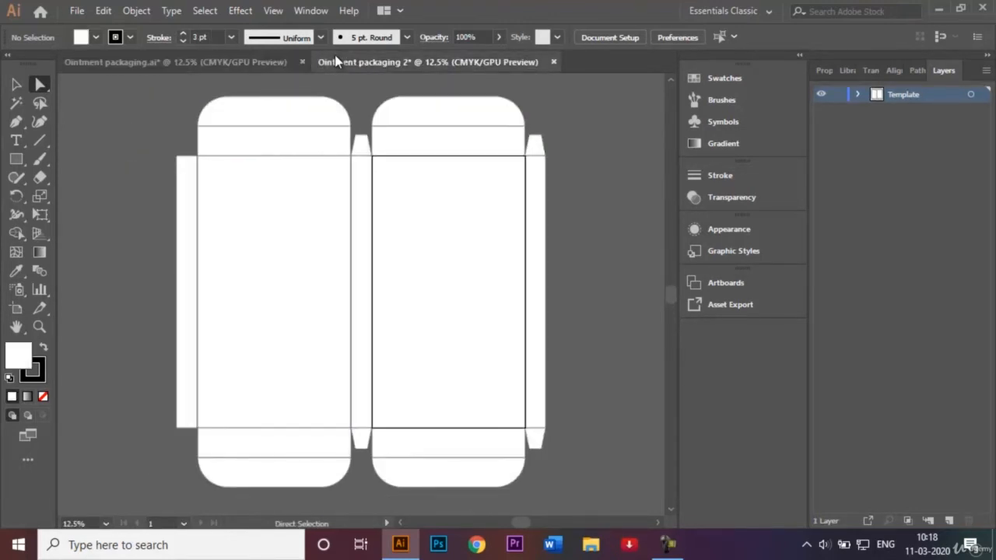
{"action": "left_click", "coordinate": [178, 158]}
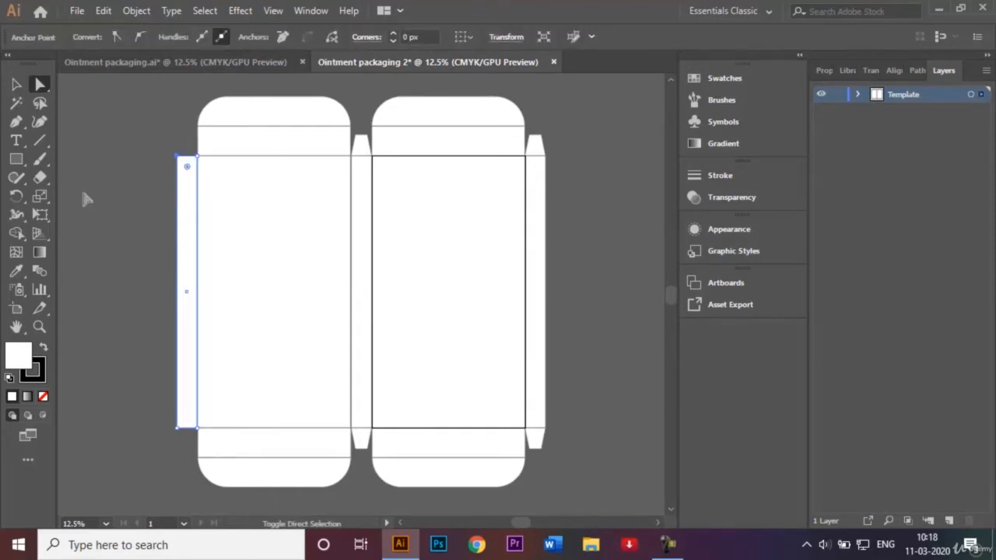
{"action": "key", "text": "shift+Down"}
{"action": "key", "text": "shift+Down"}
{"action": "key", "text": "shift+Down"}
{"action": "key", "text": "shift+Down"}
{"action": "key", "text": "shift+Down"}
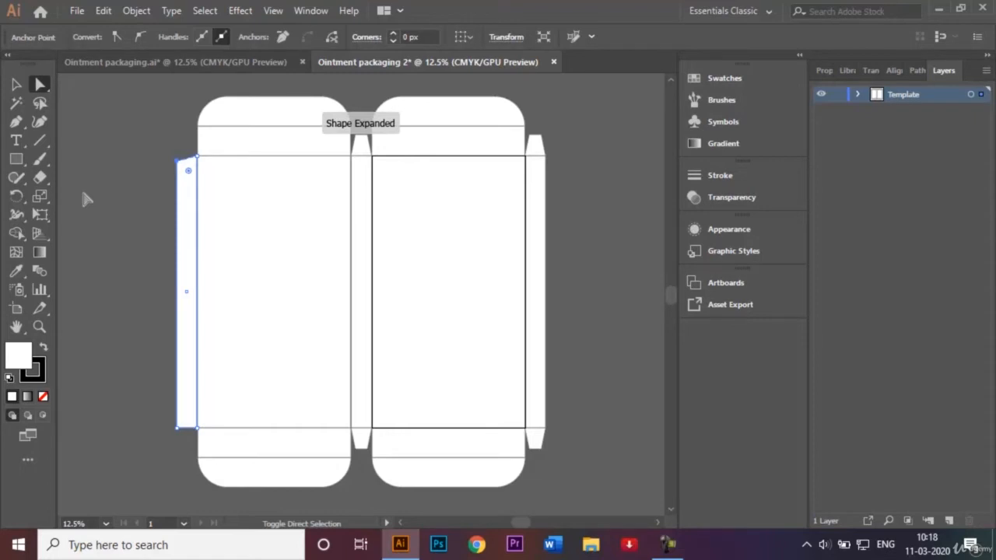
Raise the outer bottom corner of the left side flap by 40 px to slant its bottom edge.
{"action": "left_click", "coordinate": [178, 428]}
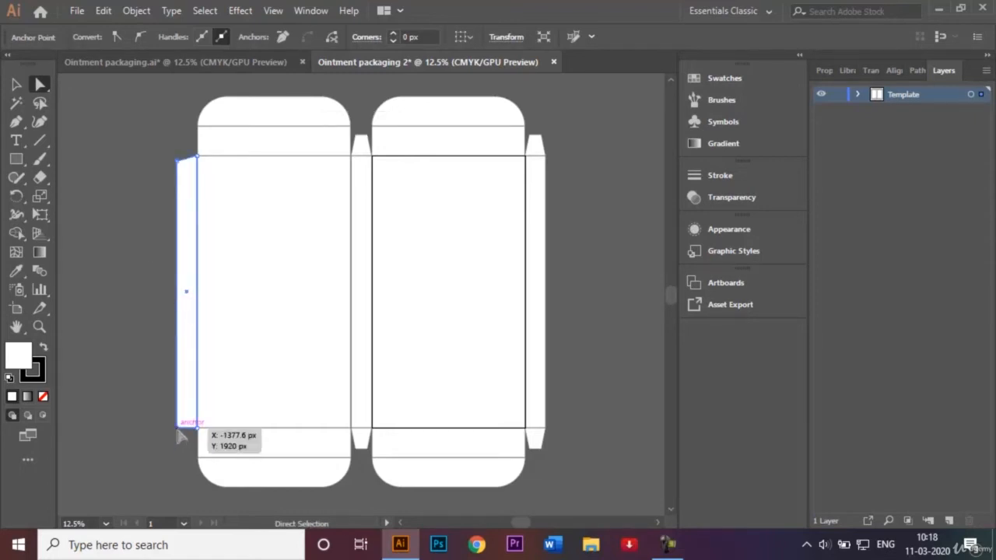
{"action": "key", "text": "shift+Up"}
{"action": "key", "text": "shift+Up"}
{"action": "key", "text": "shift+Up"}
{"action": "key", "text": "shift+Up"}
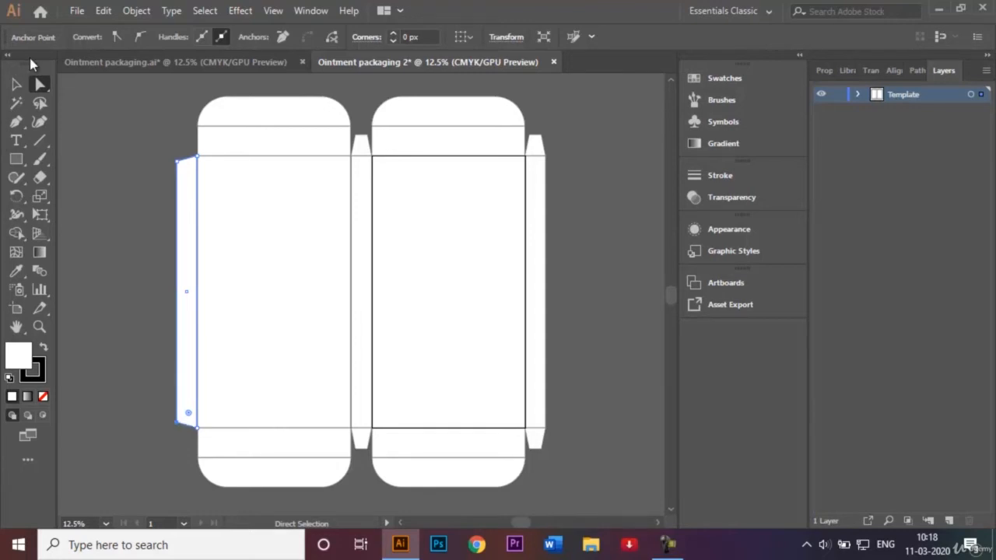
Widen the tapered left side flap slightly outward, keeping its inner edge on the large panel.
{"action": "left_click", "coordinate": [17, 84]}
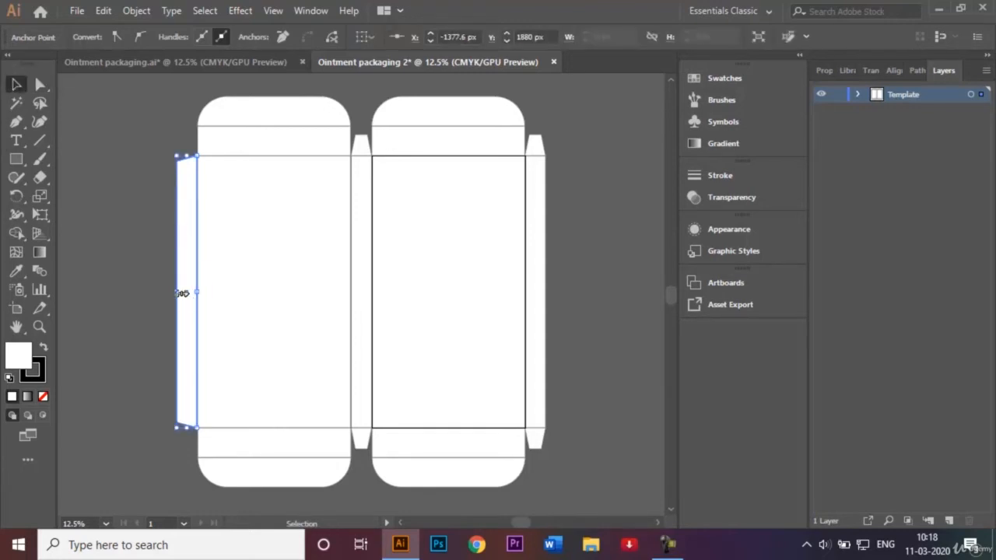
{"action": "left_click_drag", "start_coordinate": [176, 292], "coordinate": [171, 290]}
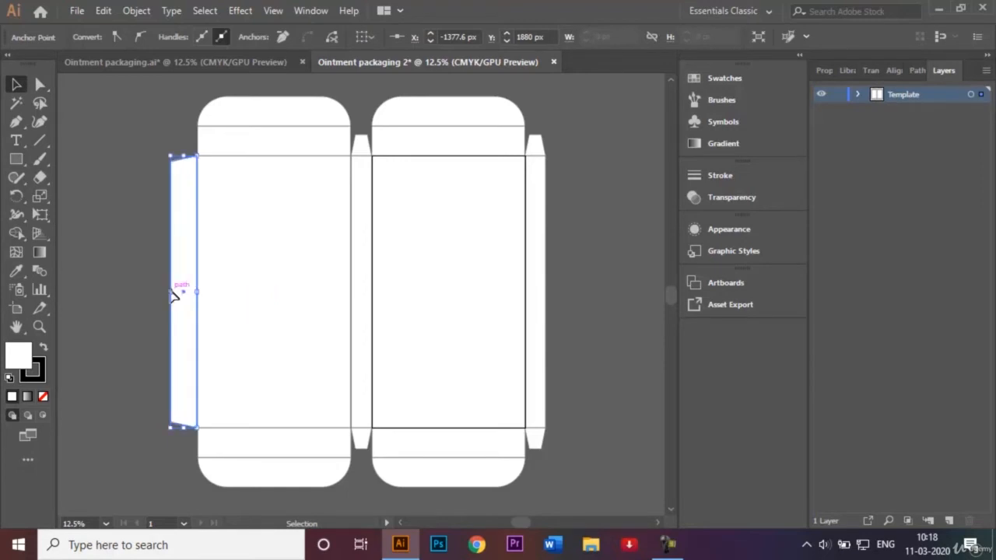
{"action": "left_click", "coordinate": [122, 280]}
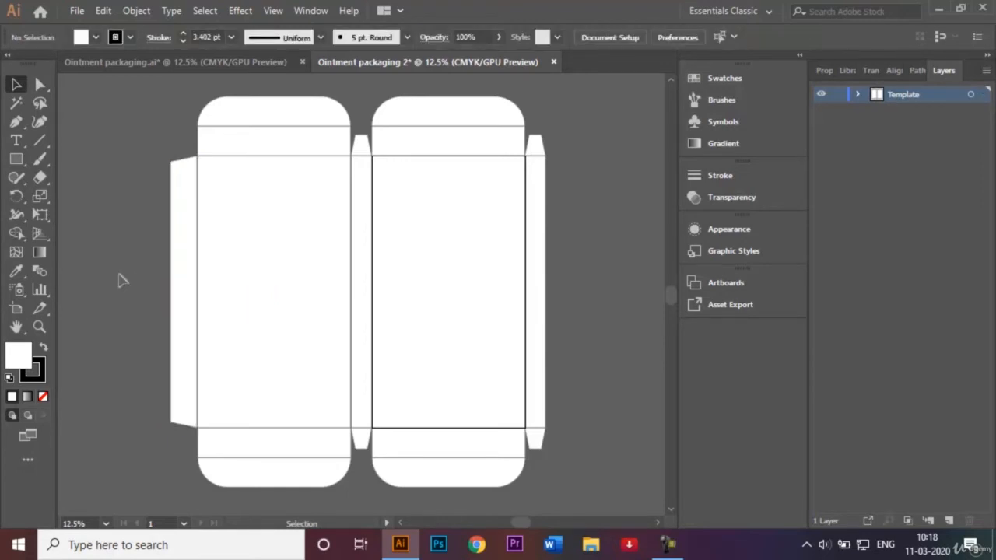
Fill the side flap, tapered flaps and upper and lower closure flaps with light grey (K=10), leaving the right panel's lower inner flap white.
{"action": "left_click", "coordinate": [189, 232]}
{"action": "left_click", "coordinate": [273, 120], "text": "shift"}
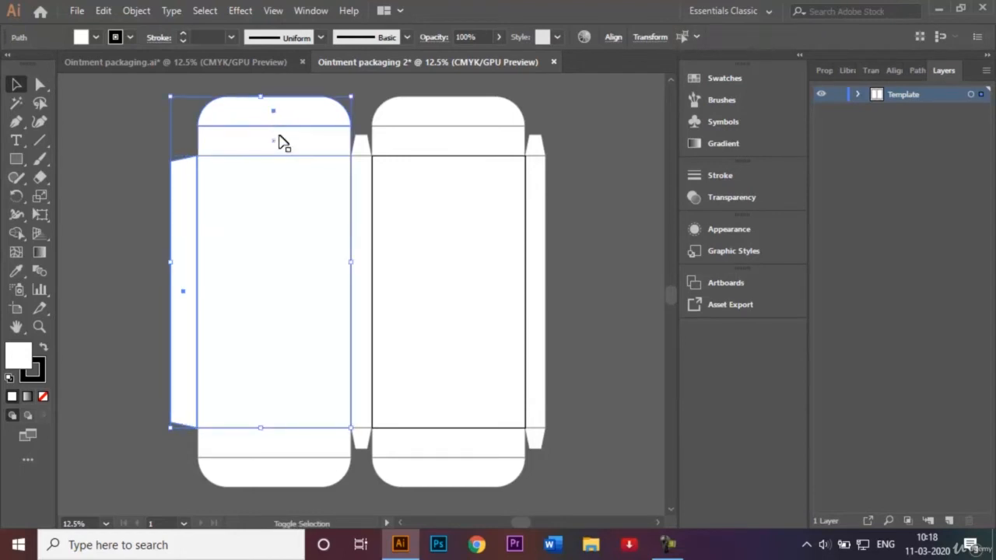
{"action": "left_click", "coordinate": [366, 156], "text": "shift"}
{"action": "left_click", "coordinate": [397, 148], "text": "shift"}
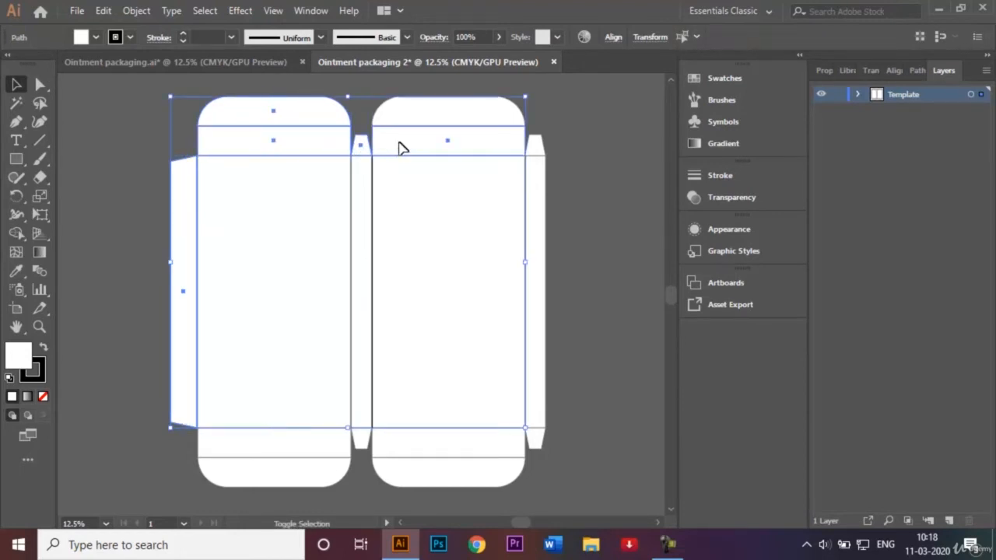
{"action": "left_click", "coordinate": [539, 152], "text": "shift"}
{"action": "left_click", "coordinate": [540, 444], "text": "shift"}
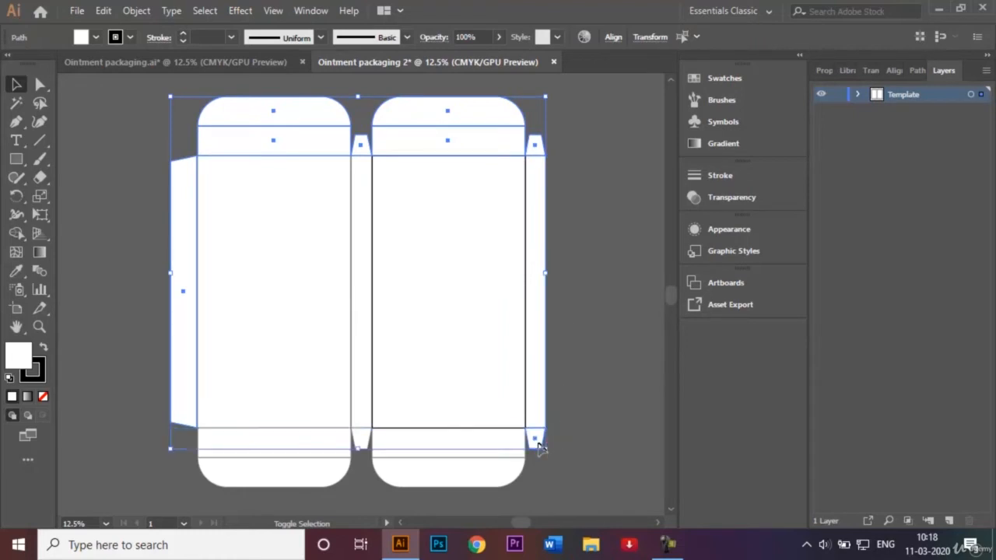
{"action": "left_click", "coordinate": [496, 475], "text": "shift"}
{"action": "left_click", "coordinate": [362, 441], "text": "shift"}
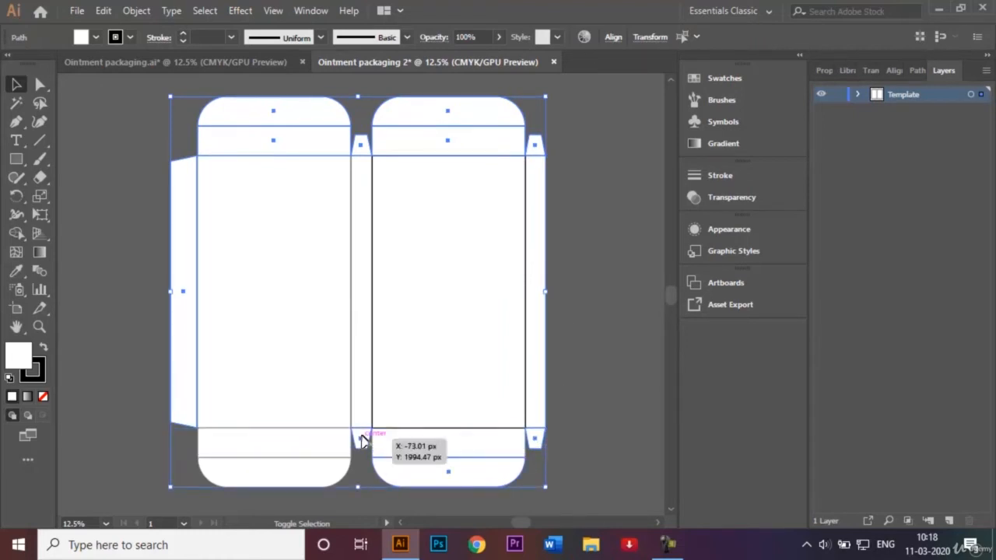
{"action": "left_click", "coordinate": [313, 442], "text": "shift"}
{"action": "left_click", "coordinate": [311, 473], "text": "shift"}
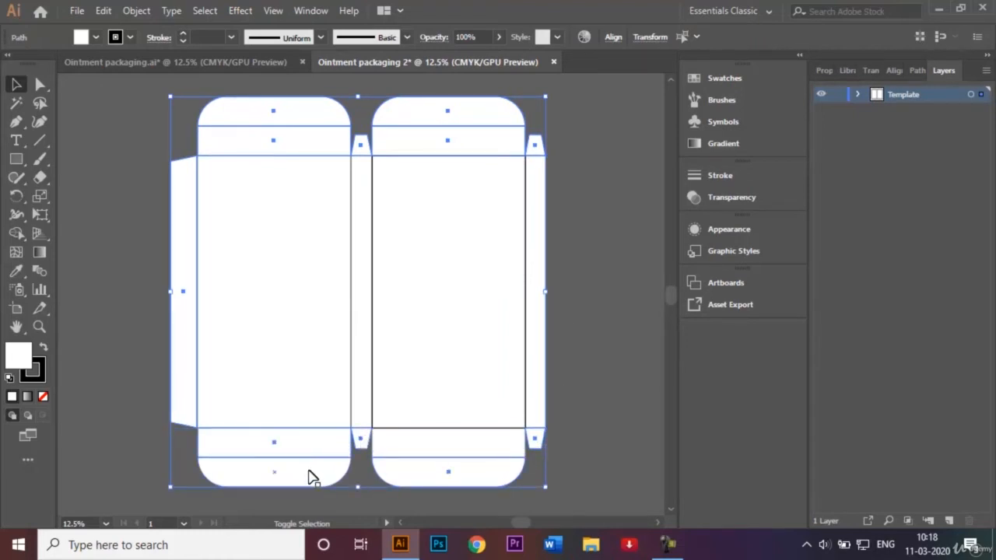
{"action": "left_click", "coordinate": [95, 37]}
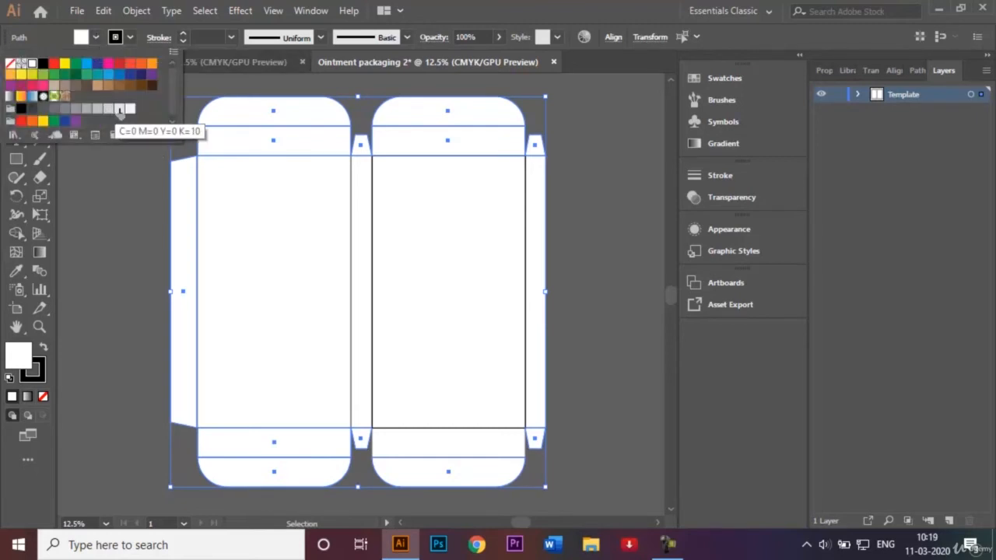
{"action": "left_click", "coordinate": [119, 109]}
{"action": "left_click", "coordinate": [115, 238]}
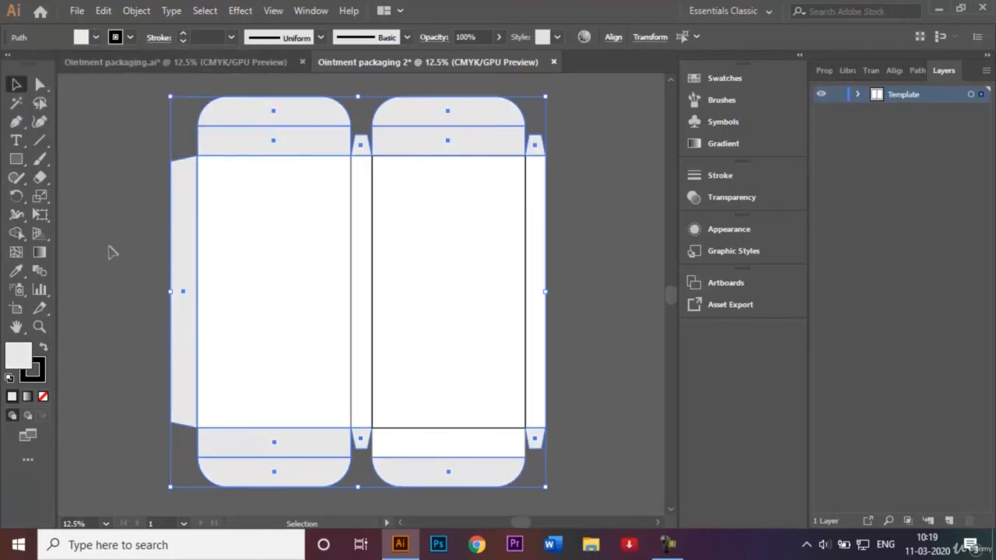
{"action": "left_click", "coordinate": [109, 246]}
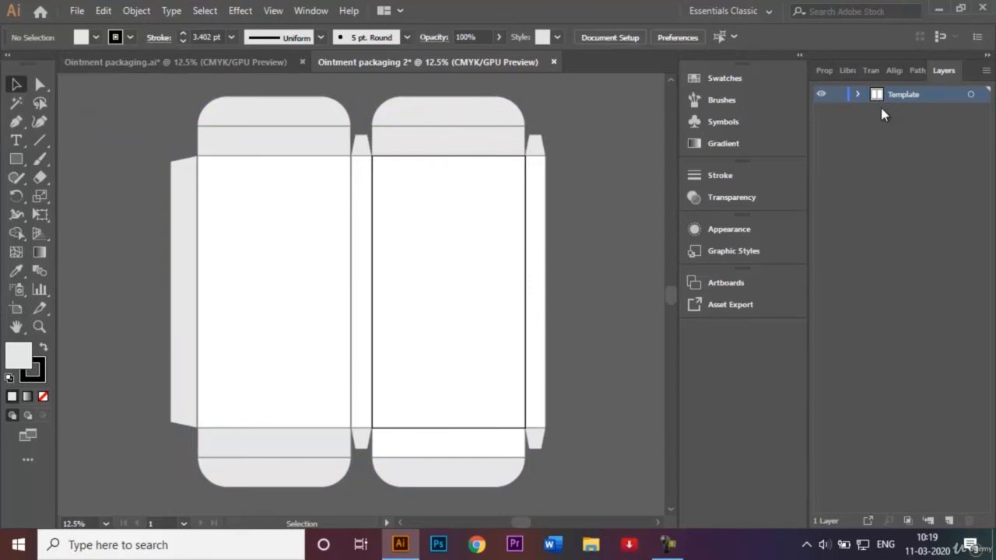
Lock the Template layer and add two new layers above it.
{"action": "left_click", "coordinate": [836, 95]}
{"action": "left_click", "coordinate": [949, 523]}
{"action": "left_click", "coordinate": [949, 525]}
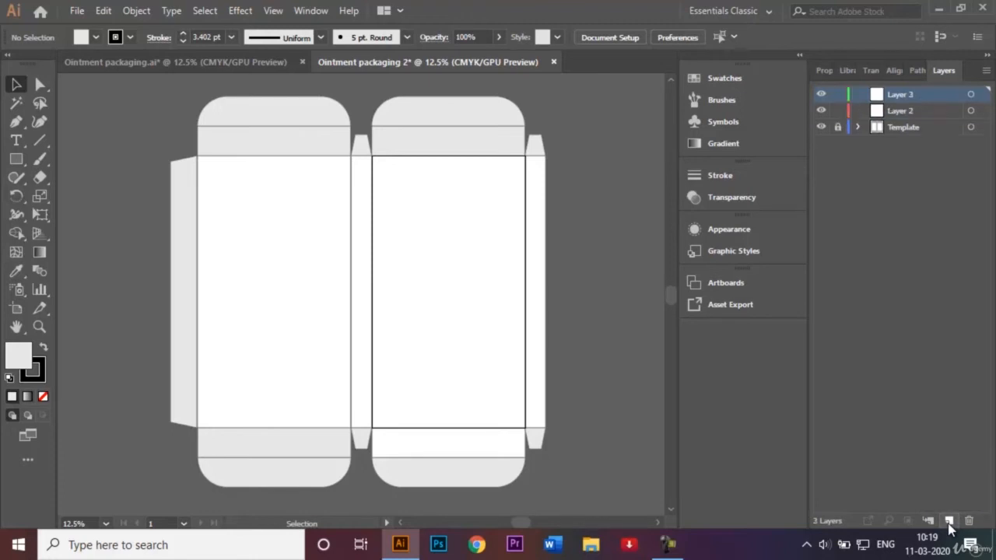
Rename the layer directly above Template as Graphics and the topmost layer as Text.
{"action": "double_click", "coordinate": [906, 110]}
{"action": "key", "text": "BackSpace"}
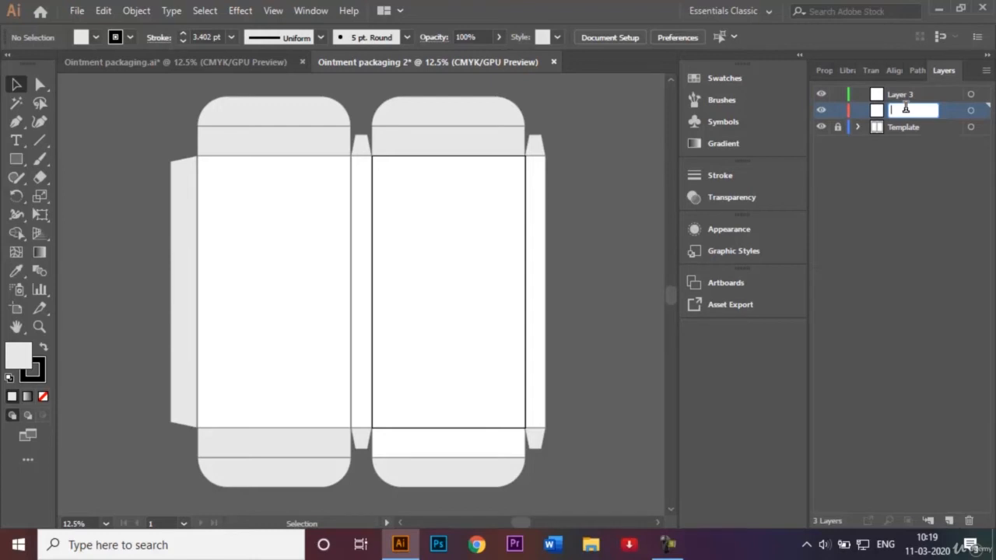
{"action": "type", "text": "Graphics"}
{"action": "double_click", "coordinate": [910, 93]}
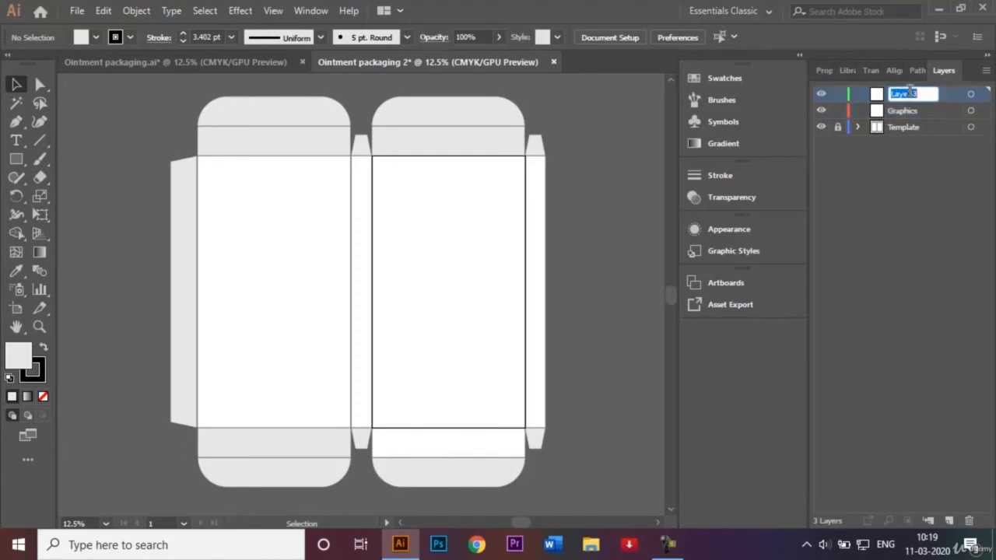
{"action": "key", "text": "BackSpace"}
{"action": "type", "text": "Text"}
{"action": "key", "text": "Return"}
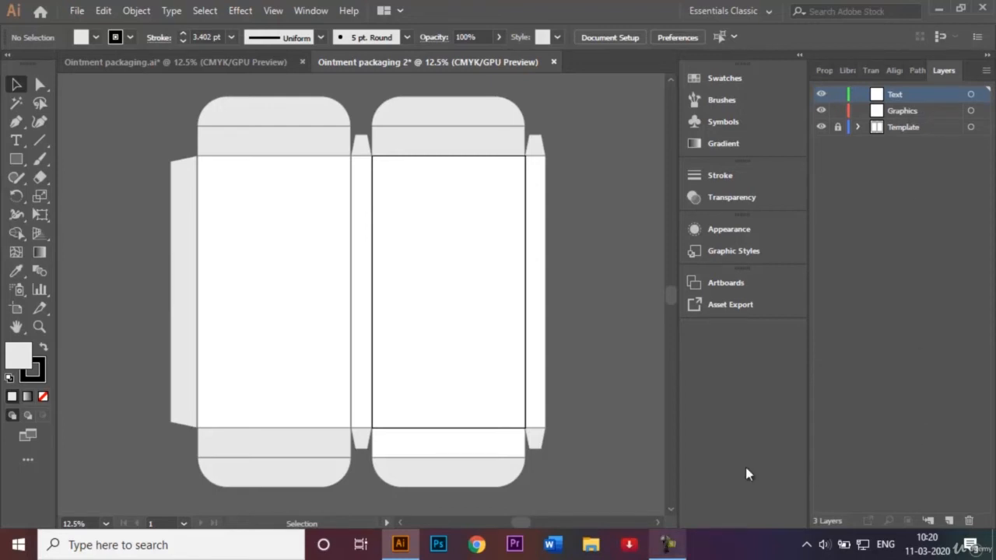
{"action": "right_click", "coordinate": [668, 545]}
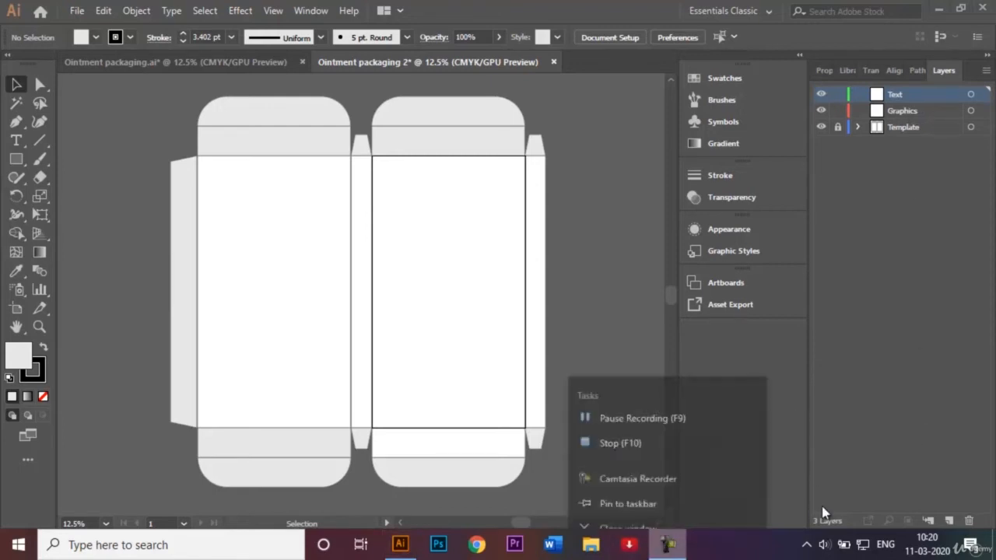
{"action": "left_click", "coordinate": [862, 465]}
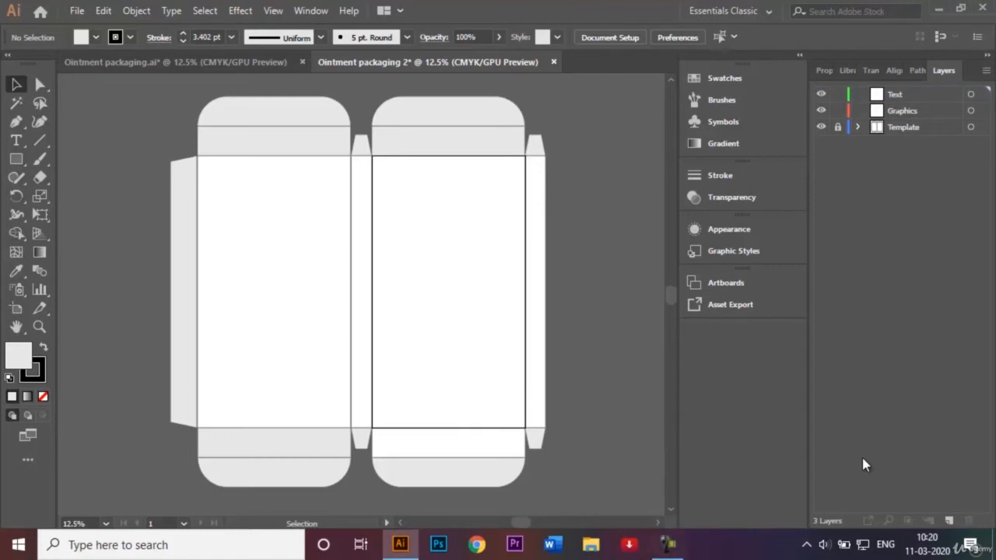
{"action": "left_click", "coordinate": [667, 545]}
{"action": "left_click", "coordinate": [922, 472]}
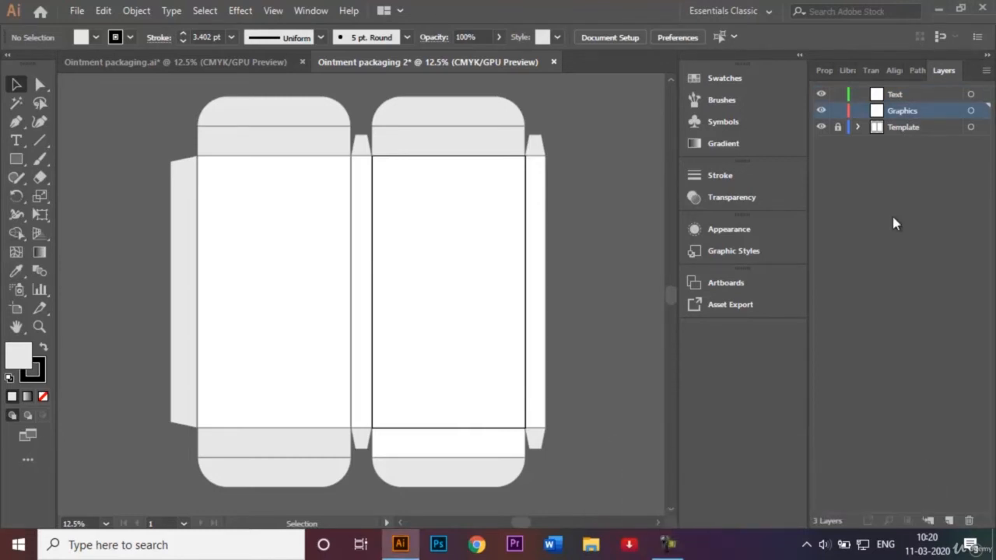
Look over the artwork in the Rose Balm document and return to the Ointment packaging 2 document.
{"action": "right_click", "coordinate": [199, 62]}
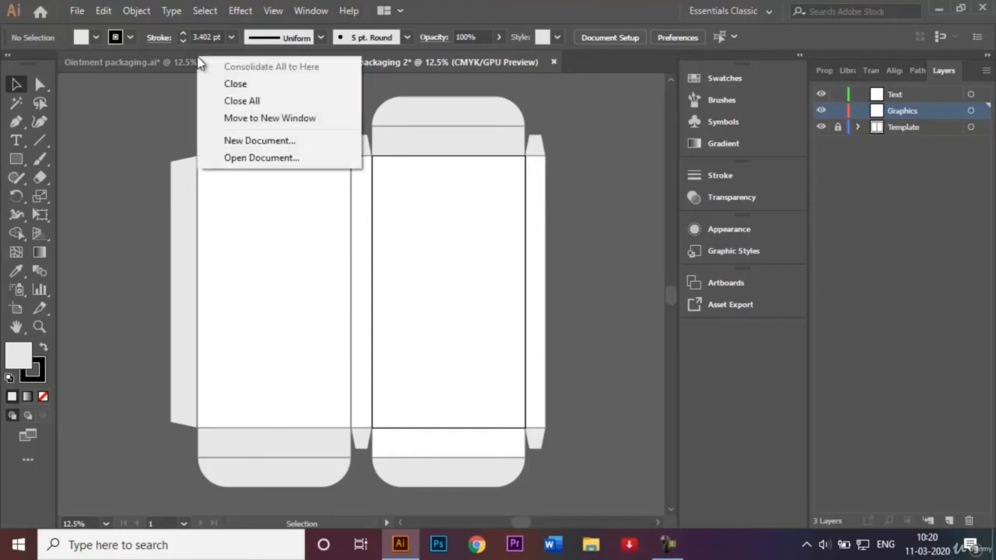
{"action": "left_click", "coordinate": [161, 60]}
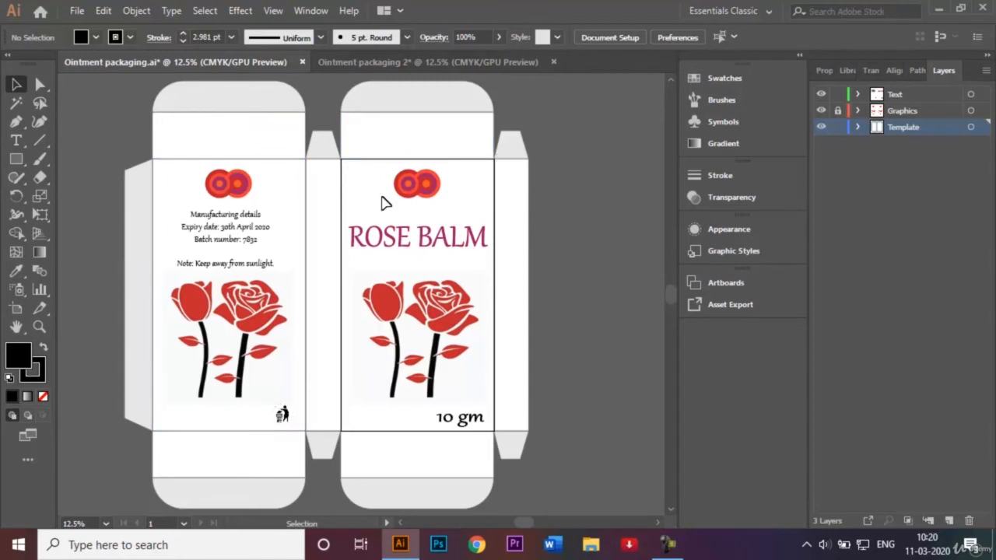
{"action": "left_click", "coordinate": [470, 60]}
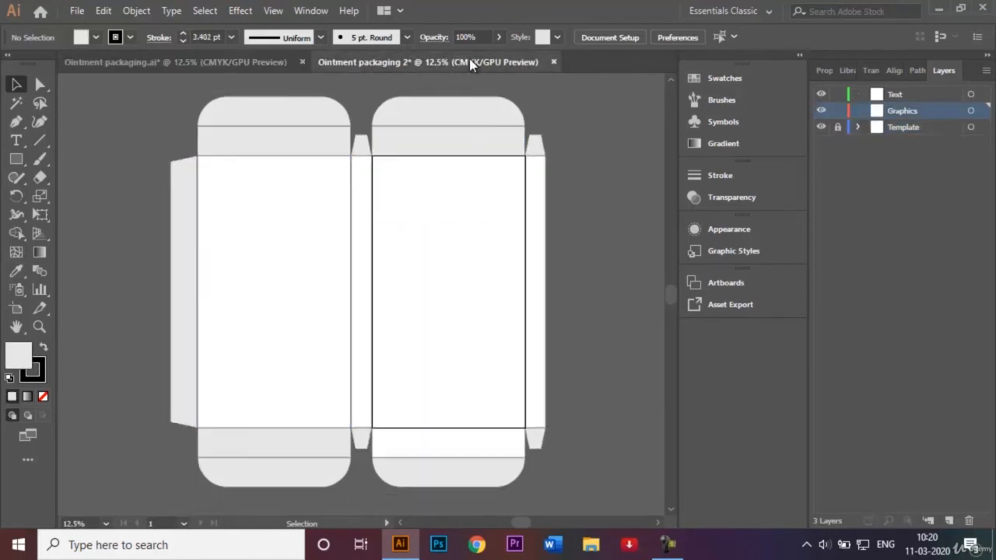
Create a 400 px by 400 px circle with no fill and a black stroke on the Graphics layer, in the empty space beside the template.
{"action": "left_click", "coordinate": [658, 524]}
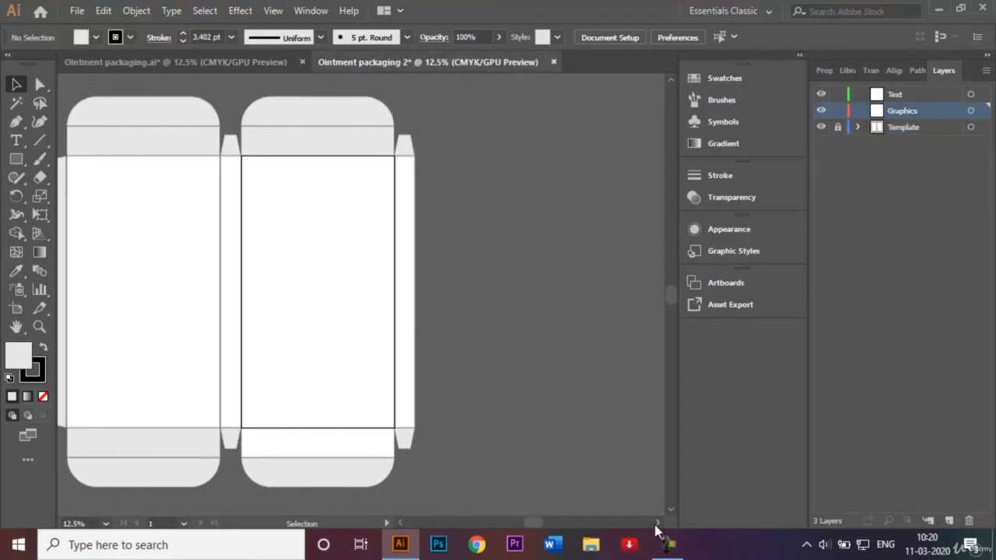
{"action": "left_click", "coordinate": [16, 157]}
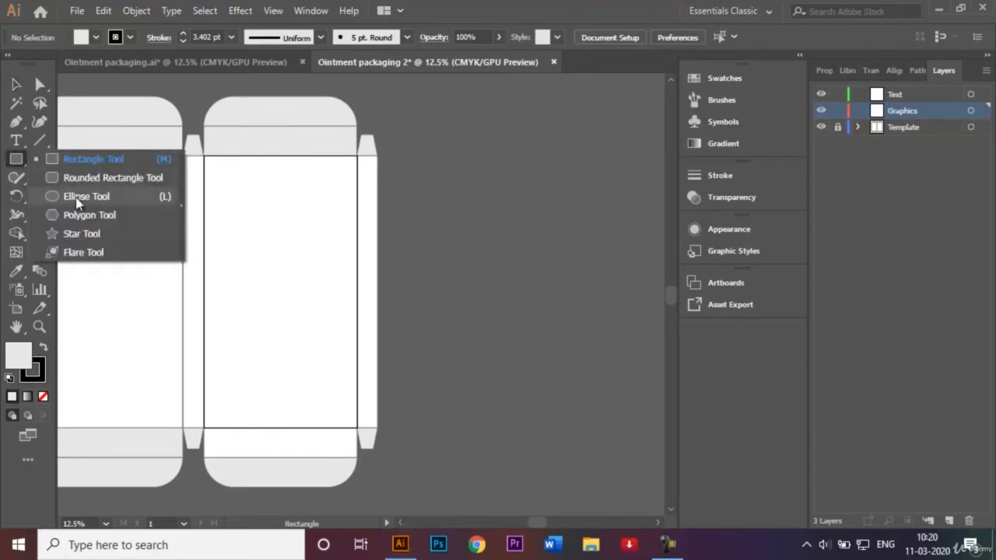
{"action": "left_click", "coordinate": [76, 199]}
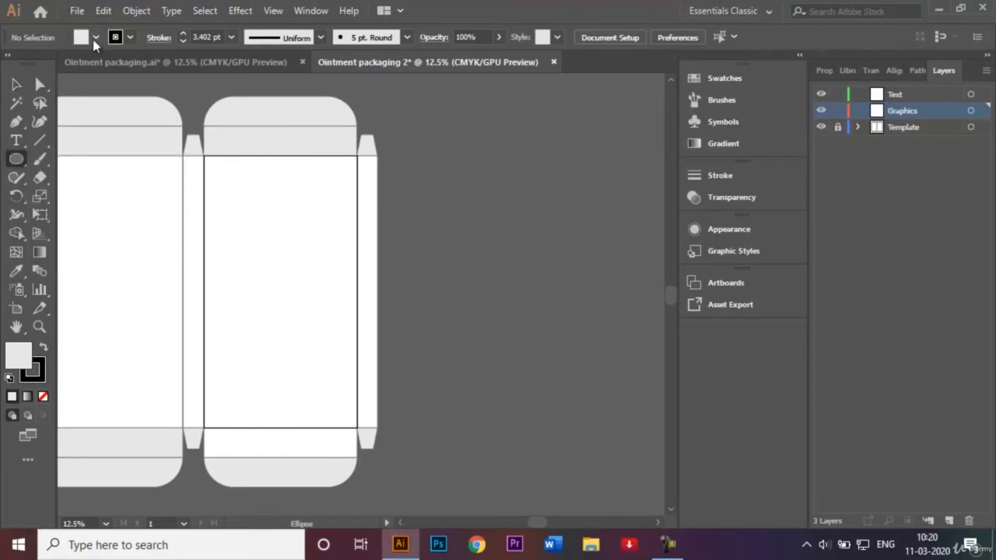
{"action": "left_click", "coordinate": [94, 38]}
{"action": "left_click", "coordinate": [10, 64]}
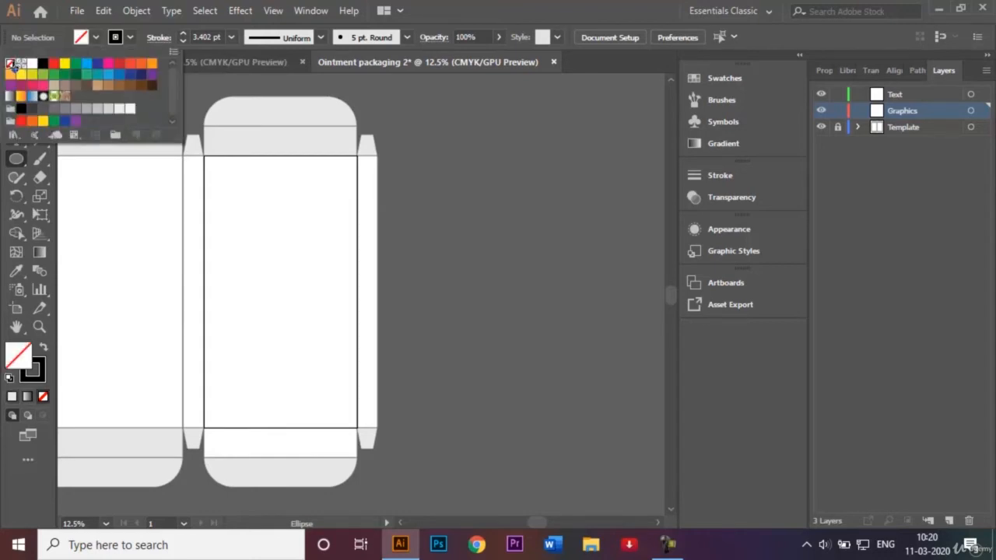
{"action": "left_click", "coordinate": [507, 287]}
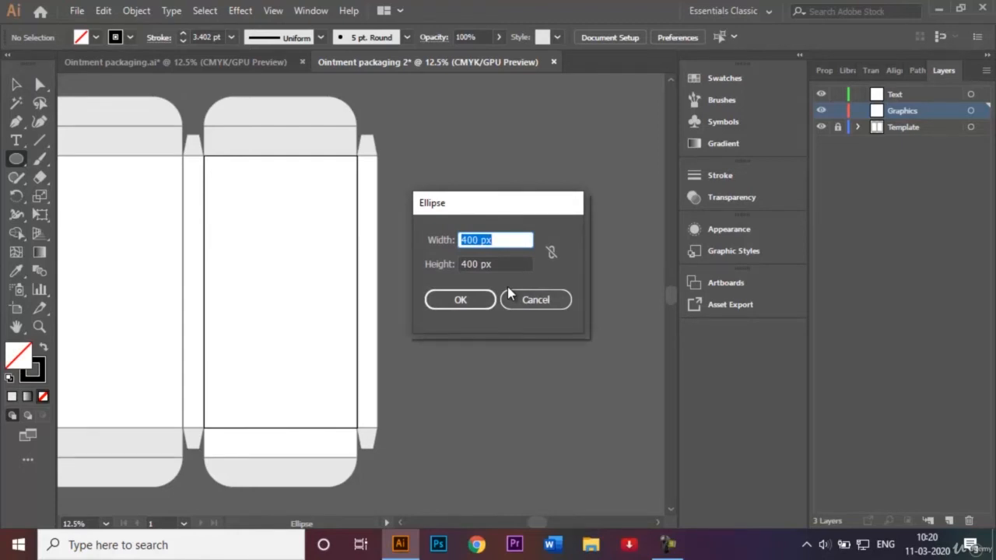
{"action": "left_click", "coordinate": [483, 302]}
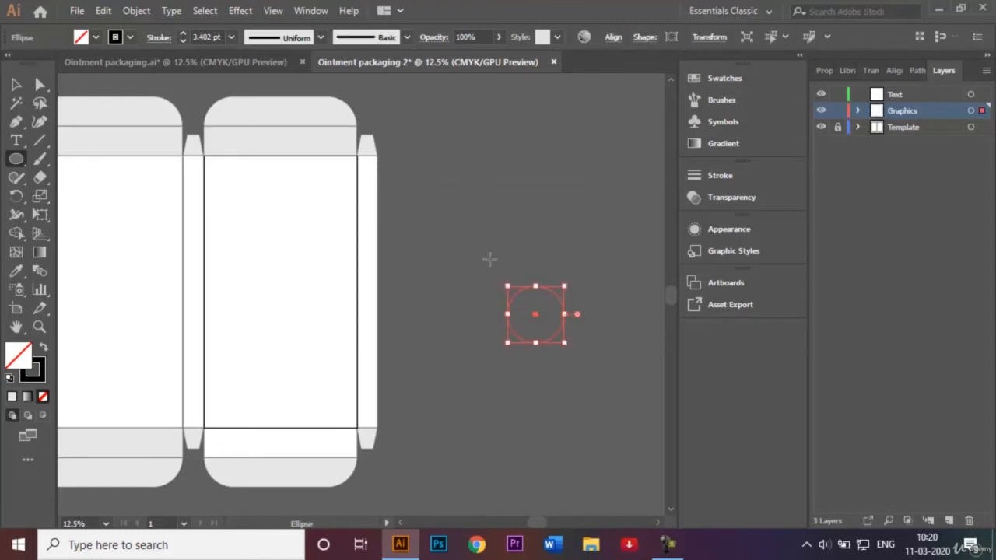
{"action": "key", "text": "ctrl+plus"}
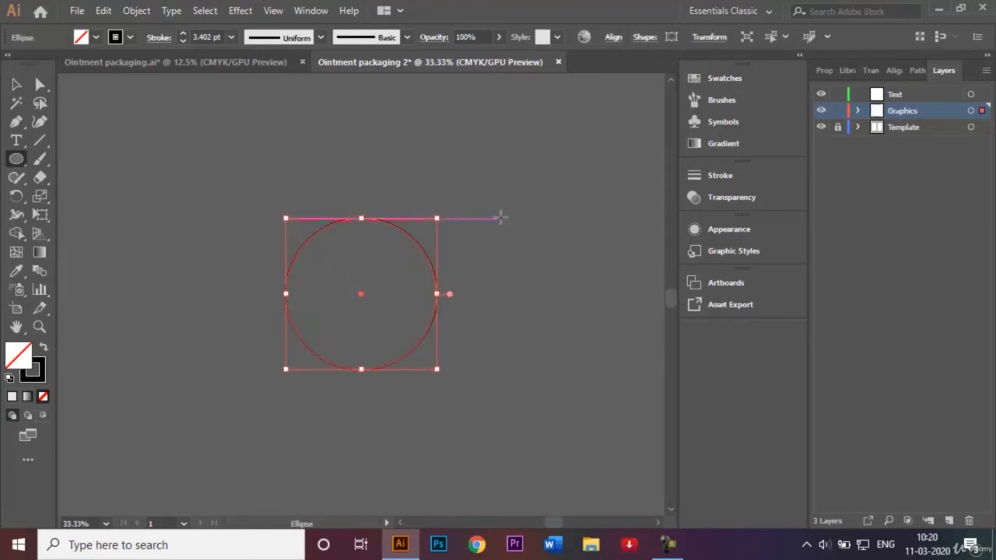
{"action": "left_click", "coordinate": [15, 84]}
{"action": "left_click", "coordinate": [111, 200]}
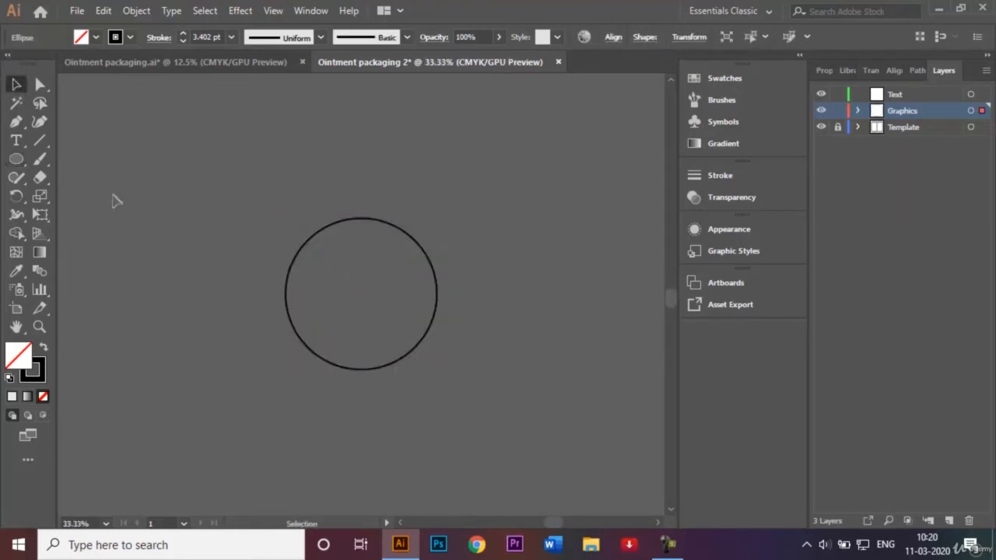
Create a 300 px by 300 px circle and centre it inside the 400 px circle.
{"action": "left_click", "coordinate": [16, 159]}
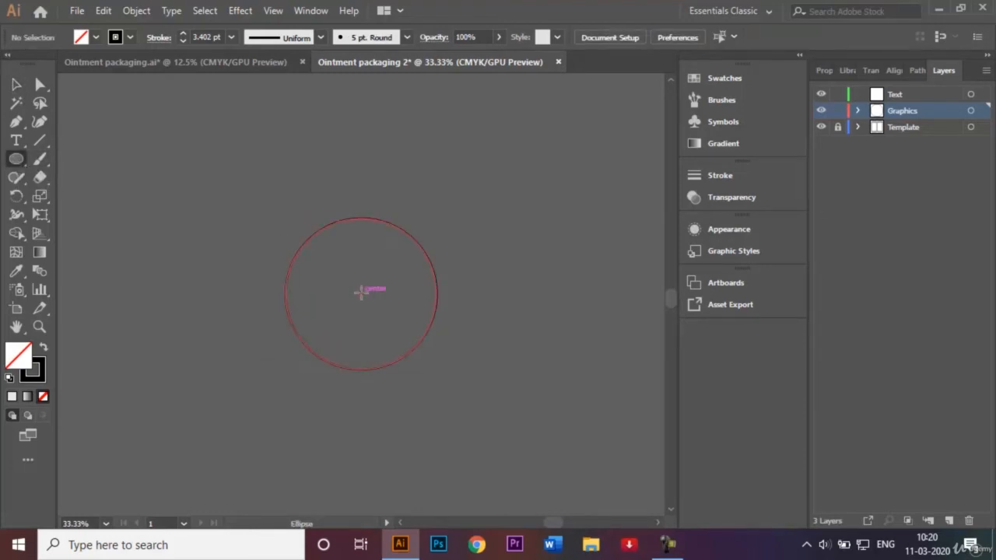
{"action": "left_click", "coordinate": [361, 293]}
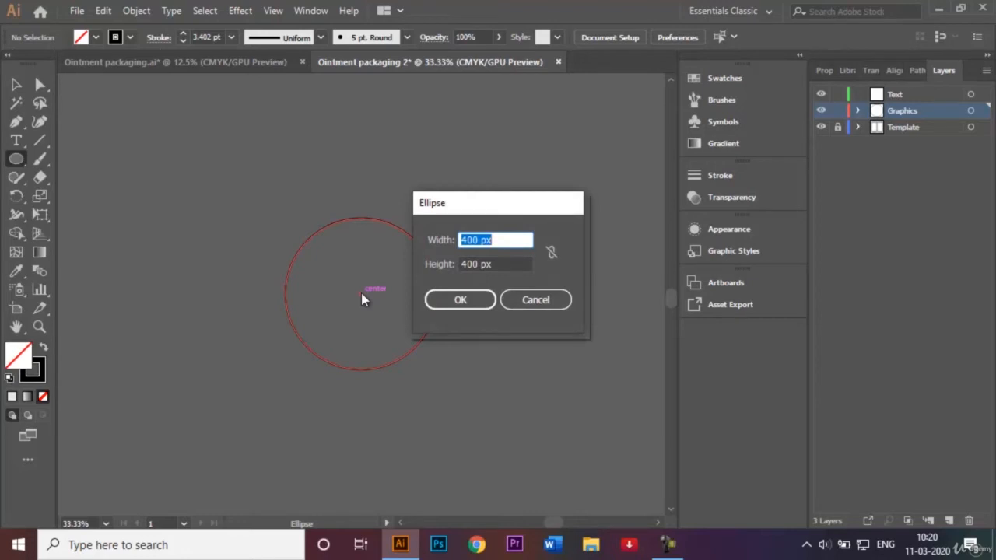
{"action": "left_click", "coordinate": [466, 240]}
{"action": "key", "text": "BackSpace"}
{"action": "type", "text": "3"}
{"action": "right_click", "coordinate": [465, 263]}
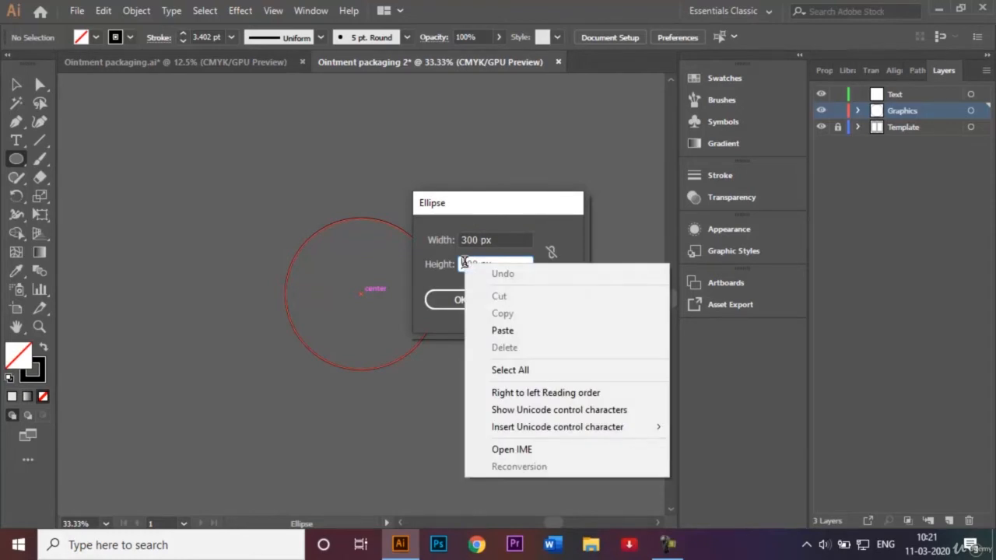
{"action": "left_click", "coordinate": [647, 218]}
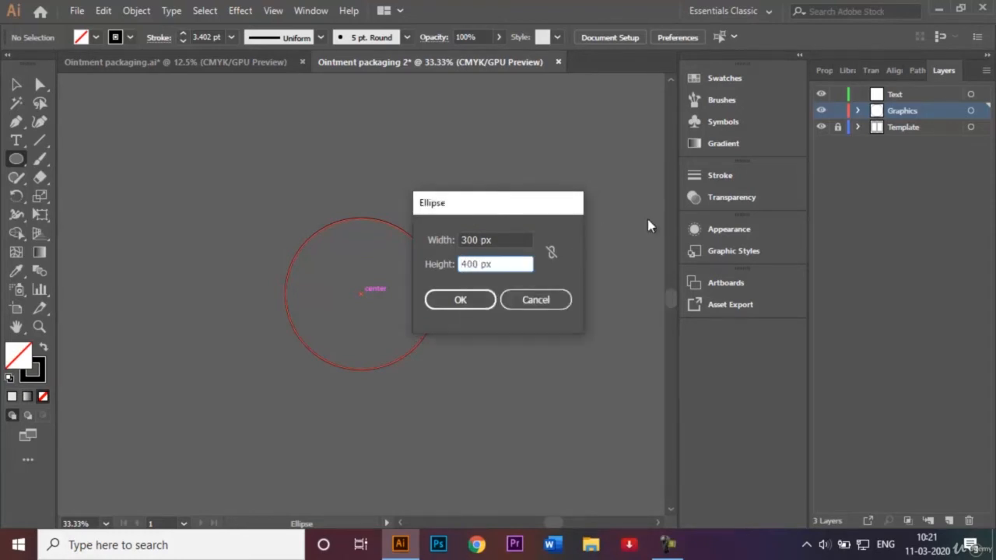
{"action": "left_click", "coordinate": [461, 302]}
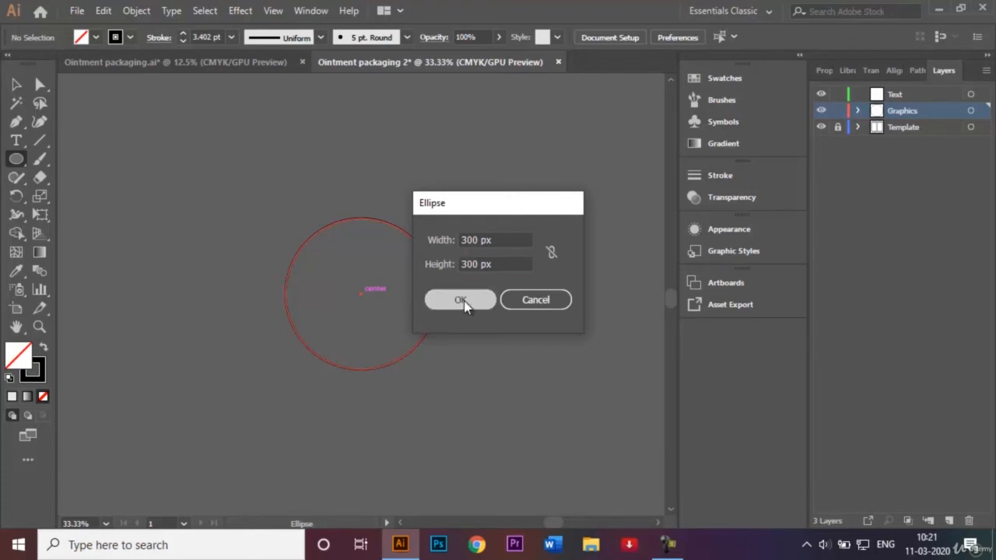
{"action": "left_click", "coordinate": [16, 85]}
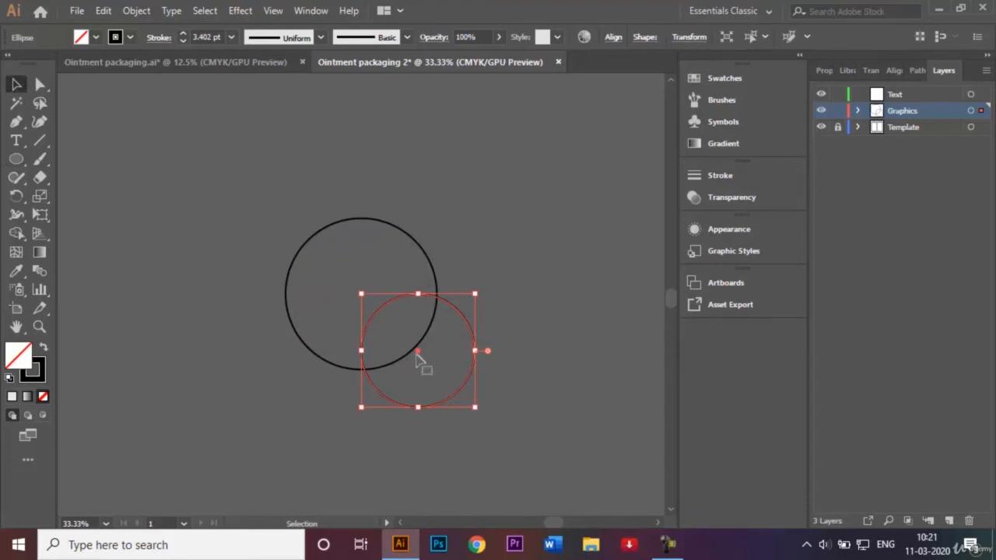
{"action": "left_click_drag", "start_coordinate": [418, 356], "coordinate": [358, 303]}
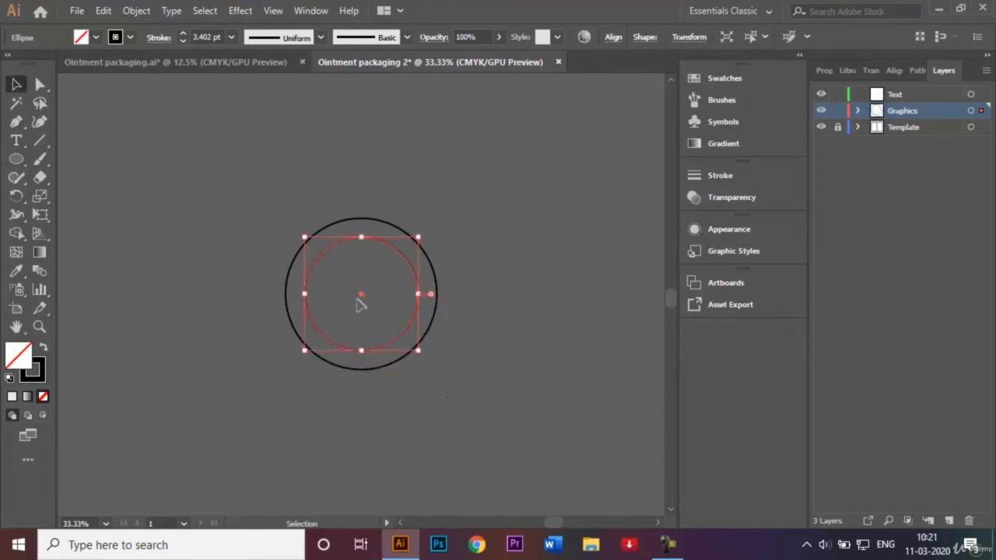
Create a 200 px by 200 px circle and centre it inside the 300 px circle.
{"action": "left_click", "coordinate": [19, 160]}
{"action": "left_click", "coordinate": [182, 271]}
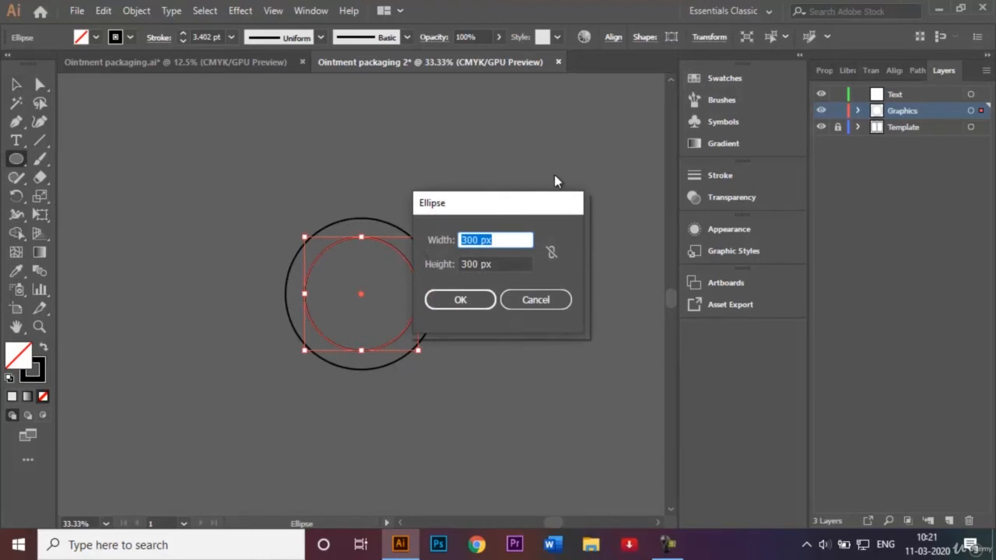
{"action": "left_click", "coordinate": [465, 238]}
{"action": "type", "text": "2"}
{"action": "left_click", "coordinate": [465, 264]}
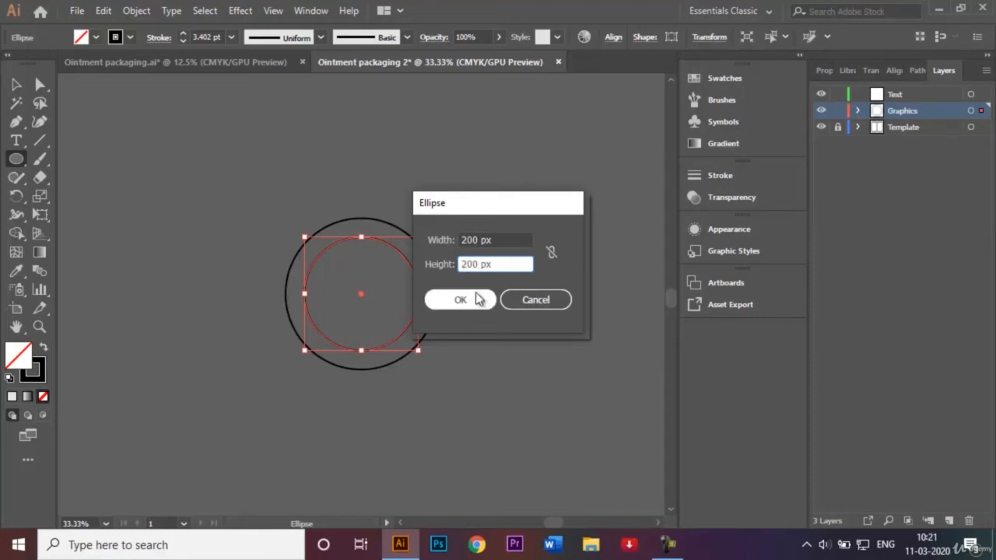
{"action": "left_click", "coordinate": [480, 297]}
{"action": "left_click", "coordinate": [17, 84]}
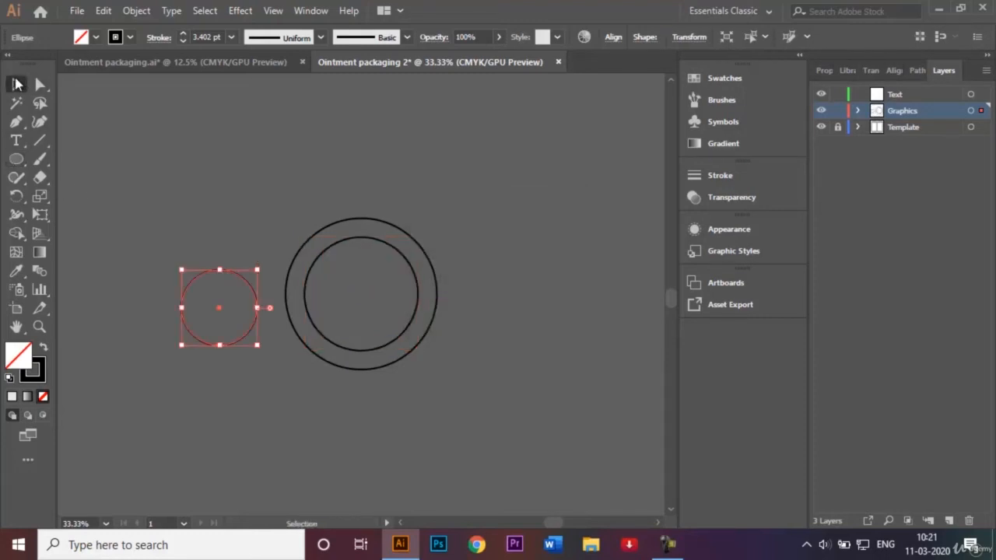
{"action": "left_click_drag", "start_coordinate": [222, 312], "coordinate": [366, 299]}
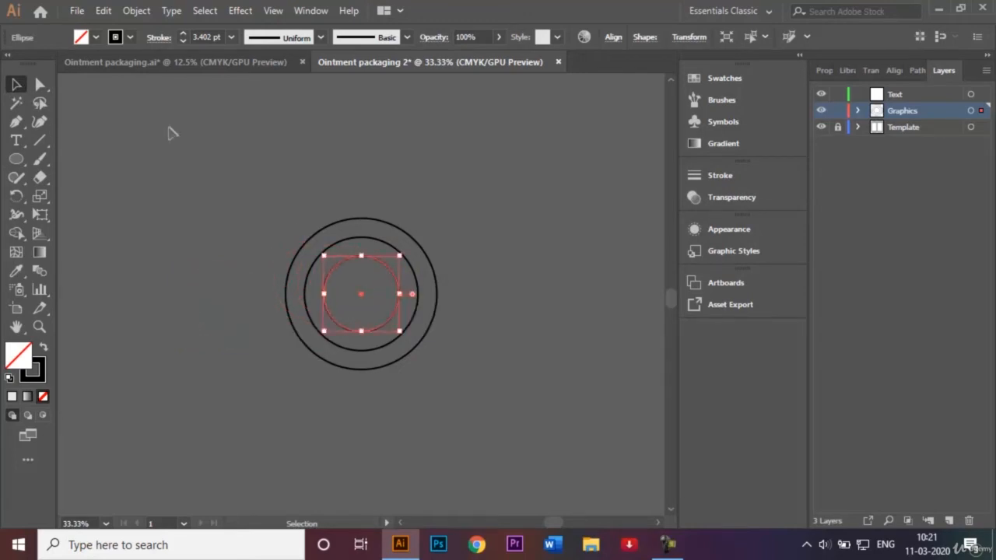
Create a 100 px by 100 px circle, centre it inside the 200 px circle, and clear the selection.
{"action": "left_click", "coordinate": [15, 159]}
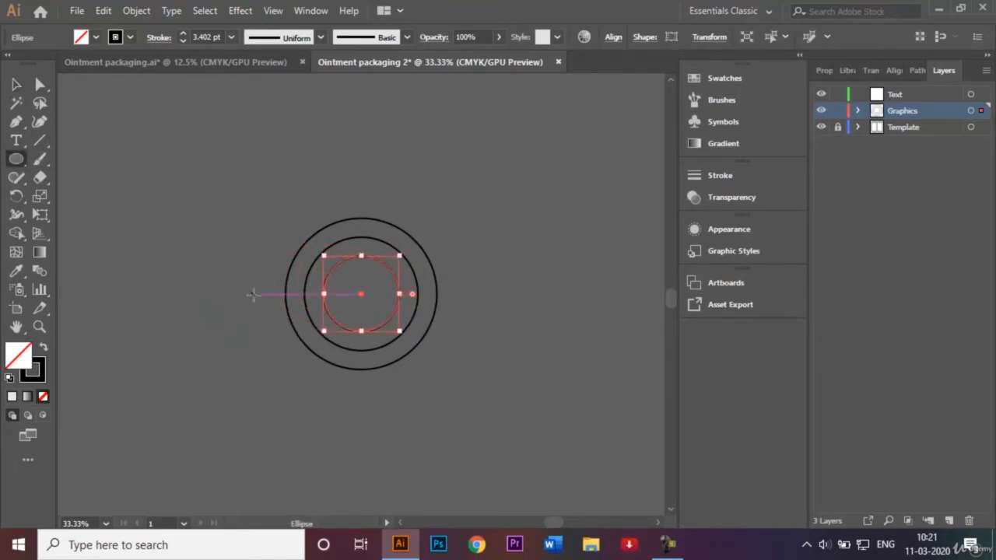
{"action": "left_click", "coordinate": [208, 302]}
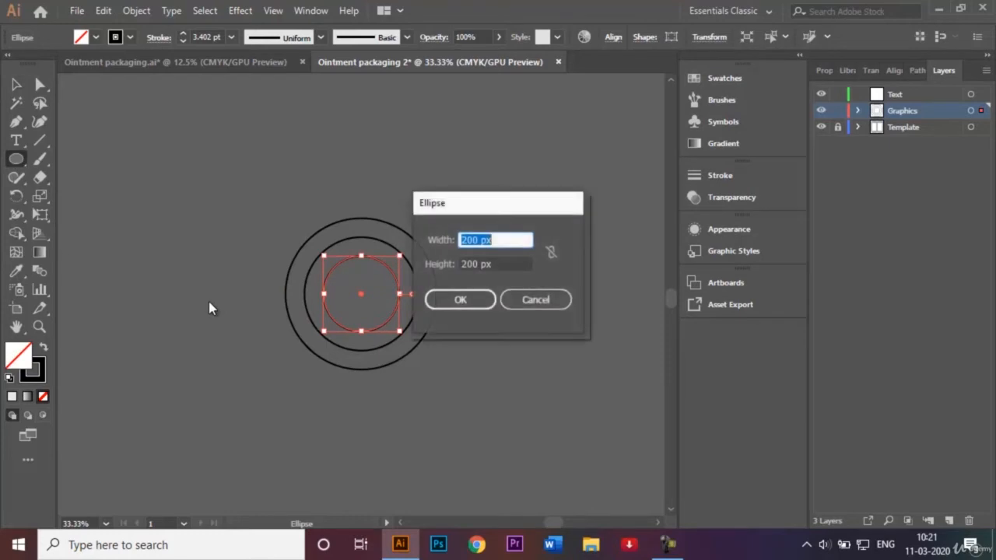
{"action": "left_click", "coordinate": [467, 240]}
{"action": "key", "text": "BackSpace"}
{"action": "type", "text": "1"}
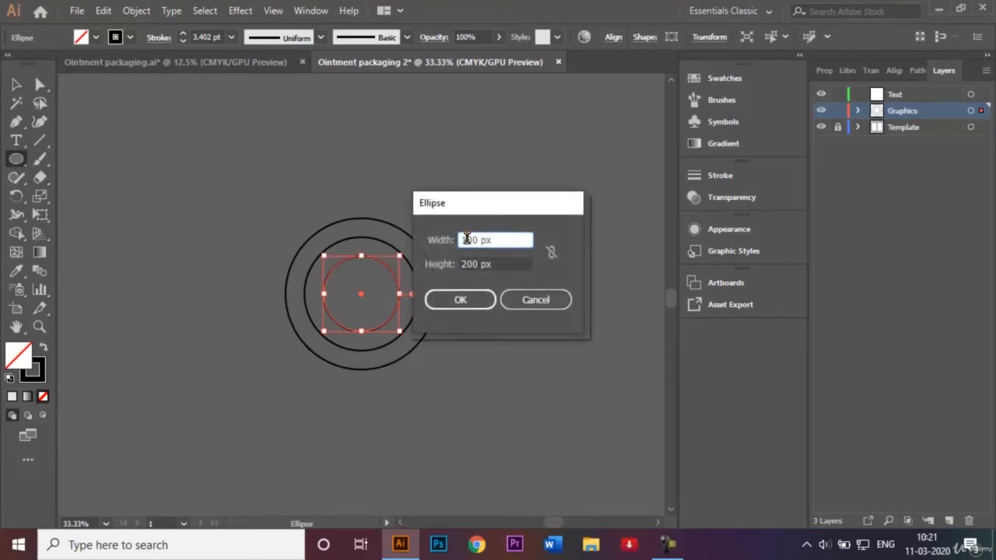
{"action": "left_click", "coordinate": [470, 264]}
{"action": "key", "text": "BackSpace"}
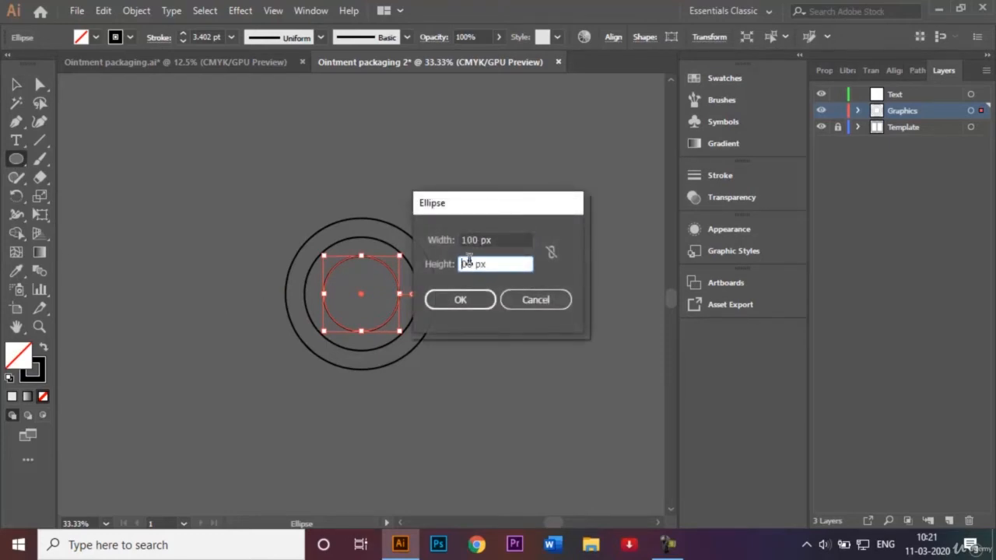
{"action": "type", "text": "100"}
{"action": "key", "text": "Return"}
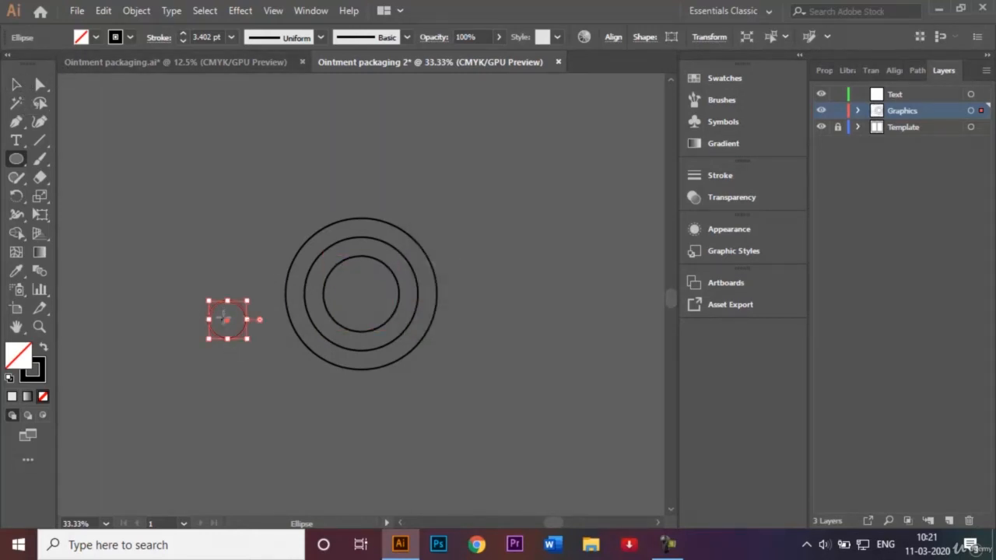
{"action": "left_click", "coordinate": [16, 84]}
{"action": "left_click_drag", "start_coordinate": [230, 328], "coordinate": [364, 302]}
{"action": "right_click", "coordinate": [458, 209]}
{"action": "left_click", "coordinate": [404, 196]}
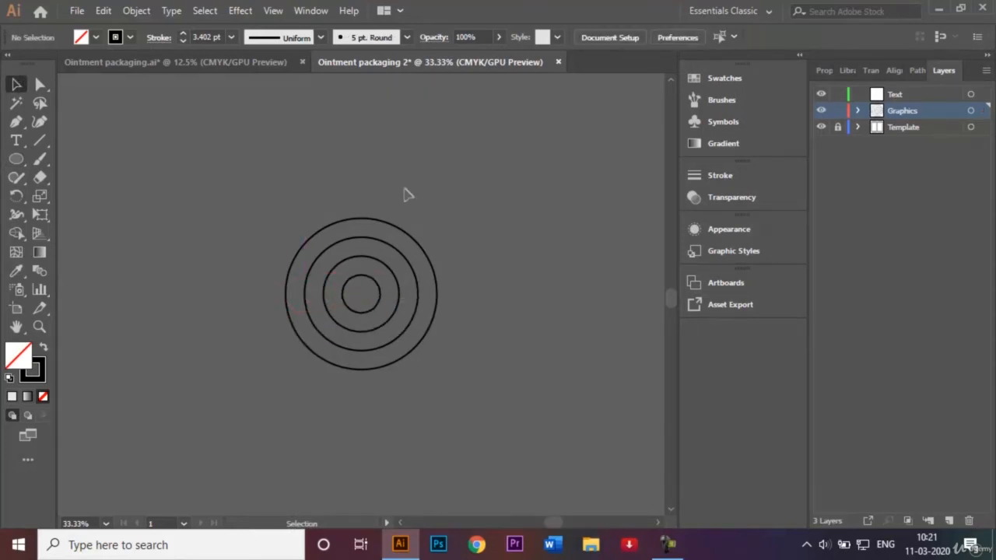
Duplicate the four concentric circles to the right until the copy's outer edge meets the original's innermost circle, and select both sets.
{"action": "key", "text": "ctrl+a"}
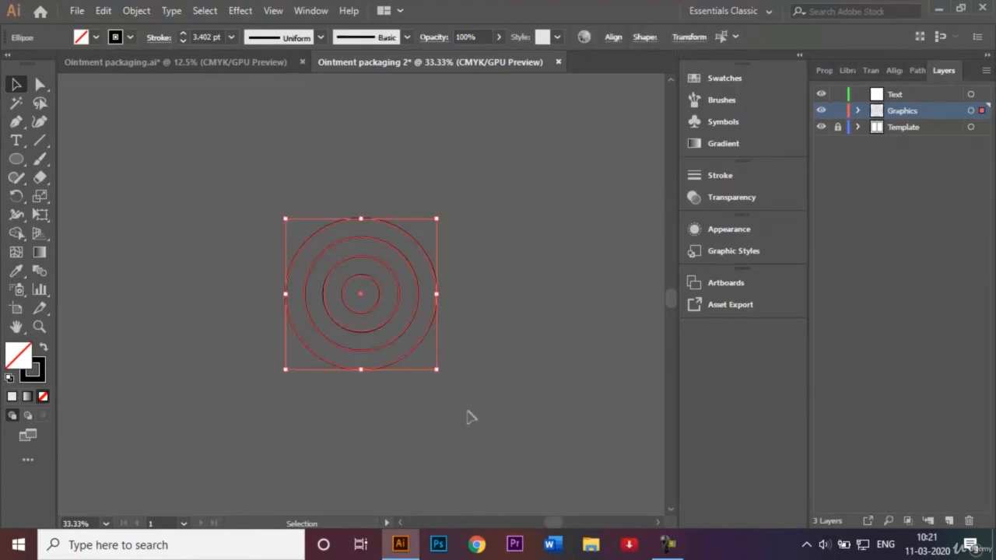
{"action": "key", "text": "ctrl"}
{"action": "key", "text": "ctrl"}
{"action": "key", "text": "ctrl"}
{"action": "key", "text": "shift+alt+Right"}
{"action": "key", "text": "shift+alt+Right"}
{"action": "key", "text": "shift+alt+Right"}
{"action": "key", "text": "shift+alt+Right"}
{"action": "key", "text": "shift+alt+Right"}
{"action": "key", "text": "shift+alt+Right"}
{"action": "key", "text": "shift+alt+Right"}
{"action": "key", "text": "shift+alt+Right"}
{"action": "key", "text": "shift+alt+Right"}
{"action": "key", "text": "shift+alt+Right"}
{"action": "key", "text": "shift+alt+Right"}
{"action": "key", "text": "shift+alt+Right"}
{"action": "key", "text": "shift+alt+Right"}
{"action": "key", "text": "shift+alt+Right"}
{"action": "key", "text": "shift+alt+Right"}
{"action": "key", "text": "shift+alt+Right"}
{"action": "key", "text": "shift+alt+Right"}
{"action": "key", "text": "shift+alt+Right"}
{"action": "key", "text": "shift+alt+Right"}
{"action": "key", "text": "shift+alt+Right"}
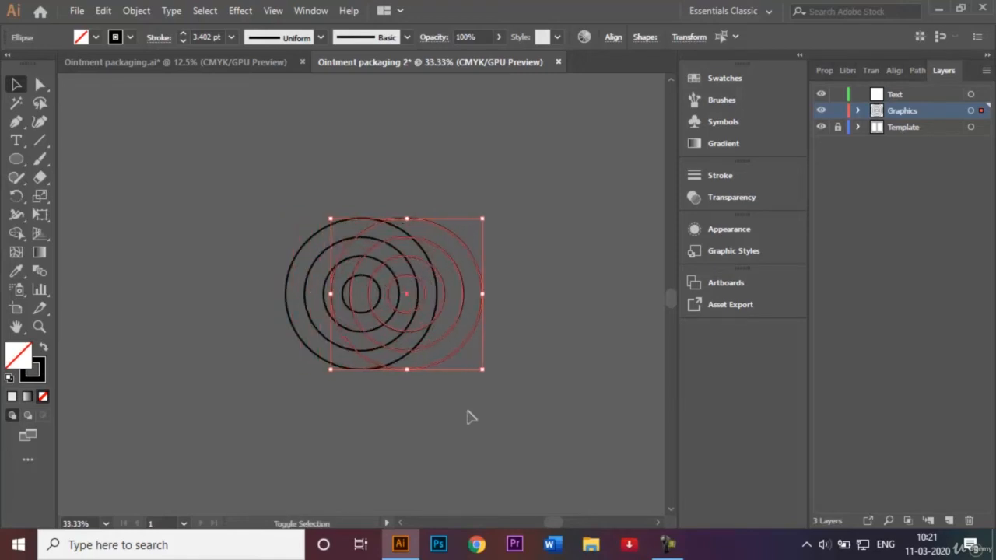
{"action": "key", "text": "shift+alt+Right"}
{"action": "key", "text": "shift+alt+Right"}
{"action": "key", "text": "shift+alt+Right"}
{"action": "key", "text": "shift+alt+Right"}
{"action": "key", "text": "shift+alt+Right"}
{"action": "key", "text": "shift+alt+Right"}
{"action": "key", "text": "shift+alt+Right"}
{"action": "key", "text": "shift+alt+Right"}
{"action": "key", "text": "shift+alt+Right"}
{"action": "key", "text": "shift+alt+Right"}
{"action": "key", "text": "shift+alt+Right"}
{"action": "key", "text": "shift+alt+Right"}
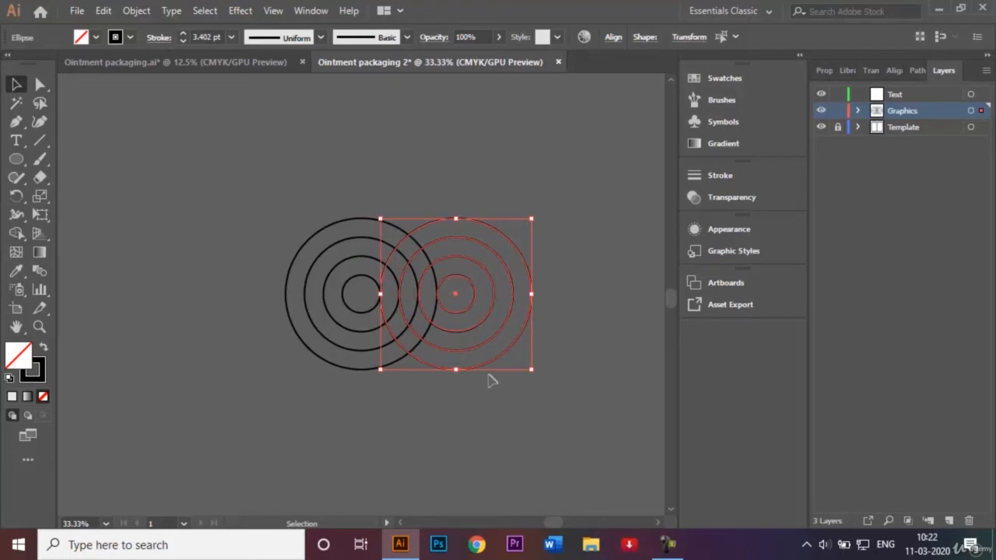
{"action": "left_click", "coordinate": [591, 242]}
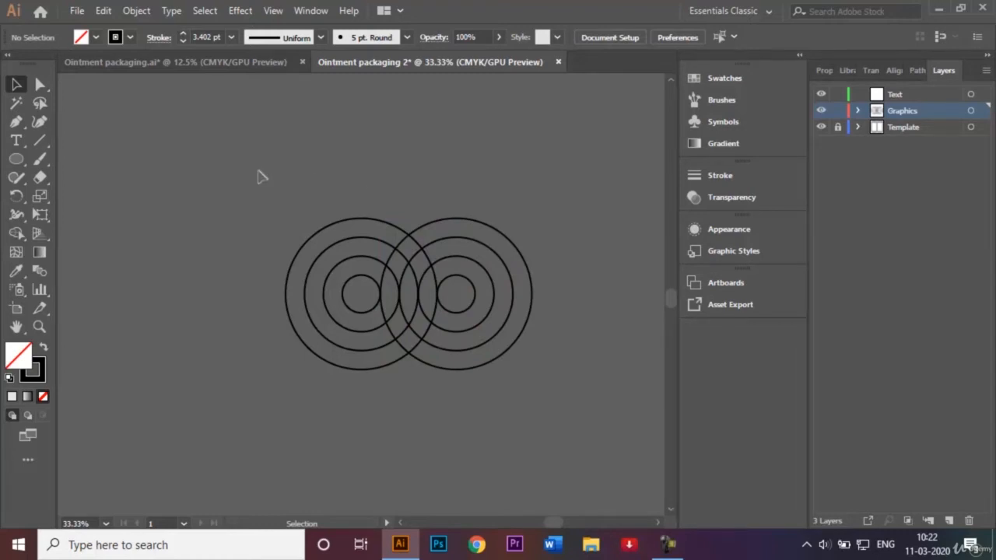
{"action": "key", "text": "ctrl+a"}
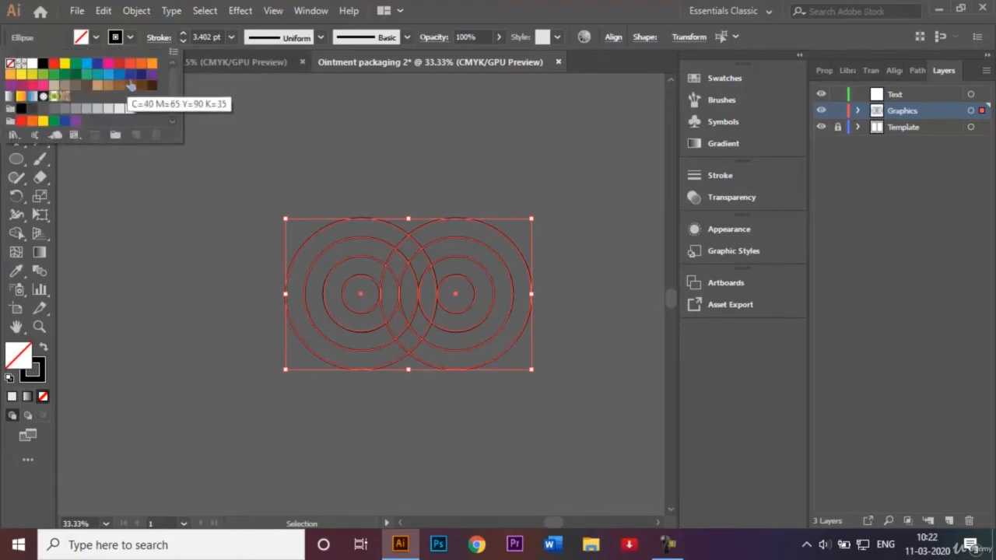
{"action": "left_click", "coordinate": [118, 67]}
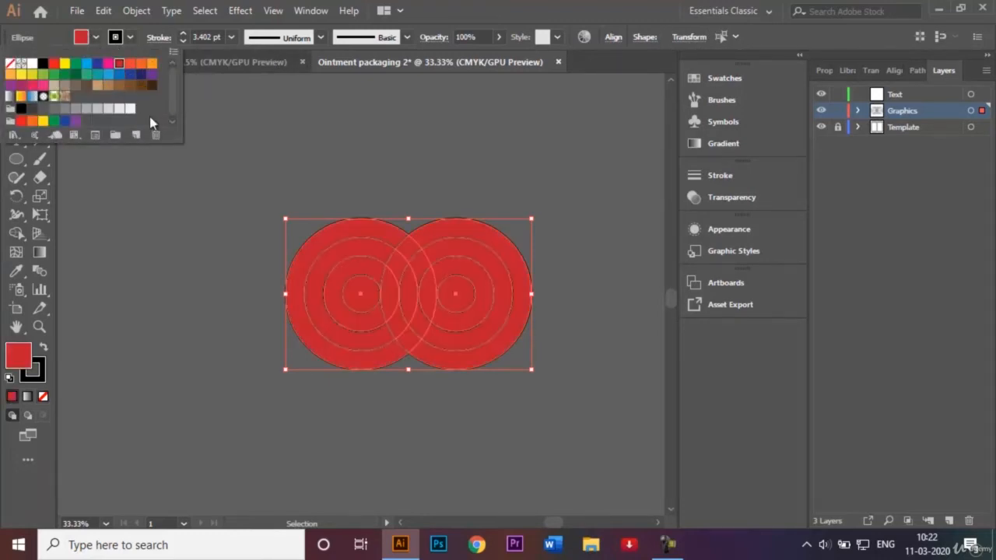
{"action": "left_click", "coordinate": [178, 164]}
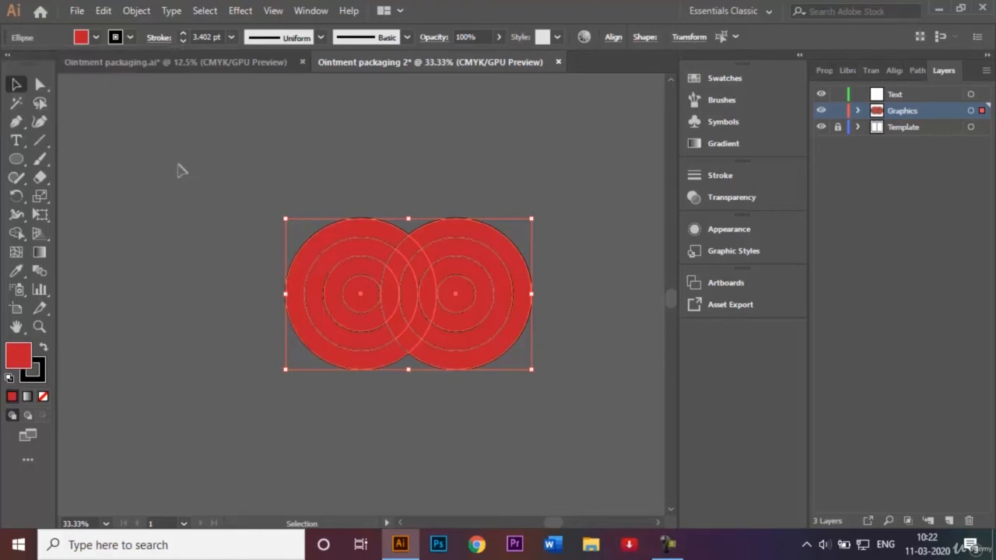
{"action": "key", "text": "ctrl+z"}
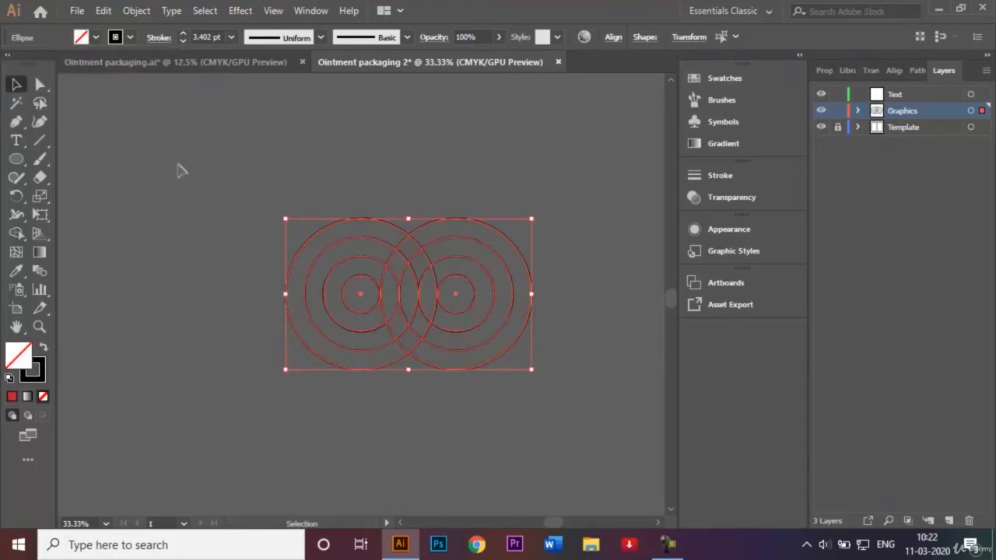
With Shape Builder, merge the left set's outer ring and the right set's second-largest ring in red, C=15 M=100 Y=90 K=10.
{"action": "left_click", "coordinate": [24, 235]}
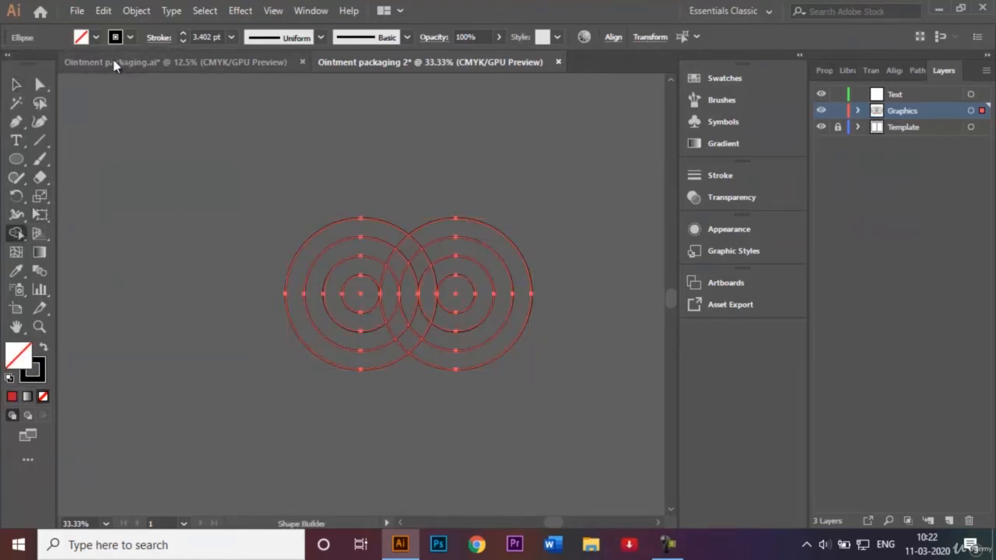
{"action": "left_click", "coordinate": [96, 37]}
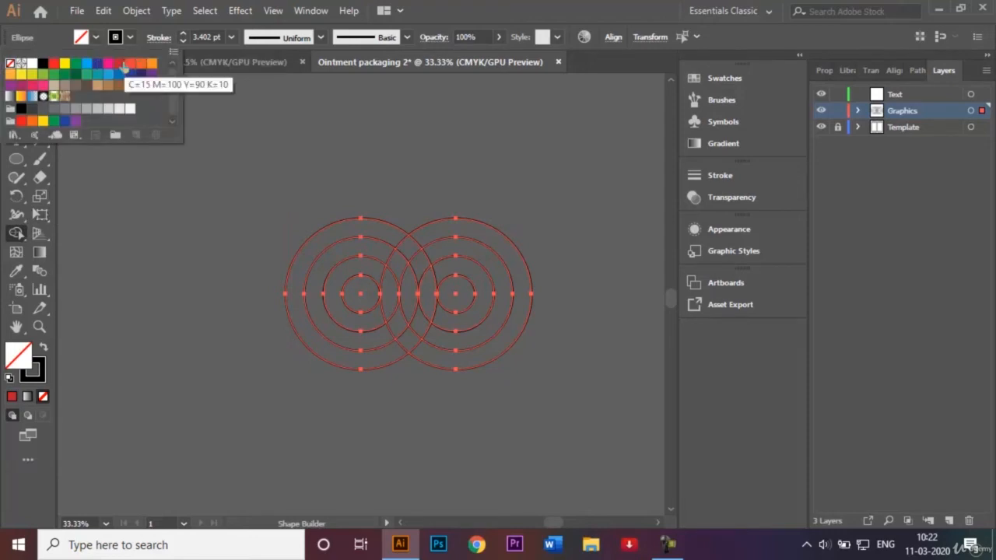
{"action": "left_click", "coordinate": [122, 64]}
{"action": "left_click", "coordinate": [217, 206]}
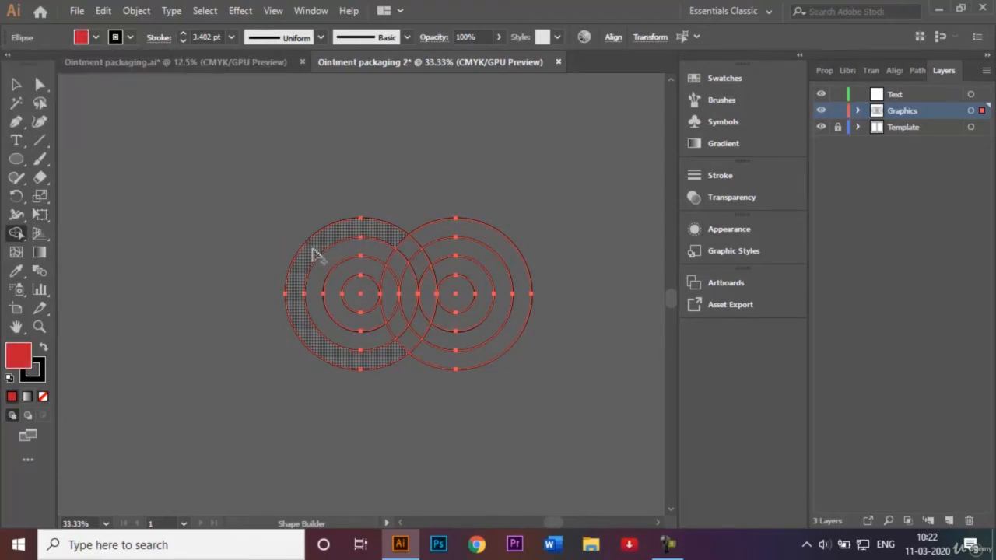
{"action": "left_click", "coordinate": [336, 246]}
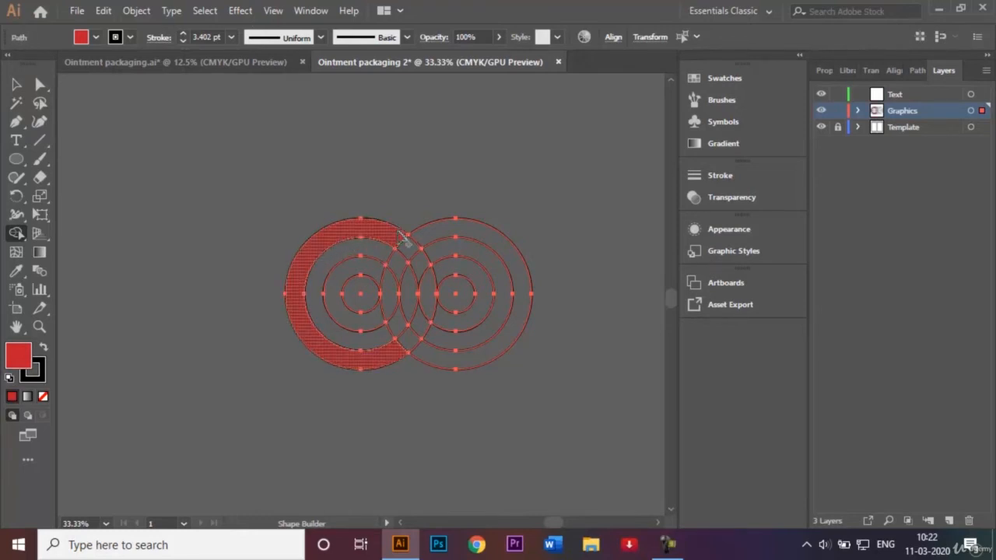
{"action": "left_click_drag", "start_coordinate": [423, 259], "coordinate": [423, 258]}
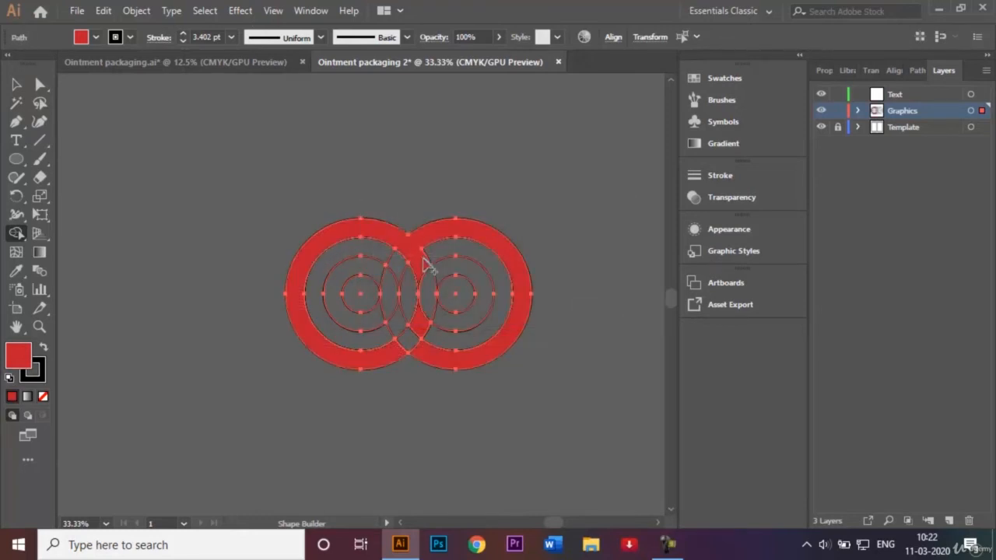
{"action": "key", "text": "ctrl+z"}
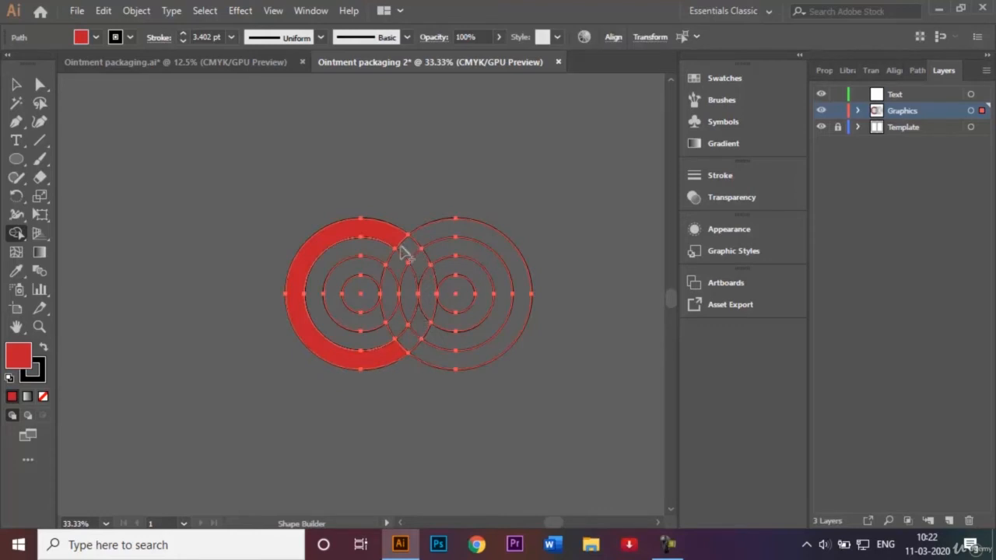
{"action": "mouse_move", "coordinate": [403, 233]}
{"action": "left_mouse_down"}
{"action": "mouse_move", "coordinate": [424, 277]}
{"action": "mouse_move", "coordinate": [425, 336]}
{"action": "mouse_move", "coordinate": [448, 343]}
{"action": "left_mouse_up"}
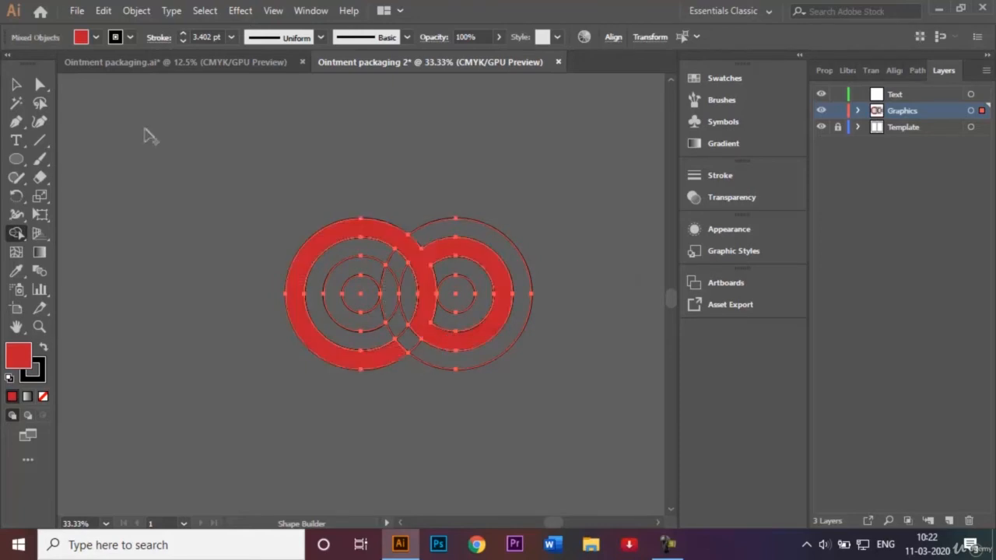
Merge the left set's second-largest ring and the right set's outer ring with Shape Builder in a lighter orange-red fill.
{"action": "left_click", "coordinate": [96, 38]}
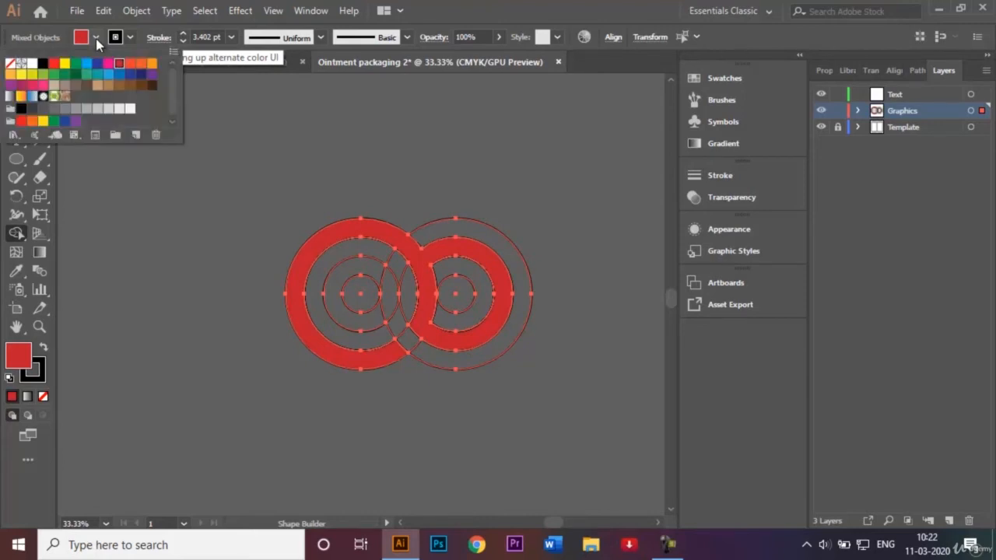
{"action": "left_click", "coordinate": [130, 66]}
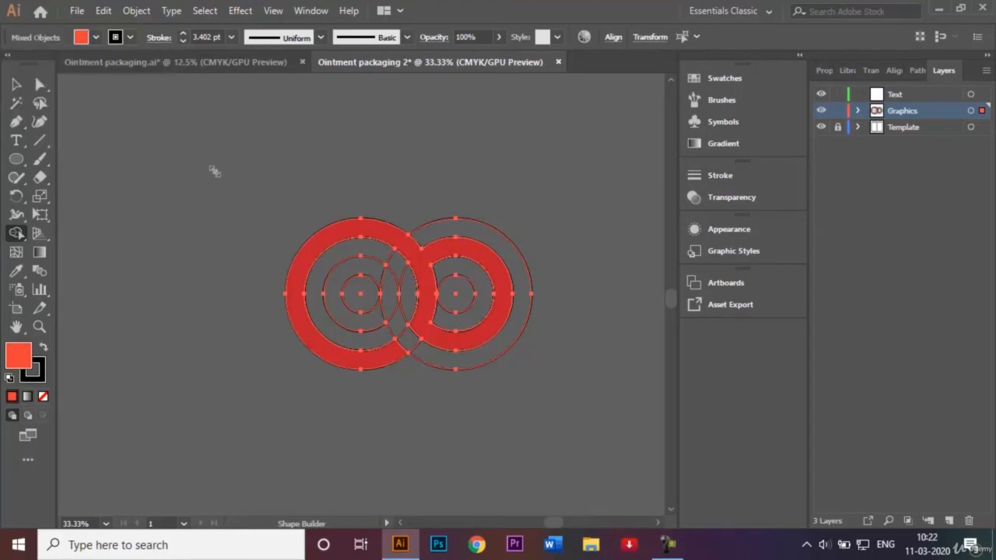
{"action": "right_click", "coordinate": [226, 278]}
{"action": "left_click", "coordinate": [196, 231]}
{"action": "mouse_move", "coordinate": [361, 257]}
{"action": "left_mouse_down"}
{"action": "mouse_move", "coordinate": [400, 262]}
{"action": "mouse_move", "coordinate": [412, 338]}
{"action": "mouse_move", "coordinate": [444, 358]}
{"action": "left_mouse_up"}
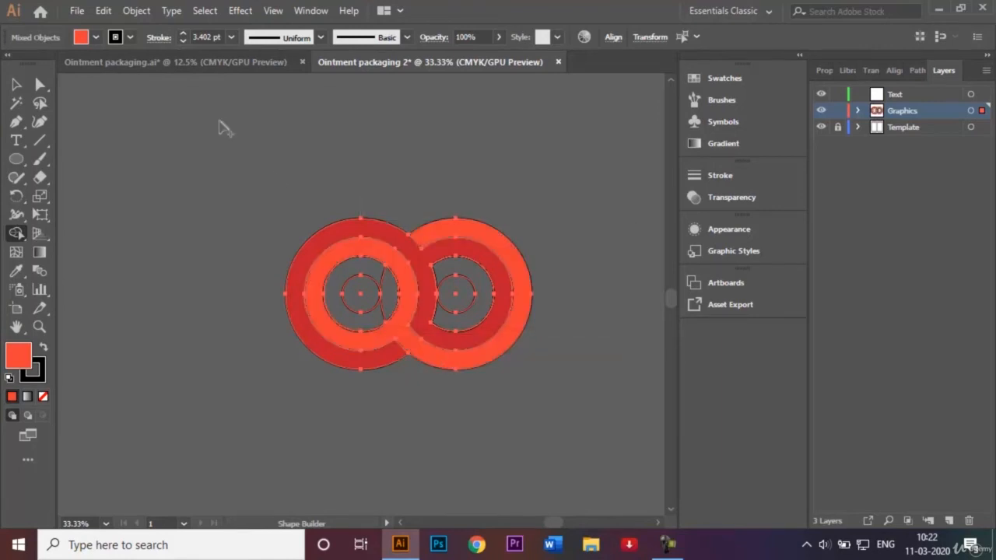
Merge the ring around the innermost circle of each set with Shape Builder in an orange fill.
{"action": "left_click", "coordinate": [95, 37]}
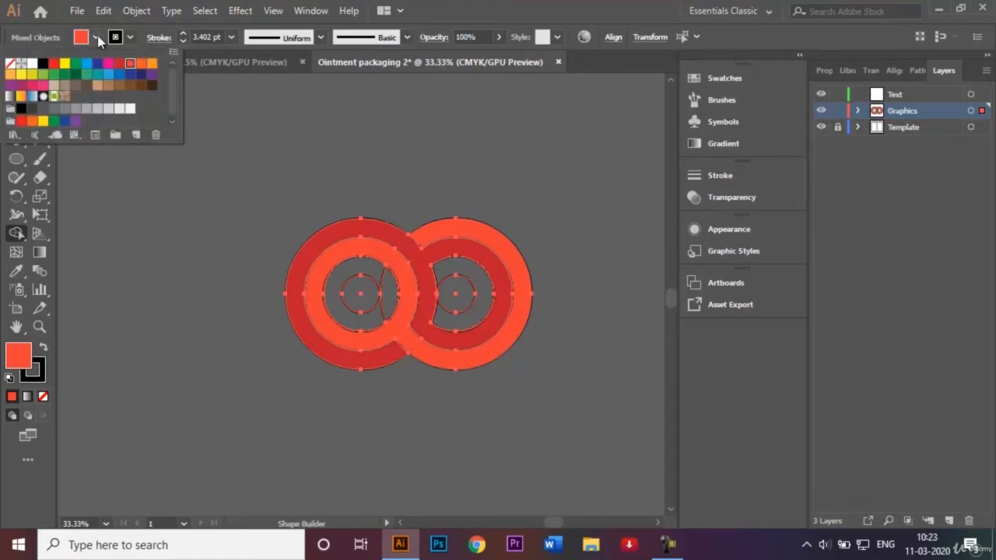
{"action": "left_click", "coordinate": [150, 66]}
{"action": "mouse_move", "coordinate": [363, 256]}
{"action": "left_mouse_down"}
{"action": "mouse_move", "coordinate": [356, 278]}
{"action": "mouse_move", "coordinate": [372, 311]}
{"action": "mouse_move", "coordinate": [395, 291]}
{"action": "left_mouse_up"}
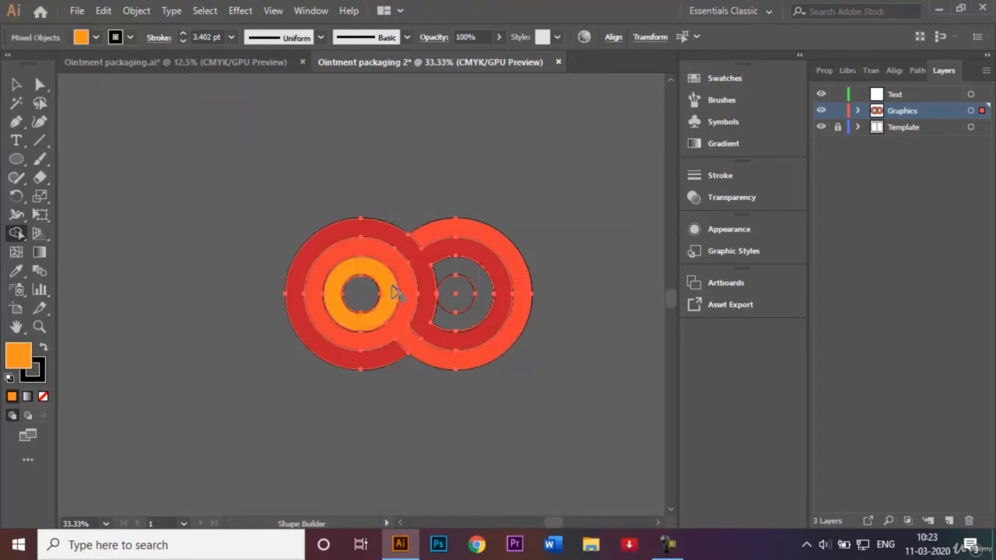
{"action": "left_click", "coordinate": [472, 274]}
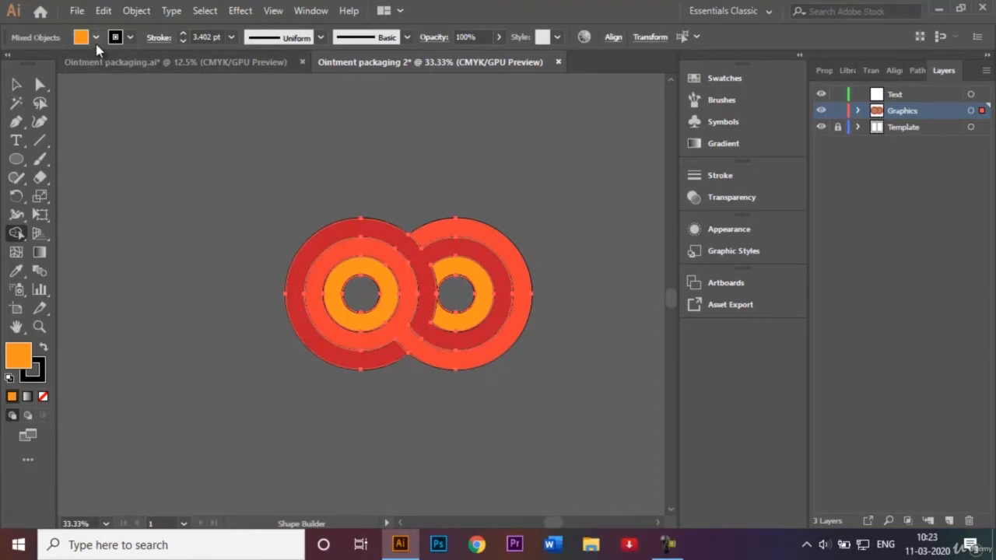
Fill the innermost circle of both sets with light orange using Shape Builder.
{"action": "left_click", "coordinate": [95, 36]}
{"action": "left_click", "coordinate": [14, 77]}
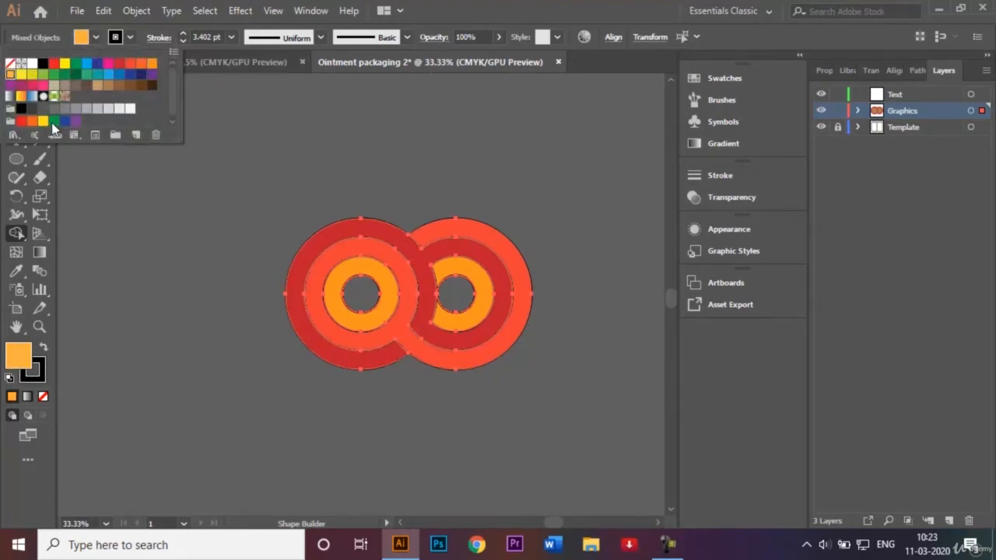
{"action": "left_click", "coordinate": [363, 291]}
{"action": "left_click", "coordinate": [460, 301]}
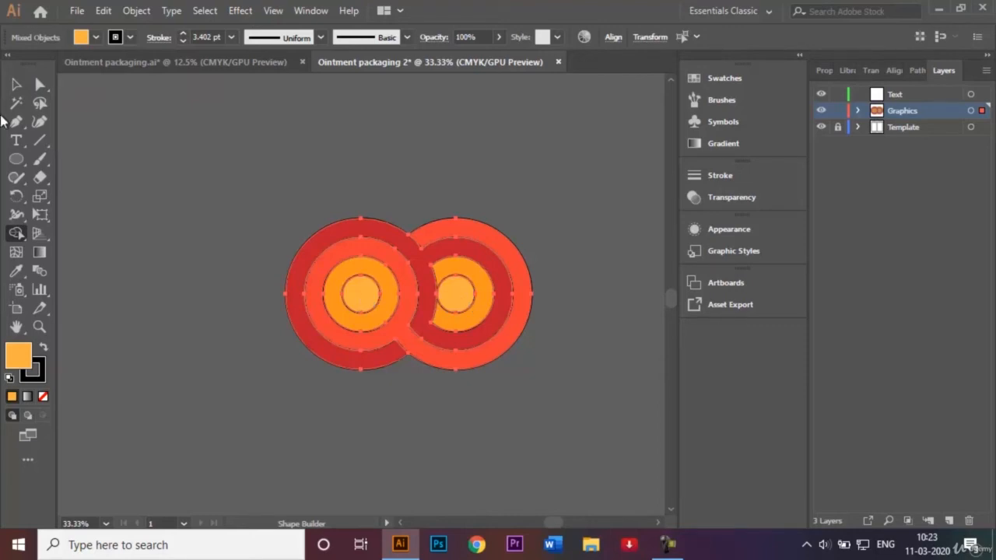
{"action": "right_click", "coordinate": [165, 134]}
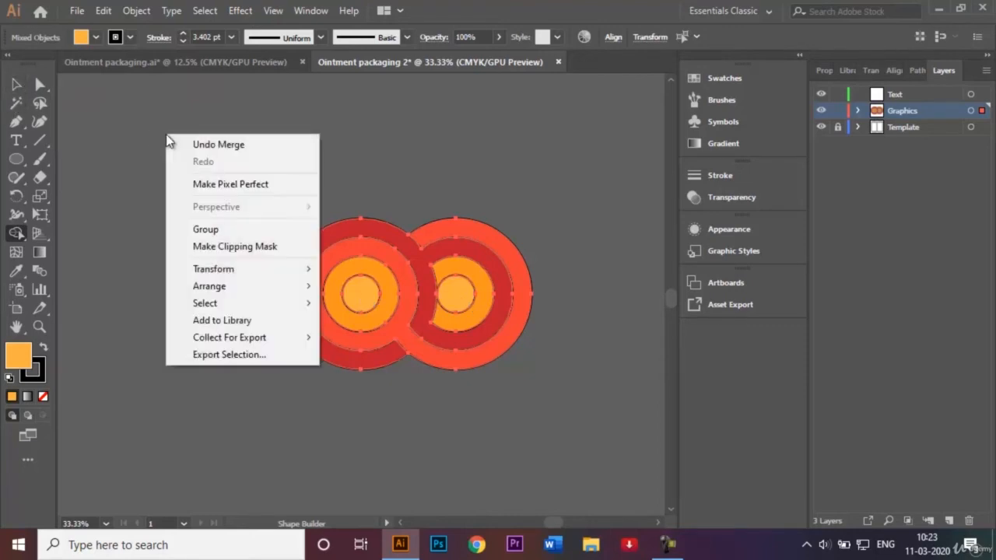
{"action": "key", "text": "Escape"}
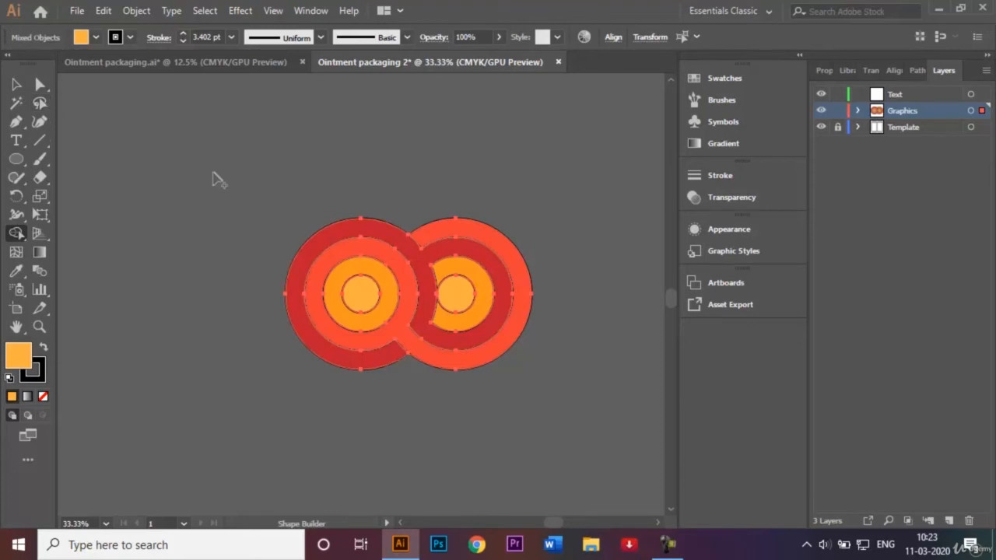
Remove the stroke from all shapes of the interlocking circle graphic, leaving only the fills.
{"action": "key", "text": "v"}
{"action": "key", "text": "ctrl+a"}
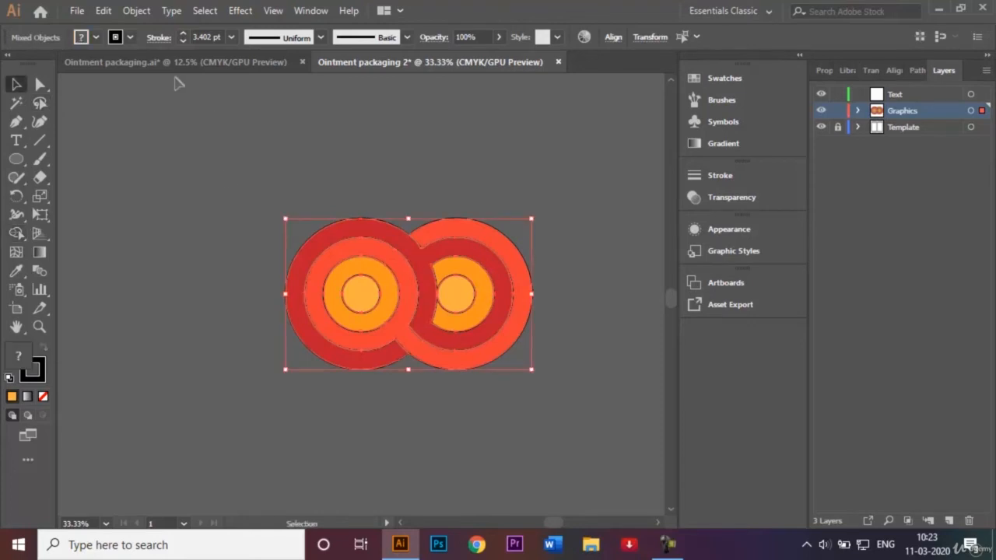
{"action": "left_click", "coordinate": [131, 38]}
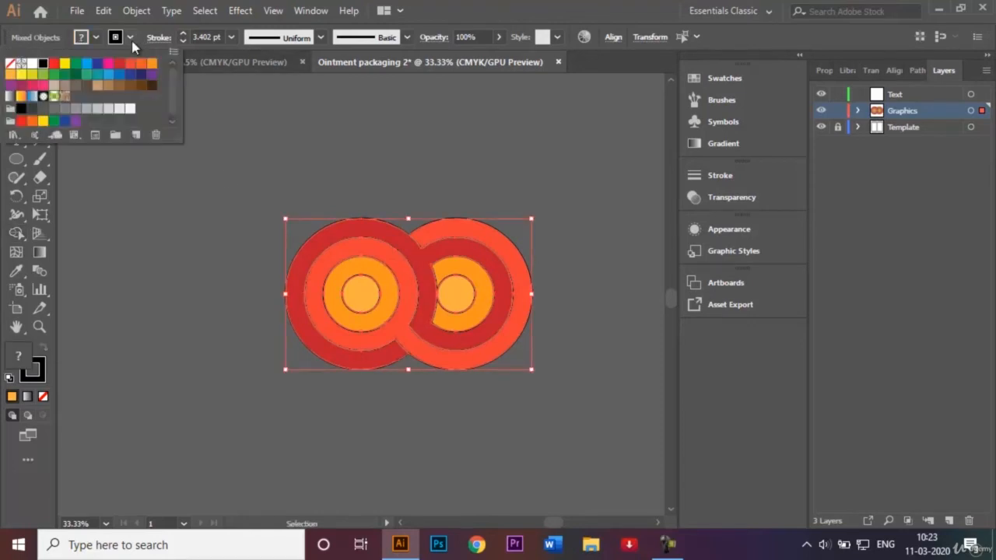
{"action": "left_click", "coordinate": [10, 68]}
{"action": "left_click", "coordinate": [377, 189]}
{"action": "left_click", "coordinate": [514, 176]}
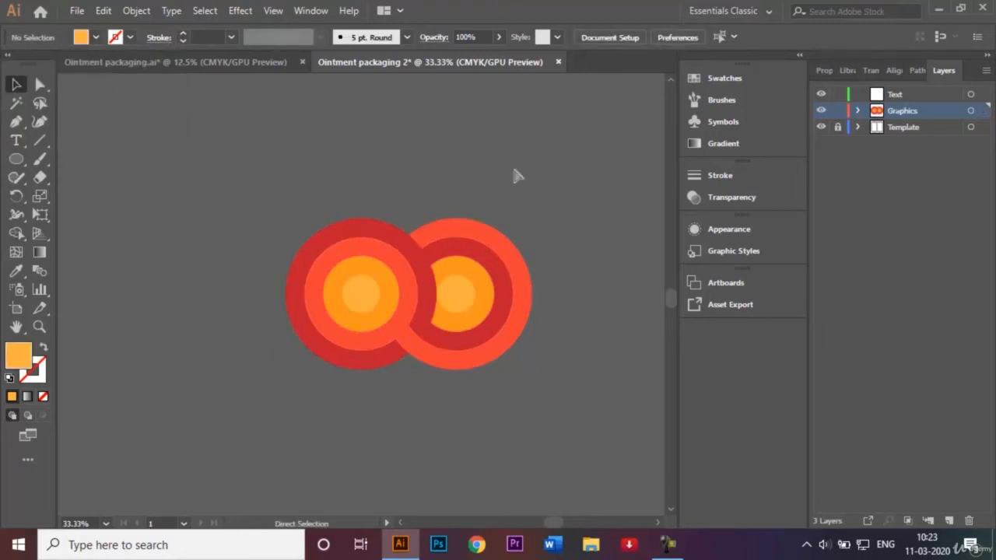
Move the whole circle graphic onto the template's right main panel, just below its upper fold line.
{"action": "key", "text": "ctrl+minus"}
{"action": "key", "text": "ctrl+minus"}
{"action": "key", "text": "ctrl+minus"}
{"action": "key", "text": "ctrl+minus"}
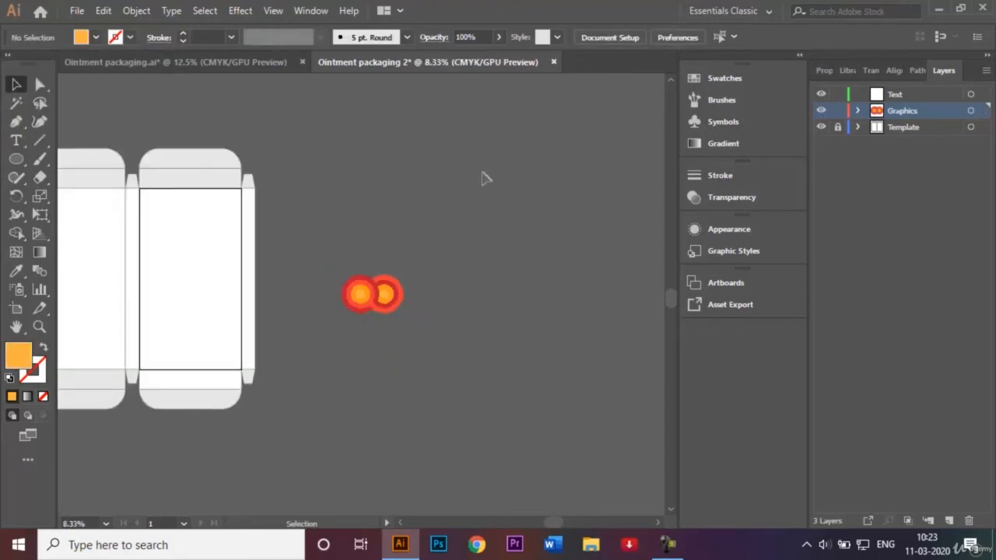
{"action": "left_click", "coordinate": [386, 304]}
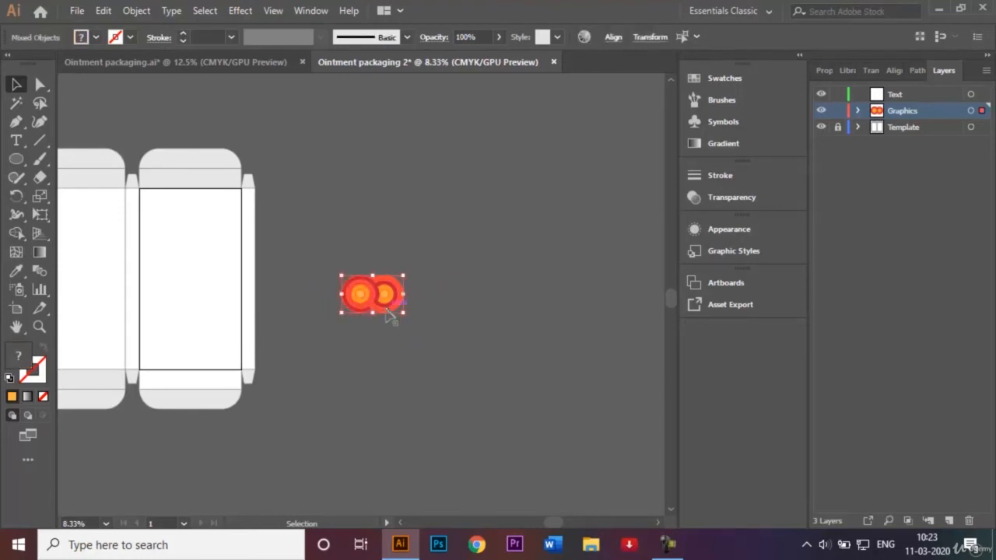
{"action": "left_click_drag", "start_coordinate": [381, 302], "coordinate": [179, 216]}
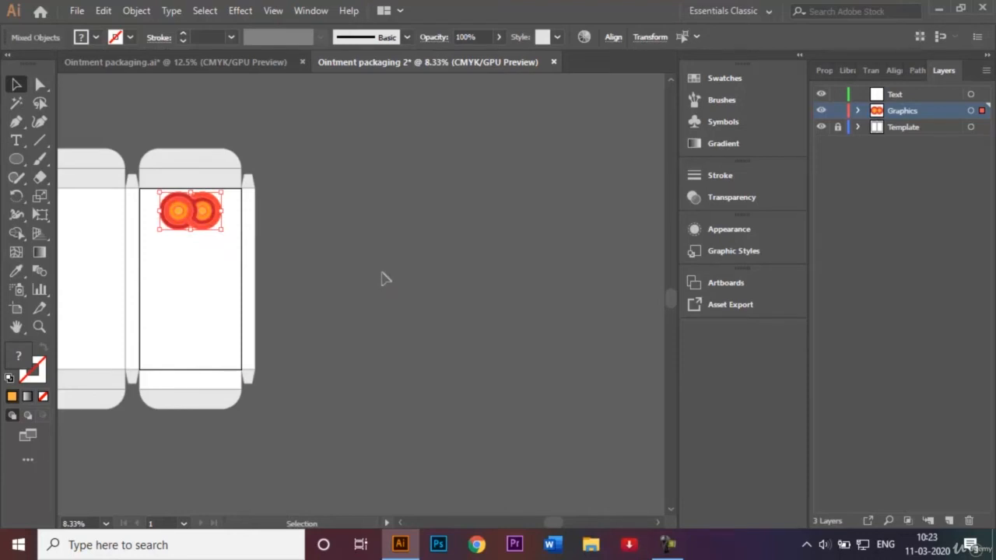
Scale the whole circle graphic down proportionally to a little over a third of the panel's width.
{"action": "key", "text": "ctrl+plus"}
{"action": "key", "text": "ctrl+plus"}
{"action": "key", "text": "ctrl+plus"}
{"action": "key", "text": "ctrl+plus"}
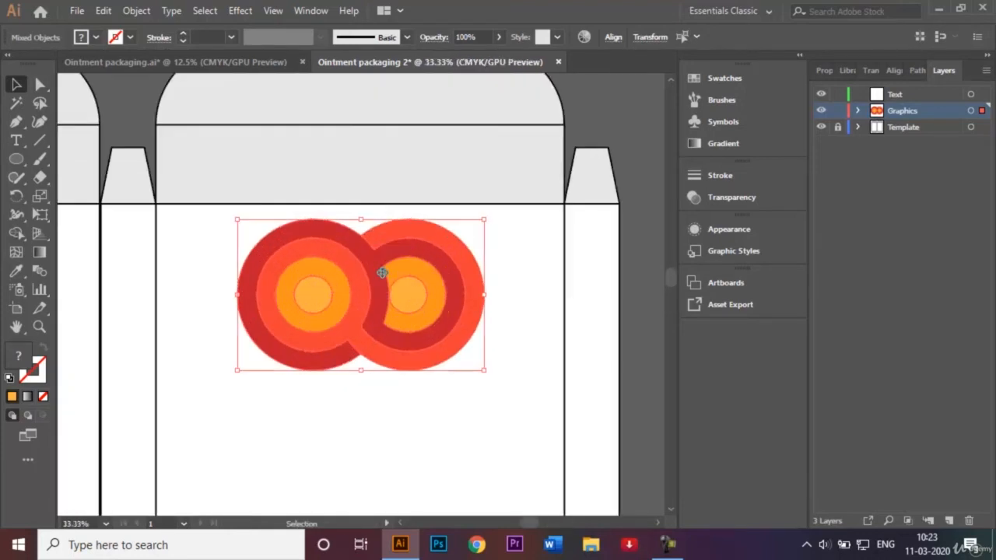
{"action": "right_click", "coordinate": [481, 371]}
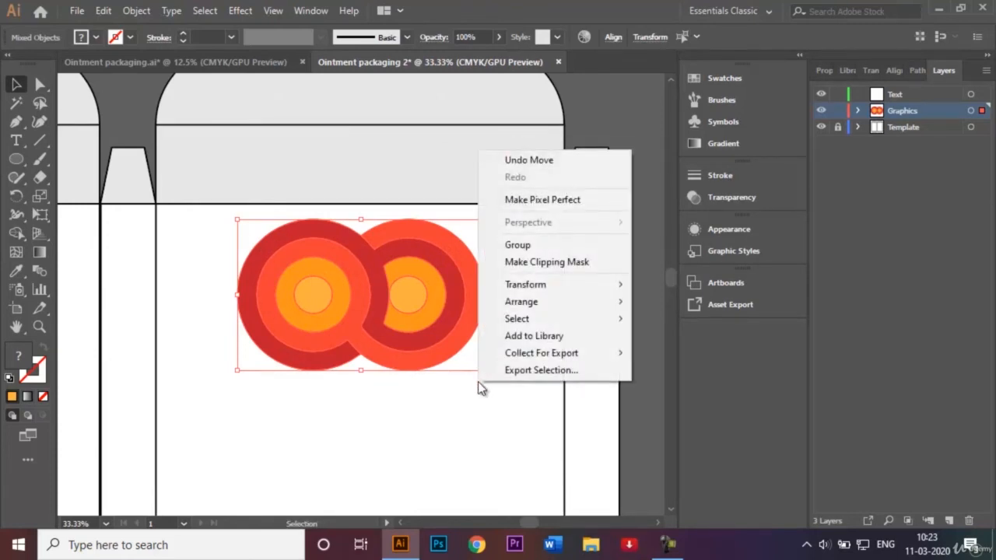
{"action": "left_click", "coordinate": [471, 387]}
{"action": "left_click", "coordinate": [392, 279]}
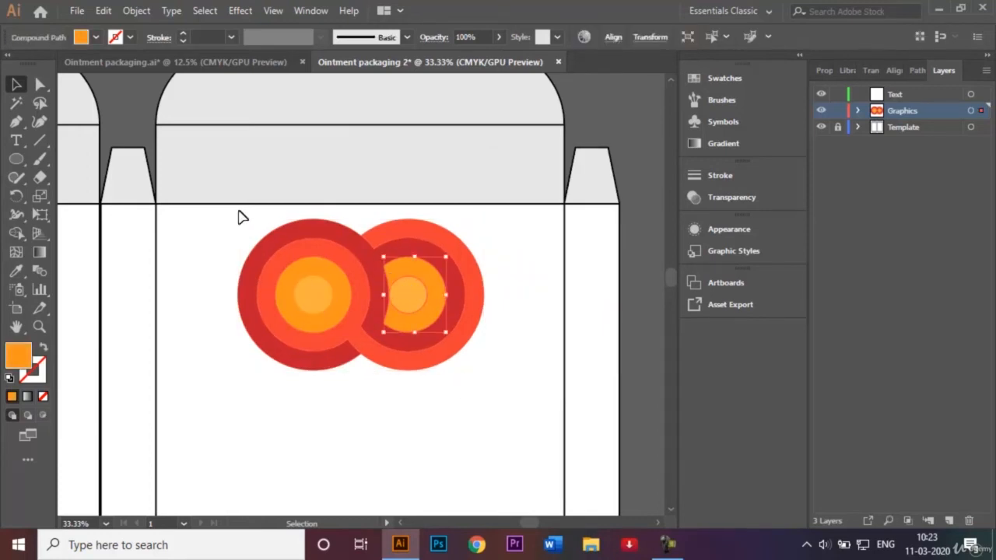
{"action": "left_click_drag", "start_coordinate": [240, 217], "coordinate": [483, 398]}
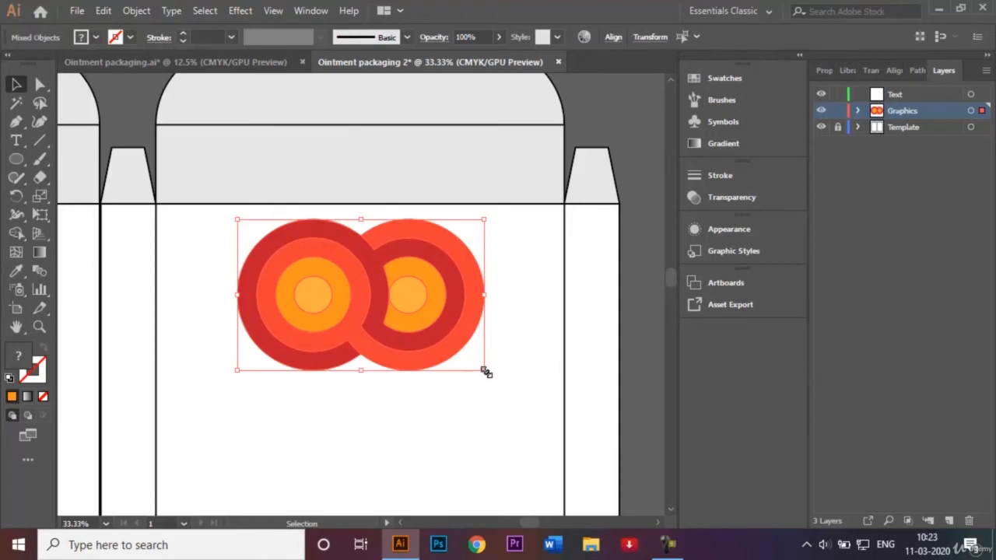
{"action": "left_click_drag", "start_coordinate": [484, 370], "coordinate": [389, 316]}
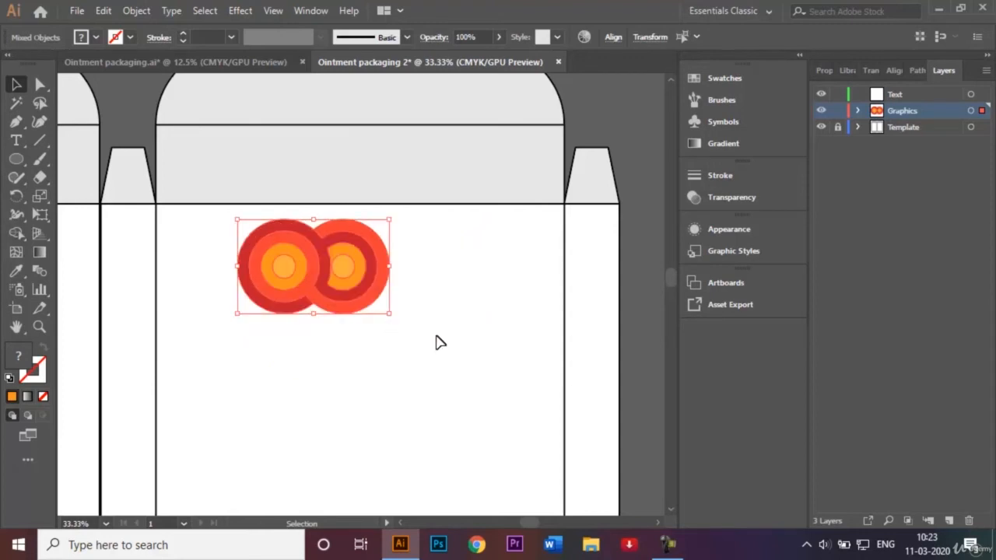
Nudge the circle graphic sideways until it sits roughly centred across the right main panel.
{"action": "key", "text": "shift+Right"}
{"action": "key", "text": "shift+Right"}
{"action": "key", "text": "shift+Right"}
{"action": "key", "text": "shift+Right"}
{"action": "key", "text": "shift+Right"}
{"action": "key", "text": "shift+Right"}
{"action": "key", "text": "shift+Right"}
{"action": "key", "text": "shift+Right"}
{"action": "key", "text": "shift+Right"}
{"action": "key", "text": "shift+Right"}
{"action": "key", "text": "shift+Right"}
{"action": "key", "text": "shift+Right"}
{"action": "key", "text": "shift+Right"}
{"action": "key", "text": "shift+Right"}
{"action": "key", "text": "shift+Right"}
{"action": "key", "text": "shift+Right"}
{"action": "key", "text": "shift+Right"}
{"action": "key", "text": "shift+Right"}
{"action": "key", "text": "shift+Right"}
{"action": "key", "text": "shift+Right"}
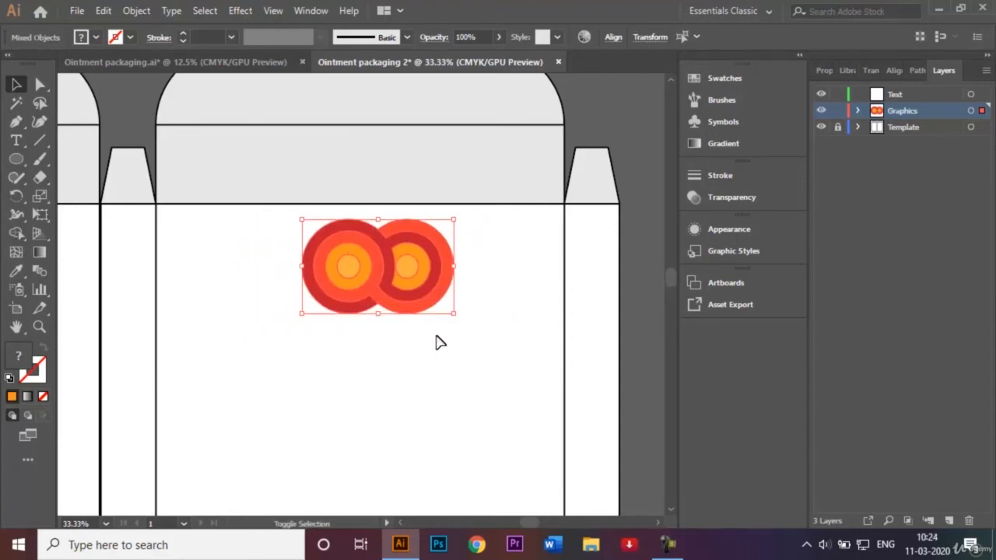
{"action": "key", "text": "shift+Left"}
{"action": "key", "text": "shift+Left"}
{"action": "key", "text": "shift+Left"}
{"action": "key", "text": "shift+Left"}
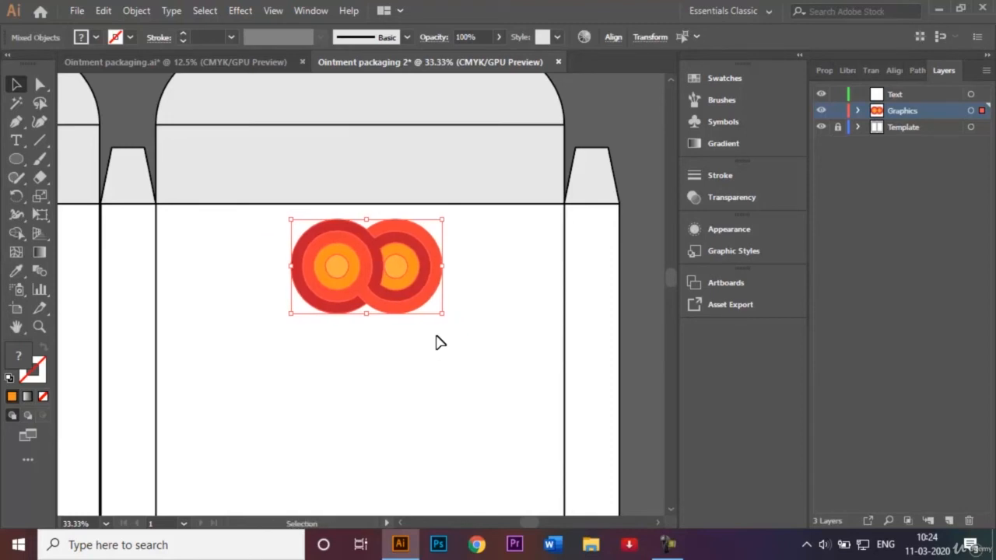
{"action": "key", "text": "ctrl+minus"}
{"action": "key", "text": "ctrl+minus"}
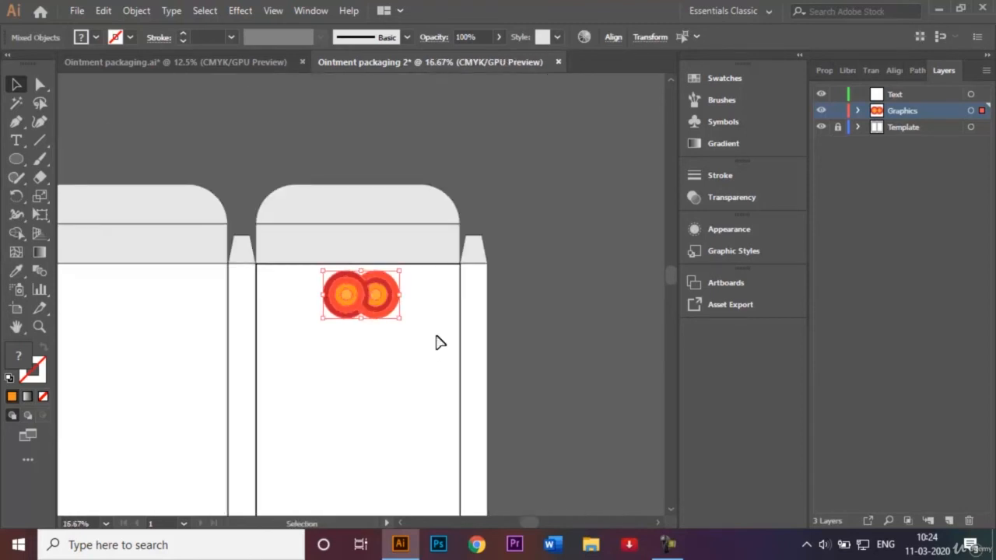
{"action": "left_click", "coordinate": [400, 524]}
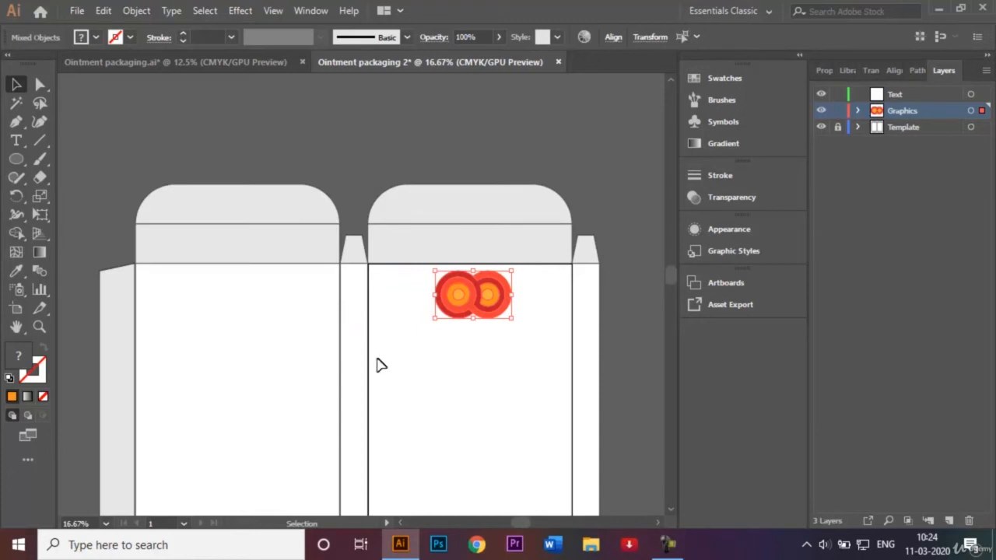
{"action": "left_click", "coordinate": [475, 423]}
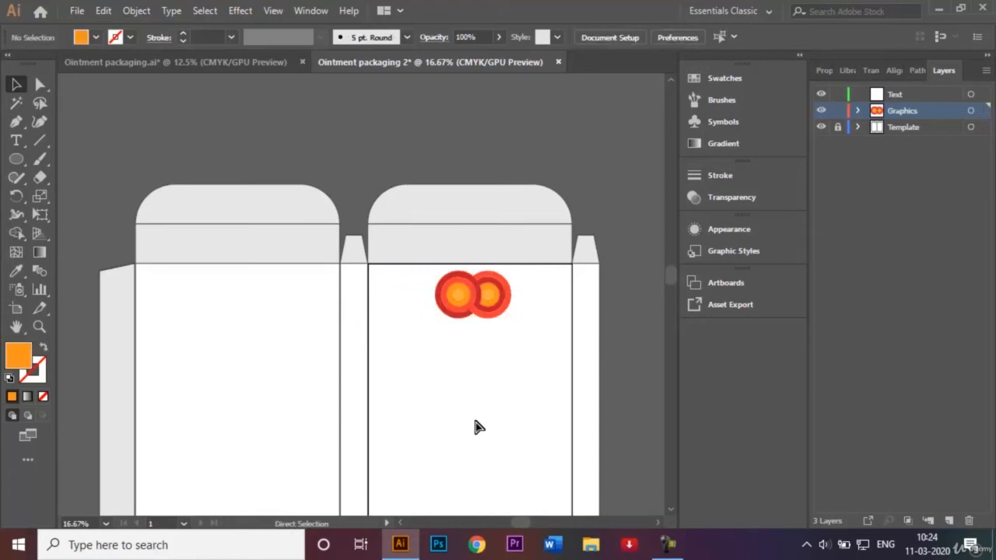
{"action": "key", "text": "ctrl+v"}
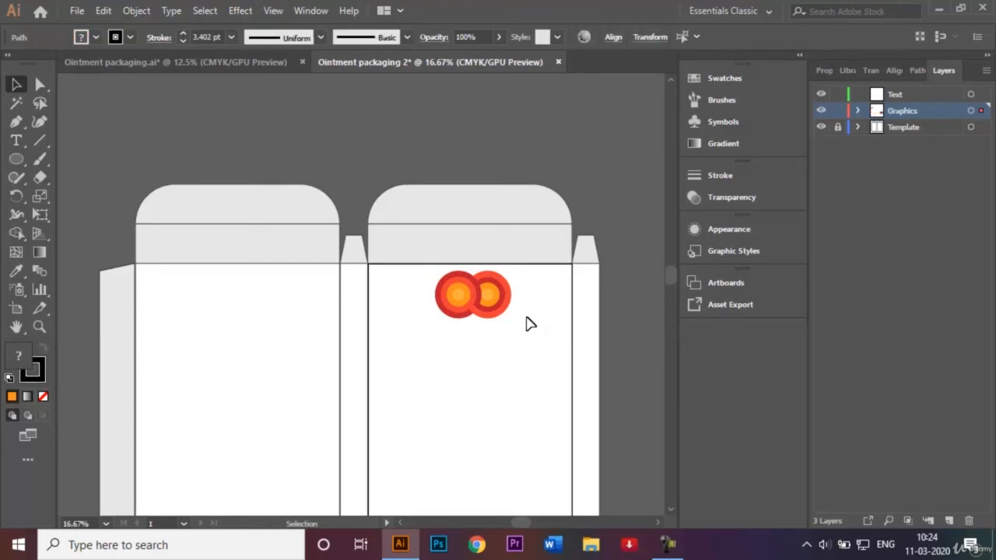
{"action": "left_click_drag", "start_coordinate": [526, 317], "coordinate": [420, 276]}
{"action": "key", "text": "shift+Left"}
{"action": "key", "text": "shift+Left"}
{"action": "key", "text": "shift+Left"}
{"action": "key", "text": "shift+Left"}
{"action": "key", "text": "shift+Left"}
{"action": "key", "text": "shift+Left"}
{"action": "key", "text": "shift+Left"}
{"action": "key", "text": "shift+Left"}
{"action": "key", "text": "shift+Left"}
{"action": "key", "text": "shift+Left"}
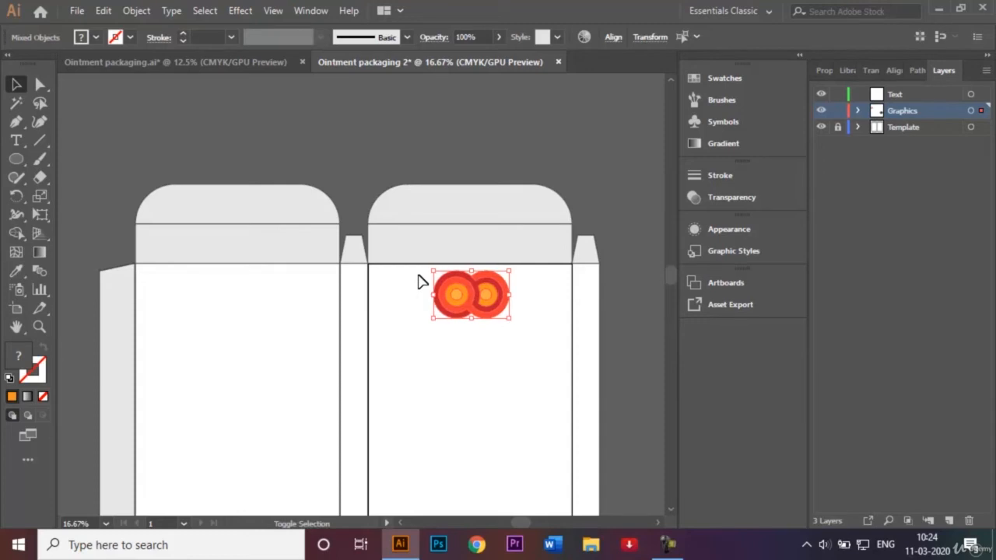
{"action": "key", "text": "shift+Right"}
{"action": "key", "text": "shift+Right"}
{"action": "key", "text": "shift+Right"}
{"action": "key", "text": "shift+Right"}
{"action": "key", "text": "shift+Right"}
{"action": "key", "text": "shift+Right"}
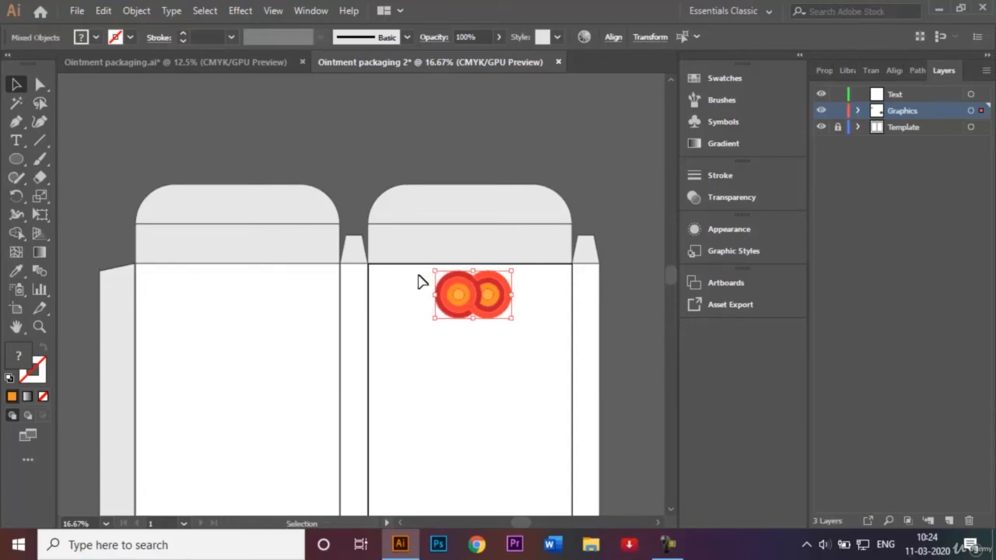
Duplicate the circle graphic in place and shift the copy horizontally to the centre of the left main panel.
{"action": "key", "text": "ctrl"}
{"action": "key", "text": "ctrl"}
{"action": "key", "text": "shift+Left"}
{"action": "key", "text": "shift+Left"}
{"action": "key", "text": "shift+Left"}
{"action": "key", "text": "shift+Left"}
{"action": "key", "text": "shift+Left"}
{"action": "key", "text": "shift+Left"}
{"action": "key", "text": "shift+Left"}
{"action": "key", "text": "shift+Left"}
{"action": "key", "text": "shift+Left"}
{"action": "key", "text": "shift+Left"}
{"action": "key", "text": "shift+Left"}
{"action": "key", "text": "shift+Left"}
{"action": "key", "text": "shift+Left"}
{"action": "key", "text": "shift+Left"}
{"action": "key", "text": "shift+Left"}
{"action": "key", "text": "shift+Left"}
{"action": "key", "text": "shift+Left"}
{"action": "key", "text": "shift+Left"}
{"action": "key", "text": "shift+Left"}
{"action": "key", "text": "shift+Left"}
{"action": "key", "text": "shift+Left"}
{"action": "key", "text": "shift+Left"}
{"action": "key", "text": "shift+Left"}
{"action": "key", "text": "shift+Left"}
{"action": "key", "text": "shift+Left"}
{"action": "key", "text": "shift+Left"}
{"action": "key", "text": "shift+Left"}
{"action": "key", "text": "shift+Left"}
{"action": "key", "text": "shift+Left"}
{"action": "key", "text": "shift+Left"}
{"action": "key", "text": "shift+Left"}
{"action": "key", "text": "shift+Left"}
{"action": "key", "text": "shift+Left"}
{"action": "key", "text": "shift+Left"}
{"action": "key", "text": "shift+Left"}
{"action": "key", "text": "shift+Left"}
{"action": "key", "text": "shift+Left"}
{"action": "key", "text": "shift+Left"}
{"action": "key", "text": "shift+Left"}
{"action": "key", "text": "shift+Left"}
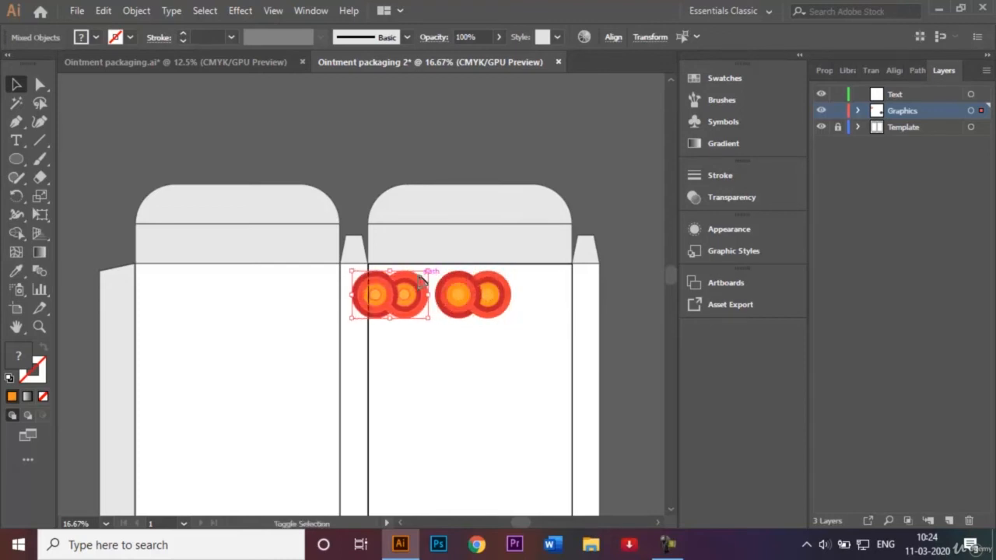
{"action": "key", "text": "shift+Left"}
{"action": "key", "text": "shift+Left"}
{"action": "key", "text": "shift+Left"}
{"action": "key", "text": "shift+Left"}
{"action": "key", "text": "shift+Left"}
{"action": "key", "text": "shift+Left"}
{"action": "key", "text": "shift+Left"}
{"action": "key", "text": "shift+Left"}
{"action": "key", "text": "shift+Left"}
{"action": "key", "text": "shift+Left"}
{"action": "key", "text": "shift+Left"}
{"action": "key", "text": "shift+Left"}
{"action": "key", "text": "shift+Left"}
{"action": "key", "text": "shift+Left"}
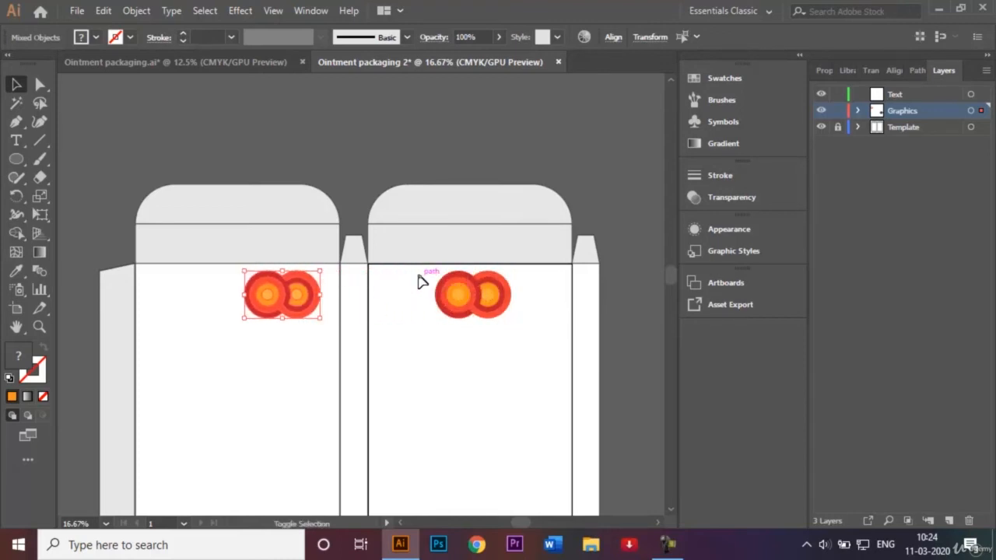
{"action": "key", "text": "shift+Left"}
{"action": "key", "text": "shift+Left"}
{"action": "key", "text": "shift+Left"}
{"action": "key", "text": "shift+Left"}
{"action": "key", "text": "shift+Left"}
{"action": "key", "text": "shift+Left"}
{"action": "key", "text": "shift+Left"}
{"action": "key", "text": "shift+Left"}
{"action": "key", "text": "shift+Left"}
{"action": "key", "text": "shift+Left"}
{"action": "key", "text": "shift+Left"}
{"action": "key", "text": "shift+Left"}
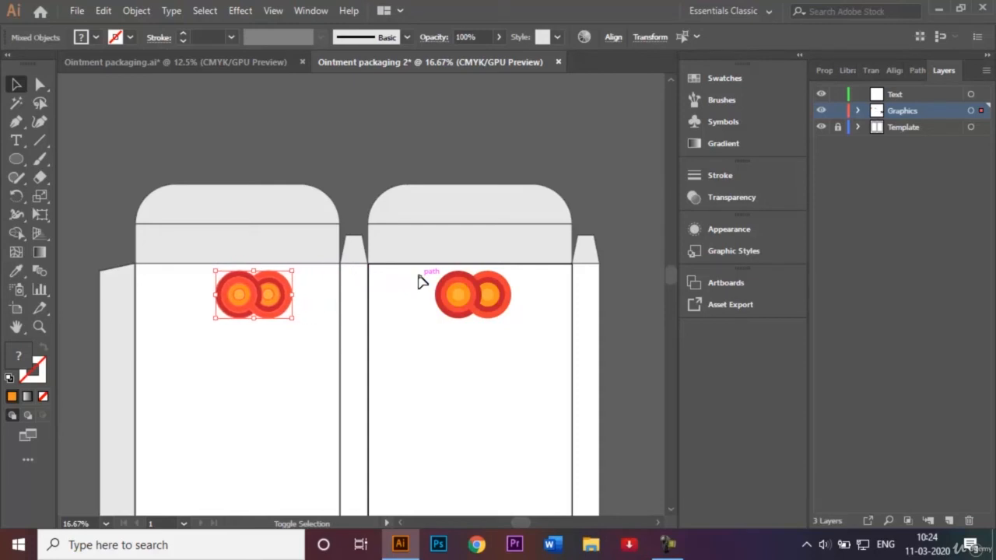
{"action": "key", "text": "shift+Left"}
{"action": "key", "text": "shift+Left"}
{"action": "key", "text": "shift+Left"}
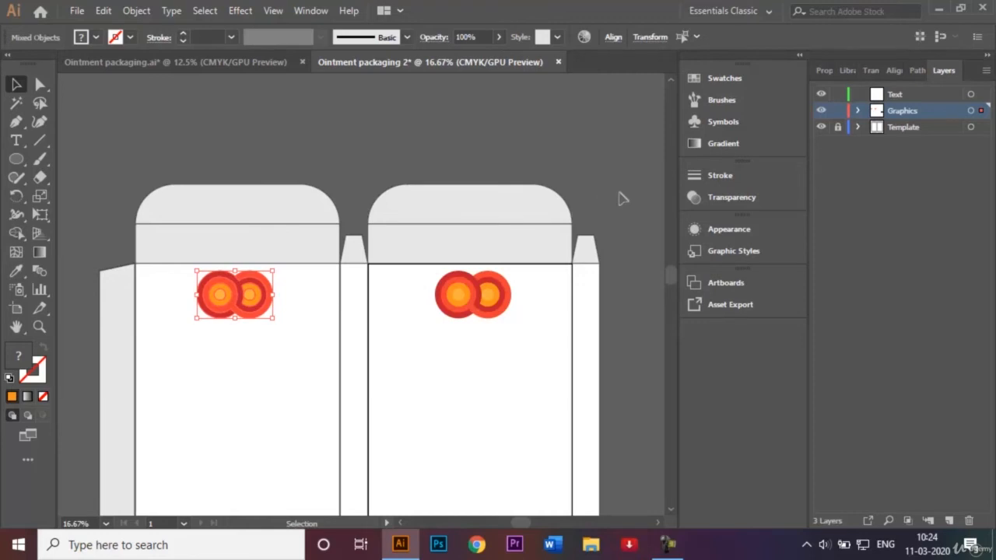
Examine the finished Rose Balm carton in Ointment packaging.ai as the layout reference for the new box.
{"action": "left_click", "coordinate": [666, 420]}
{"action": "scroll", "coordinate": [671, 506], "scroll_direction": "down", "scroll_amount": 4}
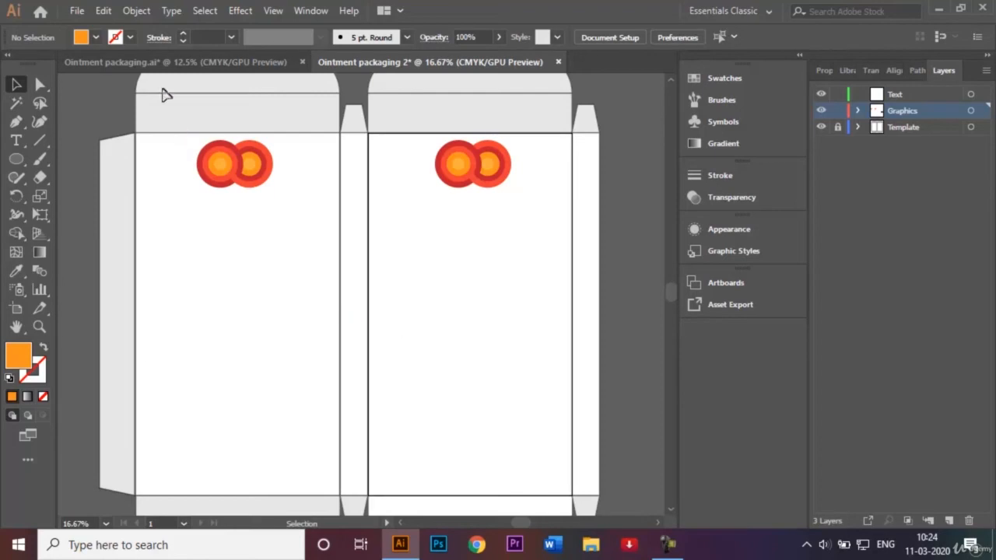
{"action": "left_click", "coordinate": [143, 63]}
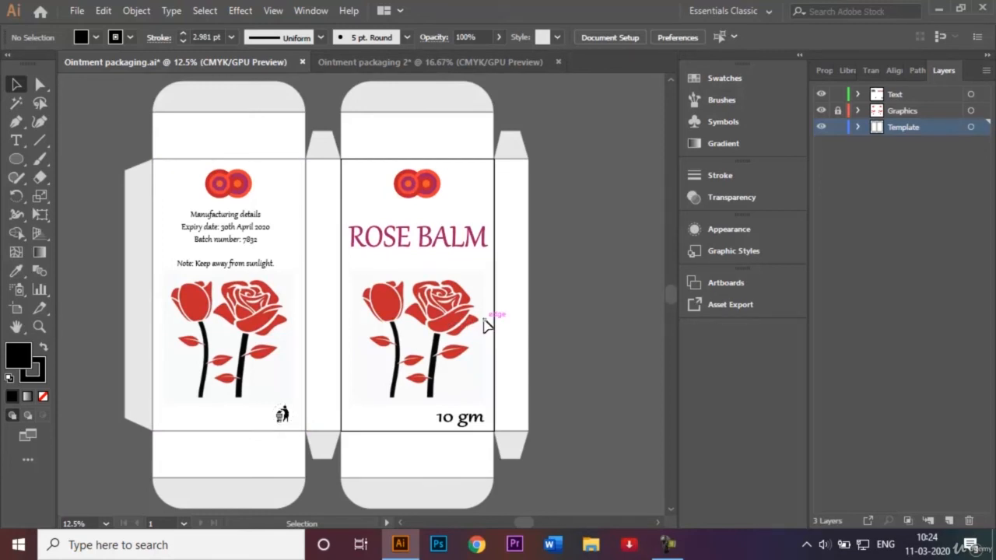
{"action": "left_click", "coordinate": [477, 547]}
{"action": "left_click", "coordinate": [667, 544]}
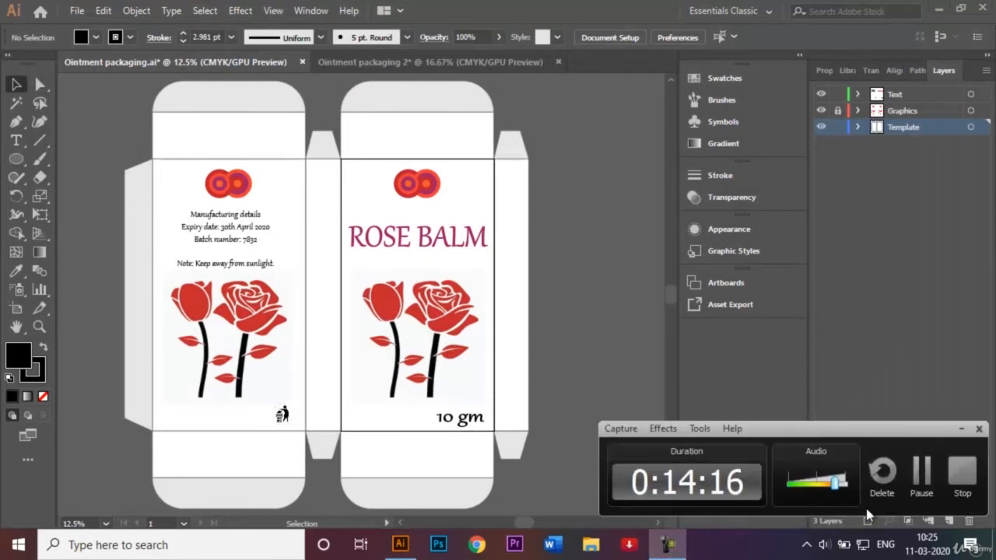
{"action": "left_click", "coordinate": [925, 472]}
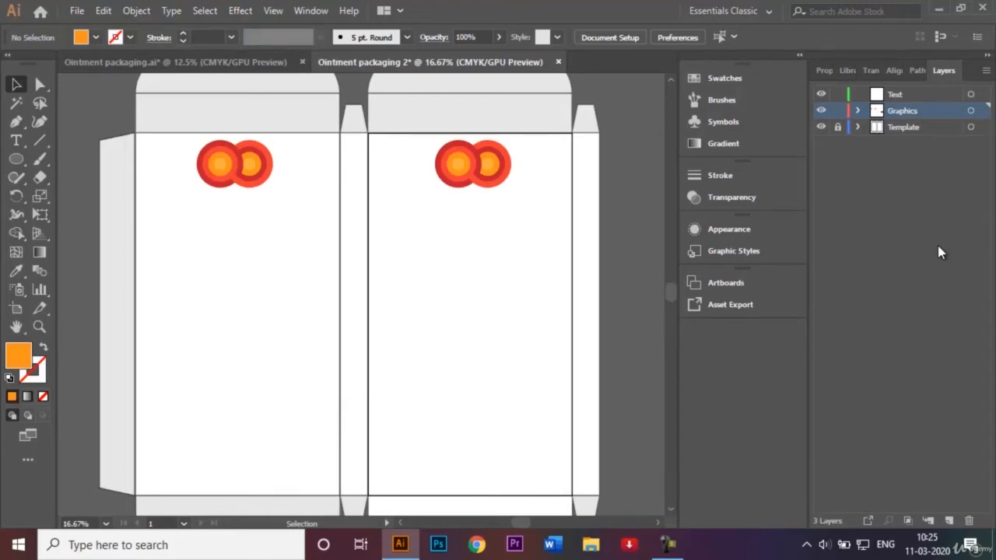
Open the image Rose Vector.jpg from the Logos folder as its own document.
{"action": "key", "text": "ctrl+o"}
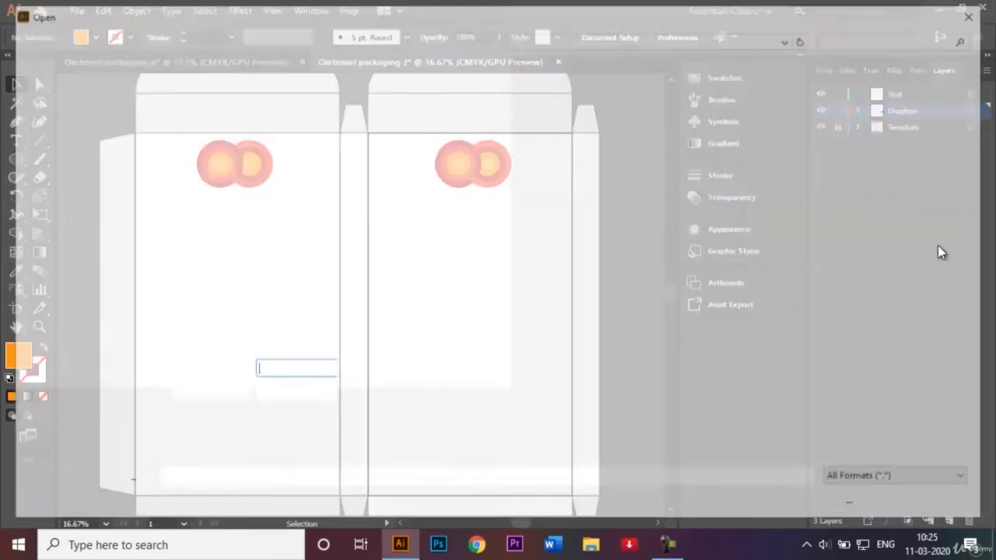
{"action": "type", "text": "Ro"}
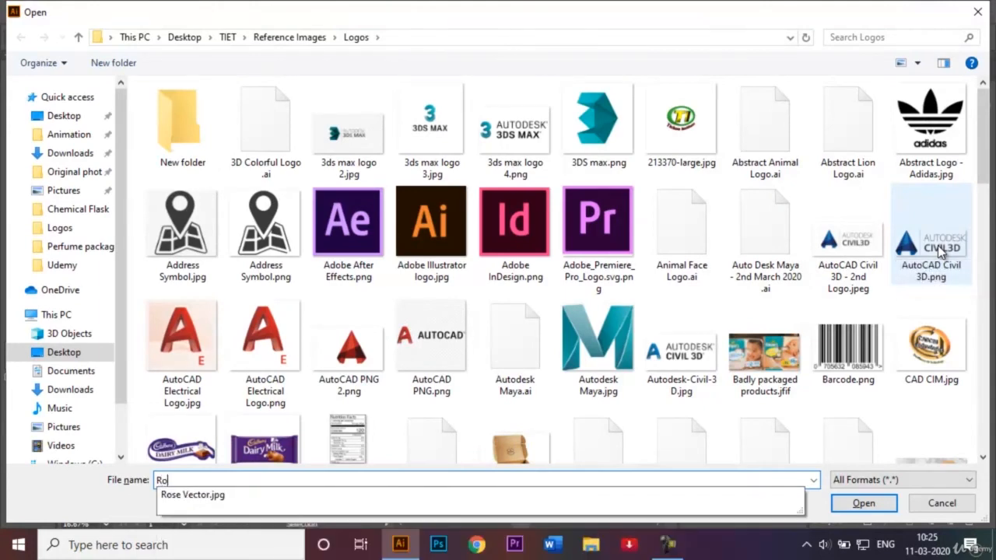
{"action": "left_click", "coordinate": [322, 494]}
{"action": "key", "text": "Return"}
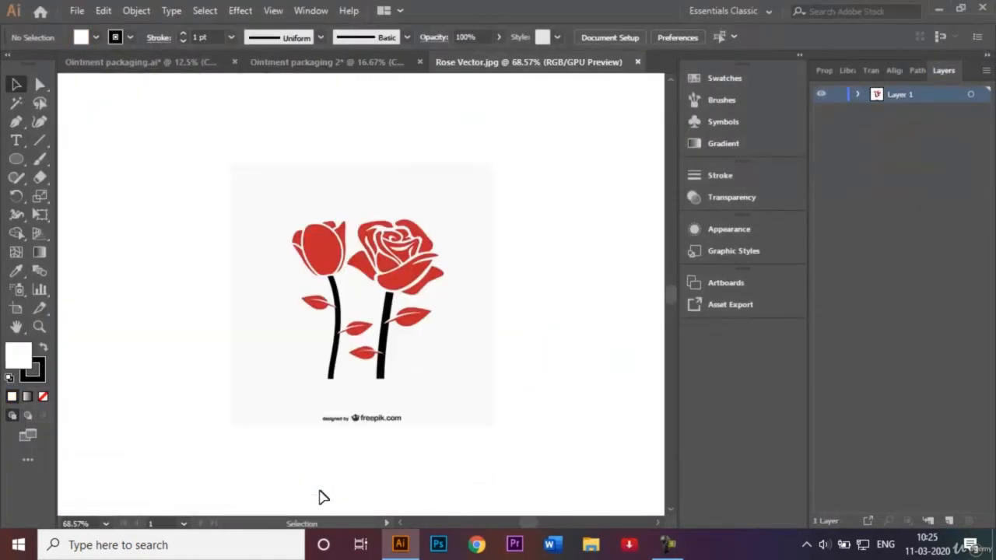
Crop the rose image closely around the two flowers, about 224 by 225 px, cutting off the freepik credit.
{"action": "left_click", "coordinate": [397, 250]}
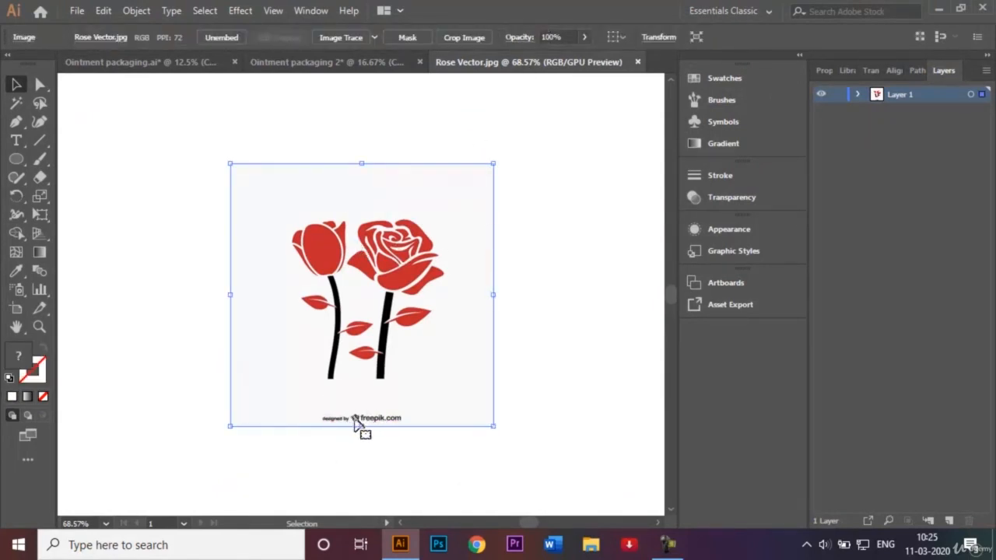
{"action": "left_click", "coordinate": [462, 37]}
{"action": "left_click_drag", "start_coordinate": [363, 426], "coordinate": [363, 385]}
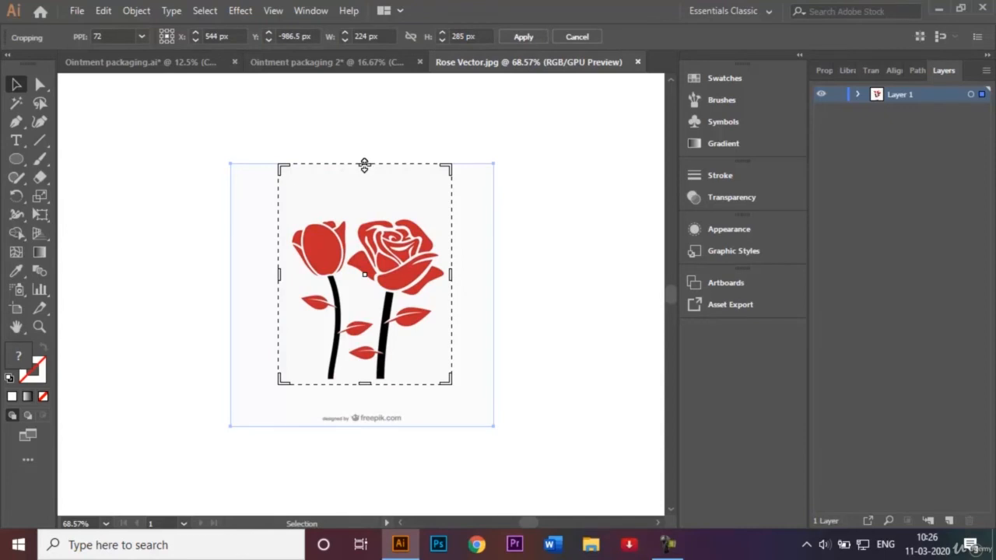
{"action": "left_click_drag", "start_coordinate": [364, 165], "coordinate": [370, 210]}
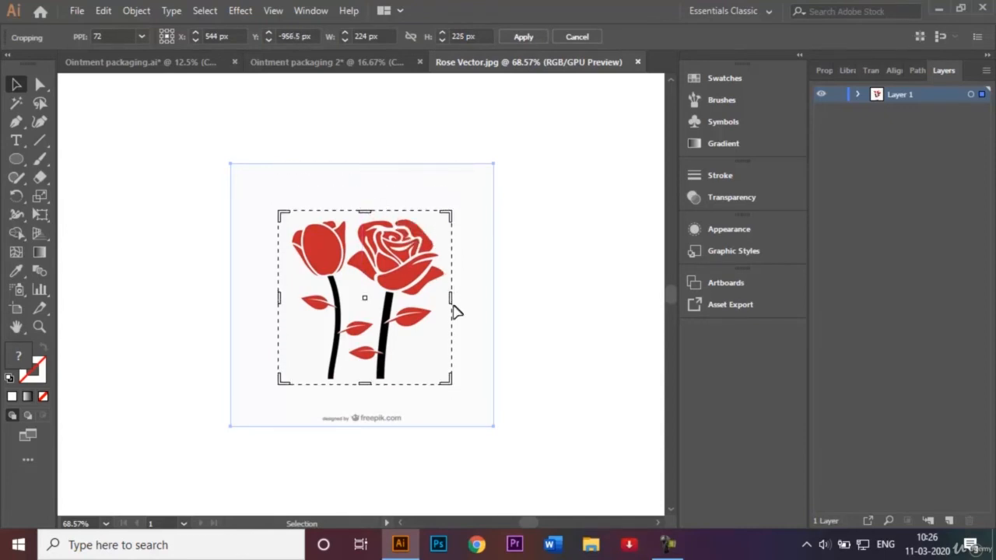
{"action": "left_click", "coordinate": [516, 36]}
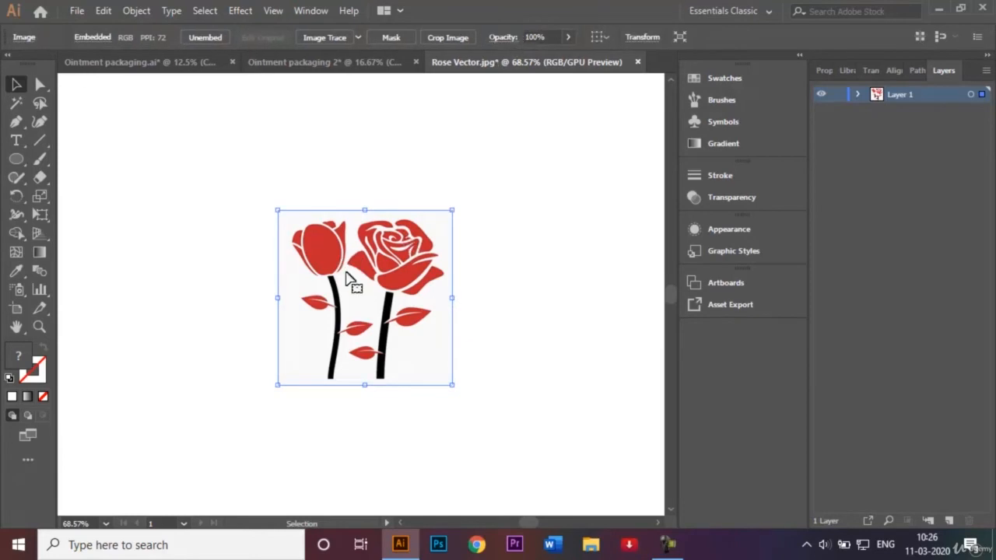
Move the cropped rose image into Ointment packaging 2, placing it on the right main panel below the circle graphic.
{"action": "left_click_drag", "start_coordinate": [347, 273], "coordinate": [457, 330]}
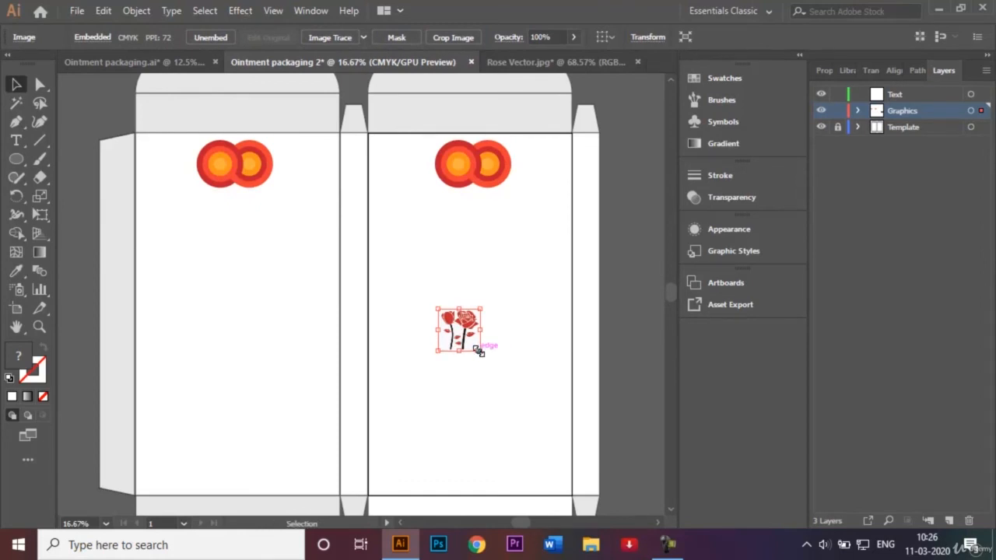
Enlarge the rose image to fill the lower half of the right main panel and close Rose Vector.jpg without saving.
{"action": "right_click", "coordinate": [479, 352]}
{"action": "left_click", "coordinate": [472, 359]}
{"action": "left_click_drag", "start_coordinate": [477, 351], "coordinate": [564, 454]}
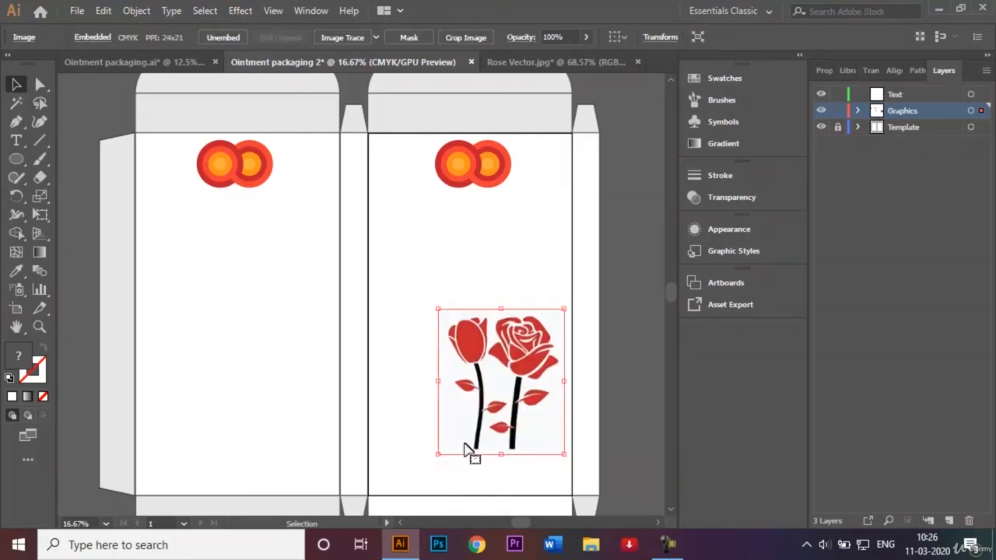
{"action": "left_click_drag", "start_coordinate": [438, 454], "coordinate": [383, 485]}
{"action": "left_click_drag", "start_coordinate": [383, 309], "coordinate": [372, 302]}
{"action": "left_click", "coordinate": [627, 283]}
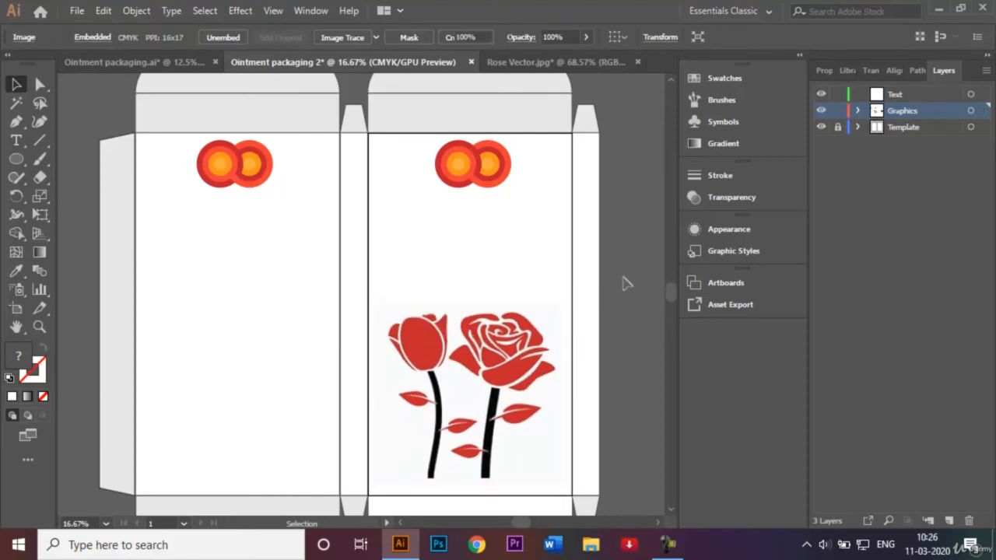
{"action": "left_click", "coordinate": [637, 62]}
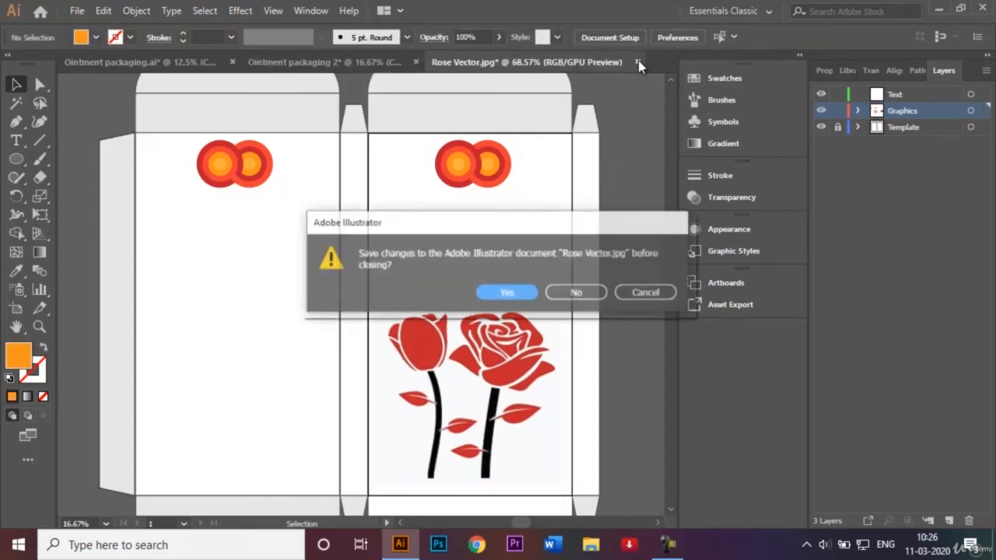
{"action": "left_click", "coordinate": [589, 293]}
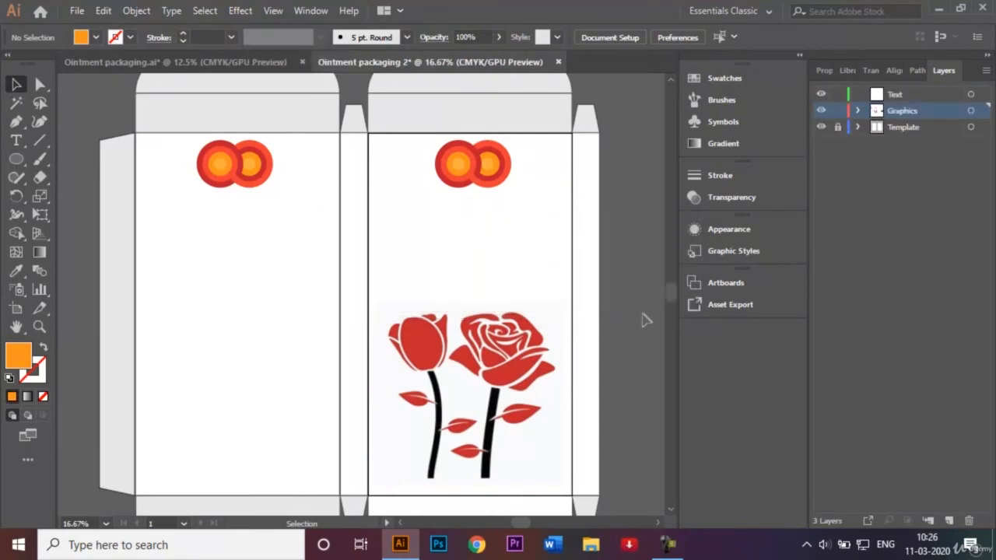
Duplicate the enlarged rose image onto the matching lower area of the left main panel.
{"action": "left_click", "coordinate": [456, 382]}
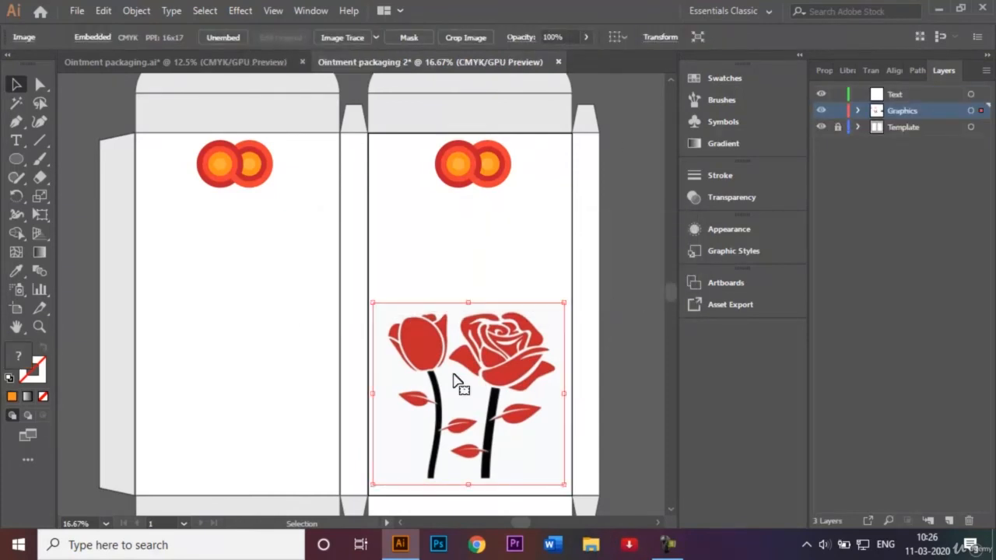
{"action": "left_click_drag", "start_coordinate": [456, 382], "coordinate": [228, 381]}
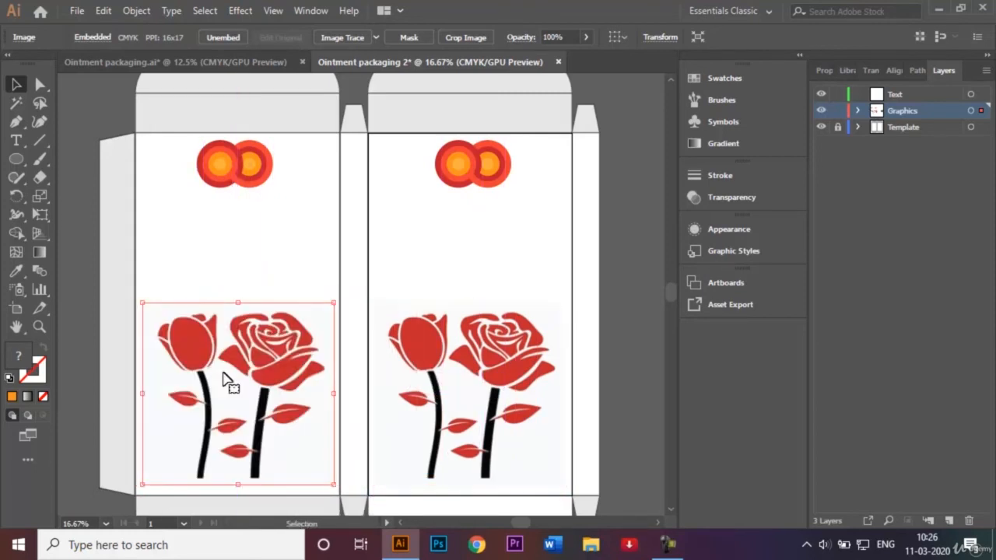
{"action": "left_click", "coordinate": [645, 208]}
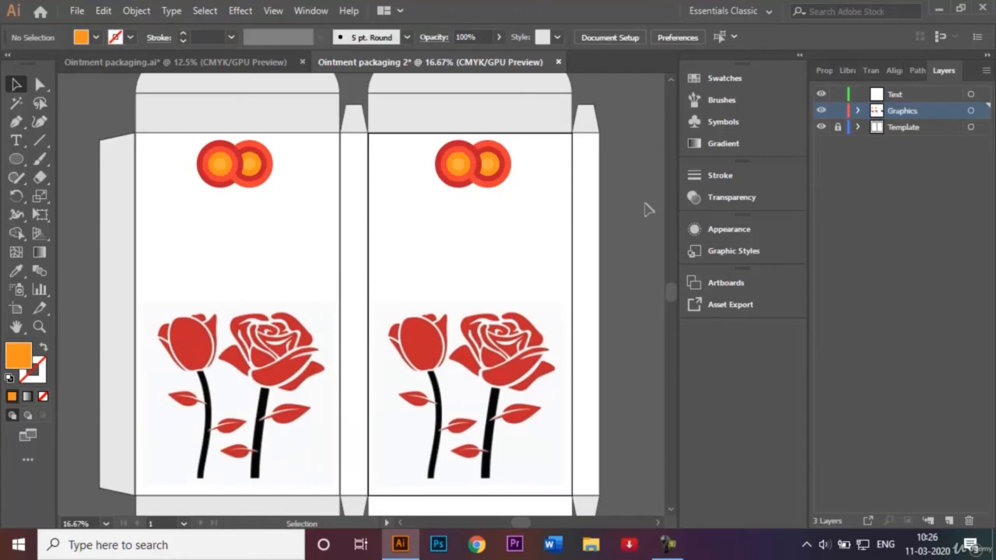
{"action": "key", "text": "ctrl+minus"}
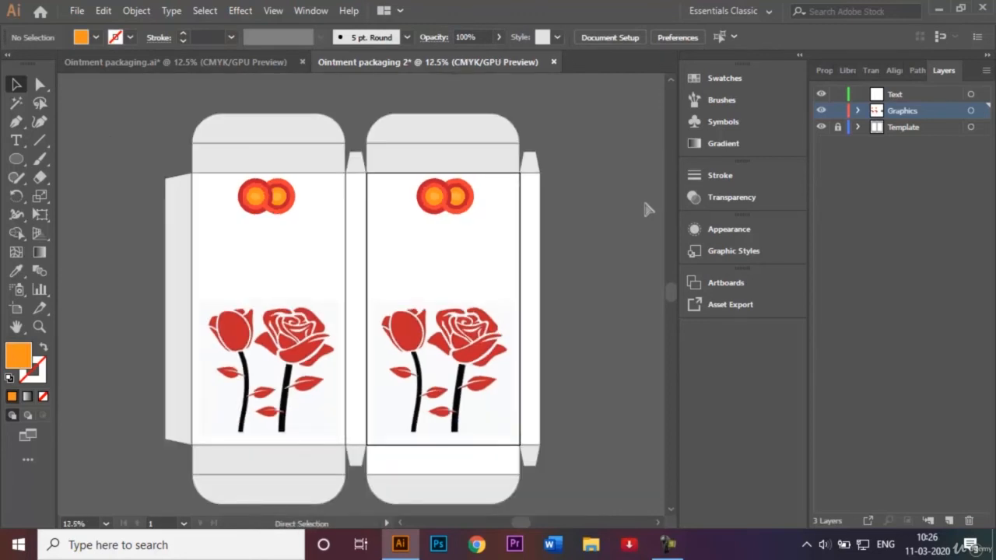
Lock the Graphics layer and add a ROSE BALM text frame on the Text layer, between the circles and roses of the right main panel.
{"action": "left_click", "coordinate": [837, 111]}
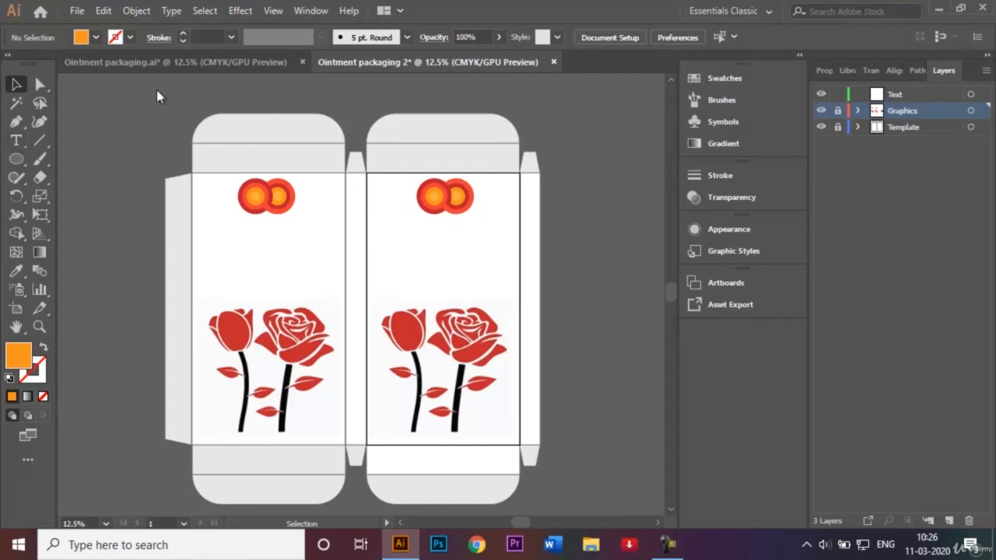
{"action": "left_click", "coordinate": [916, 94]}
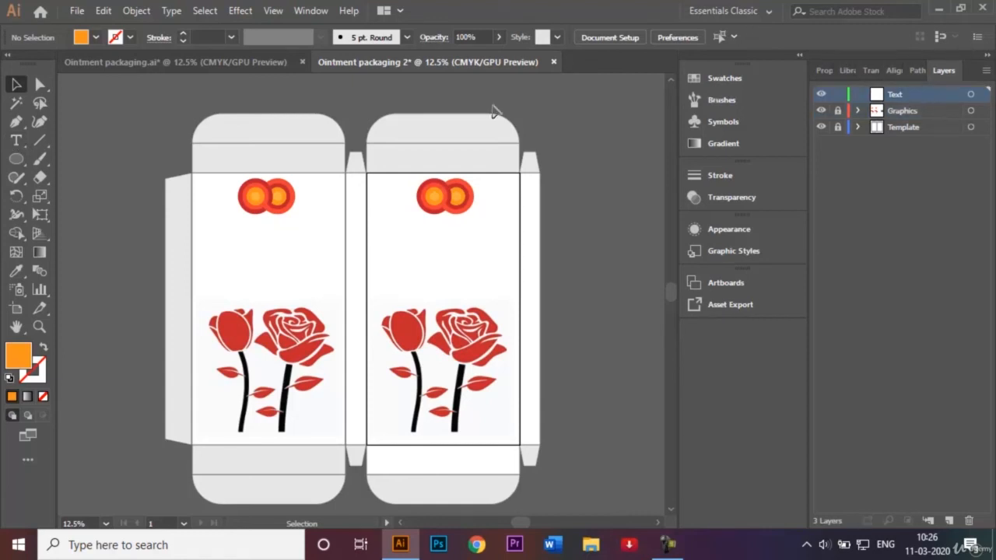
{"action": "left_click", "coordinate": [13, 143]}
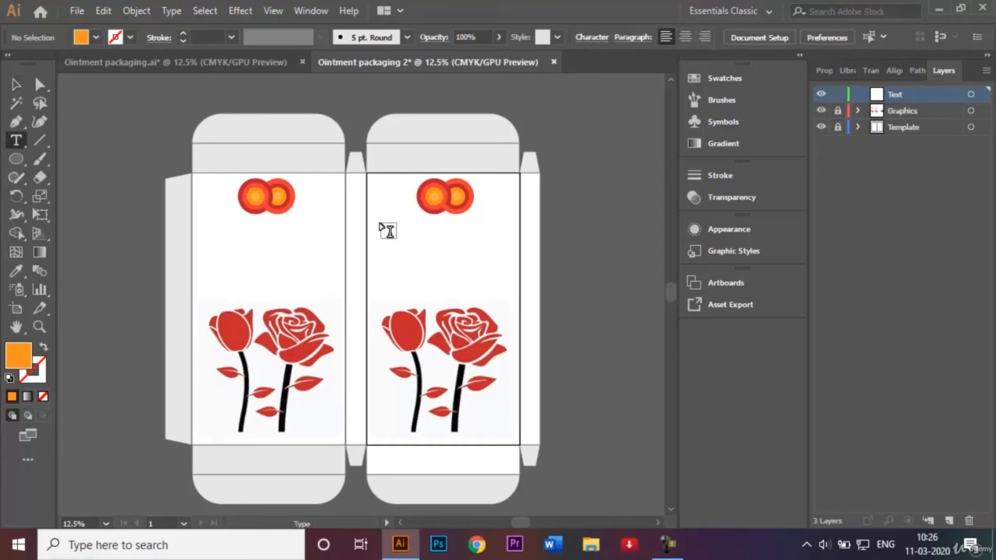
{"action": "left_click_drag", "start_coordinate": [381, 225], "coordinate": [505, 296]}
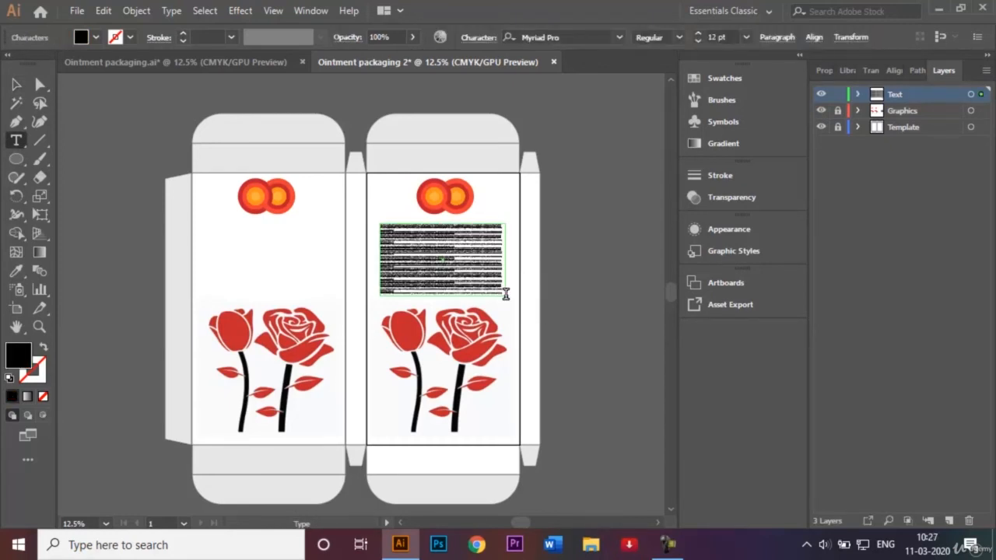
{"action": "key", "text": "BackSpace"}
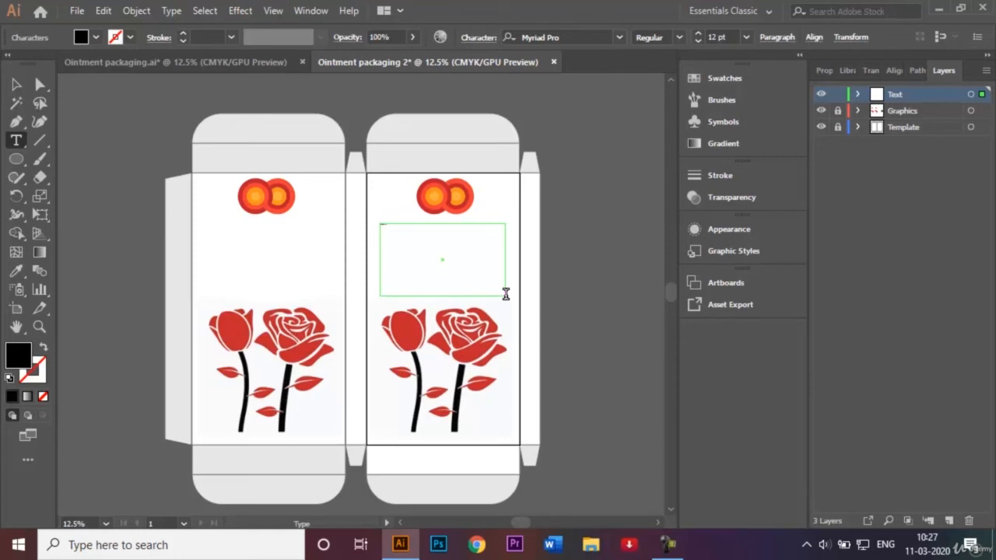
Try to give the ROSE BALM text a magenta fill and a size of 72 pt while still editing it.
{"action": "left_click", "coordinate": [96, 37]}
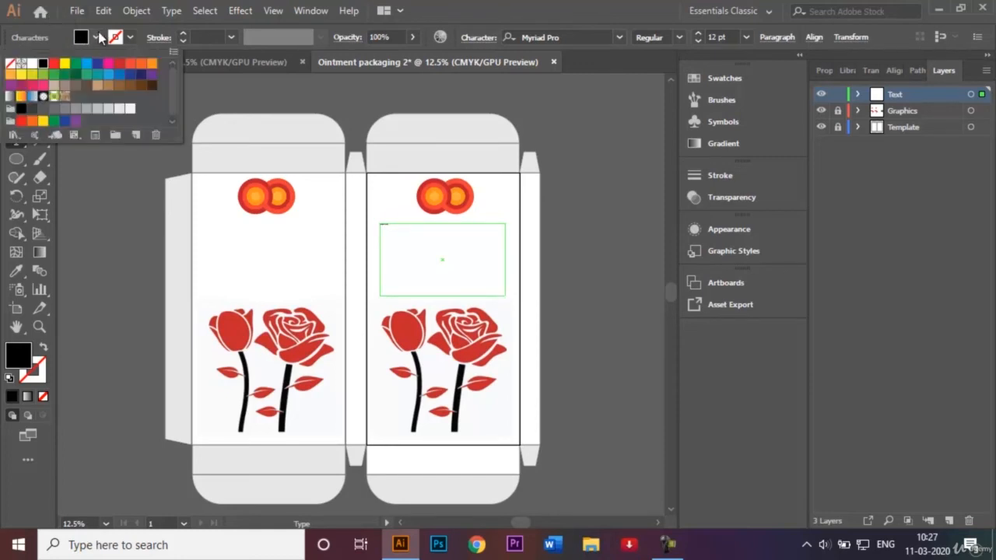
{"action": "left_click", "coordinate": [21, 85]}
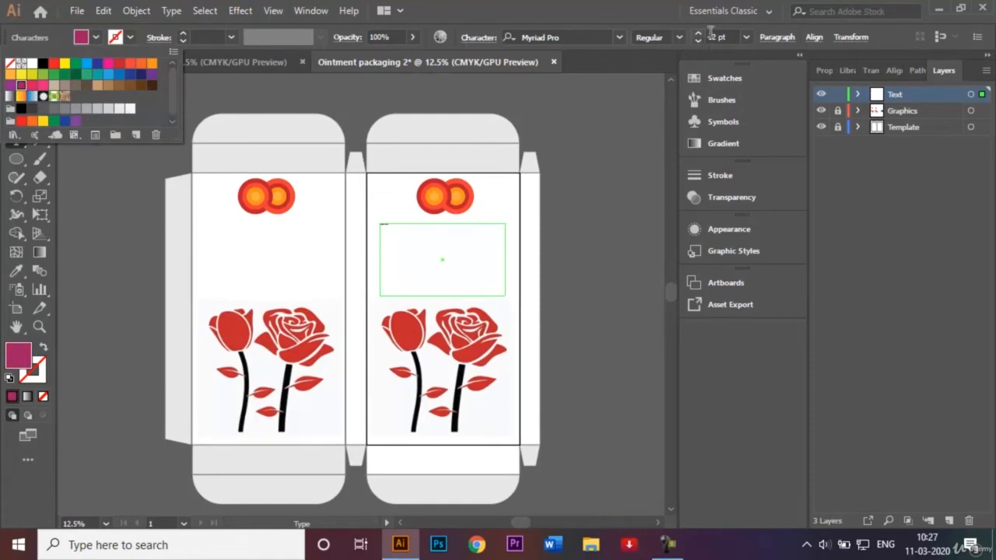
{"action": "left_click", "coordinate": [746, 39]}
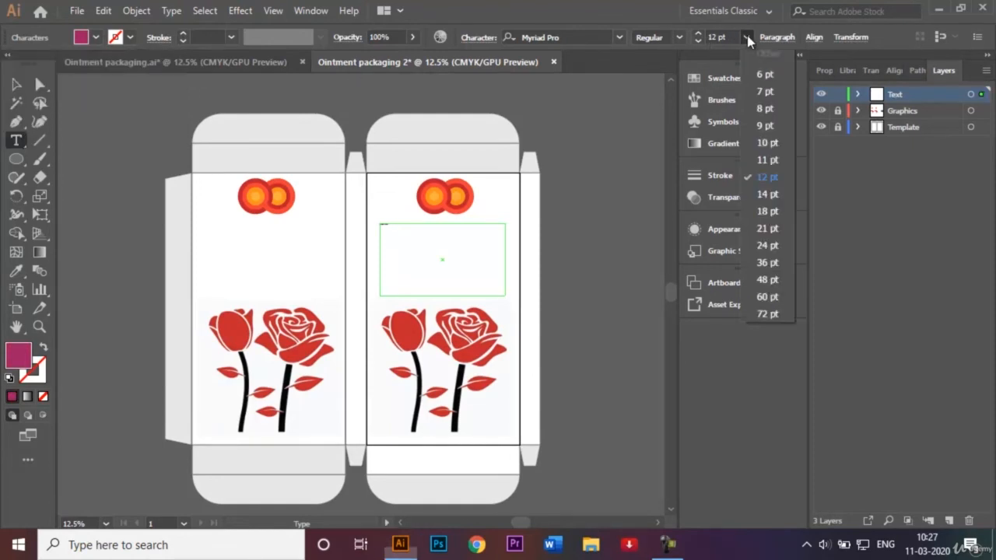
{"action": "left_click", "coordinate": [768, 315]}
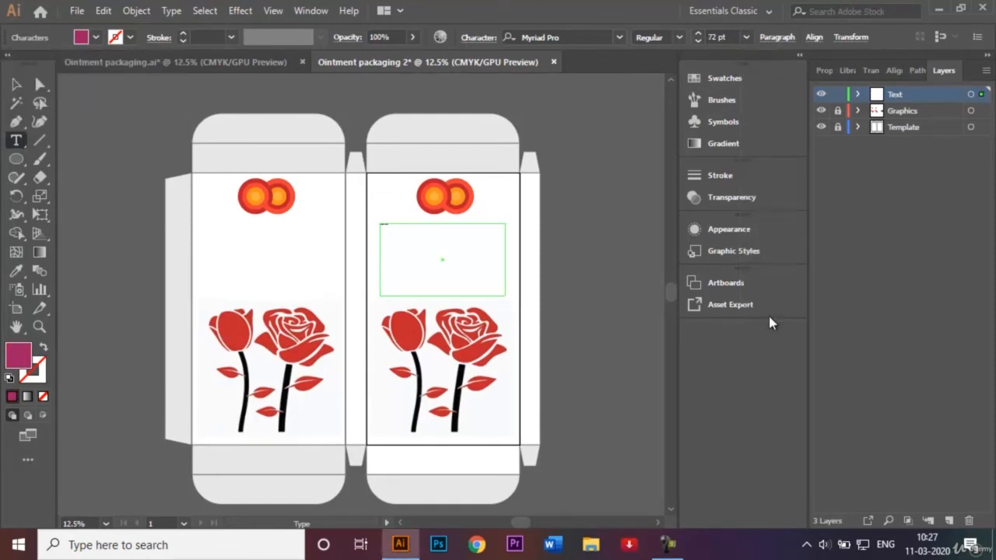
Format the whole ROSE BALM text frame as 72 pt Gabriola with a magenta fill.
{"action": "left_click", "coordinate": [16, 84]}
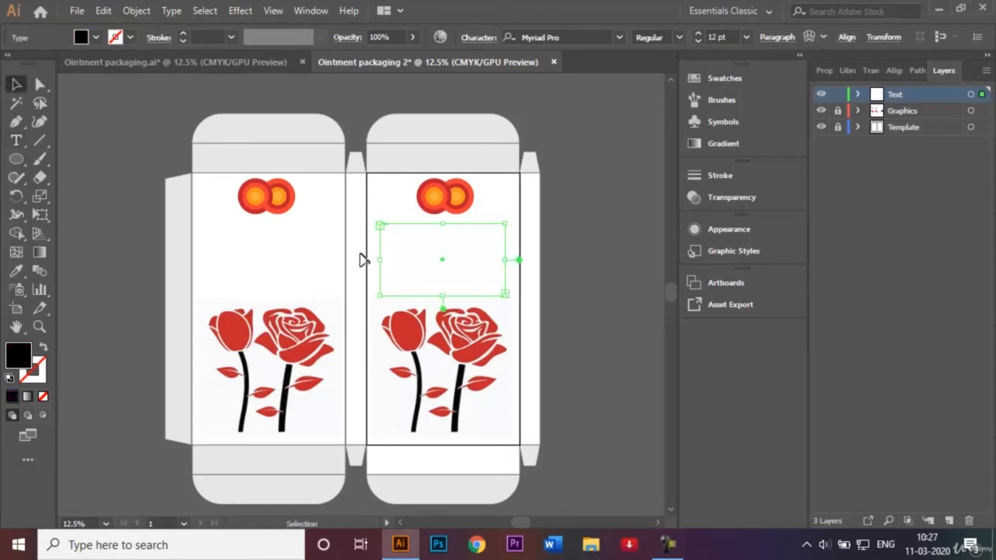
{"action": "left_click", "coordinate": [746, 36]}
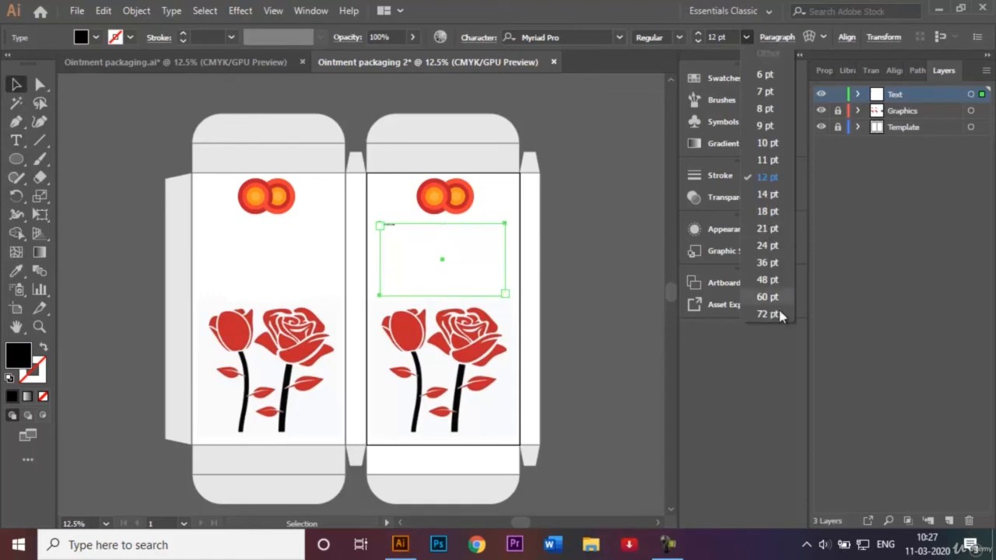
{"action": "left_click", "coordinate": [782, 331]}
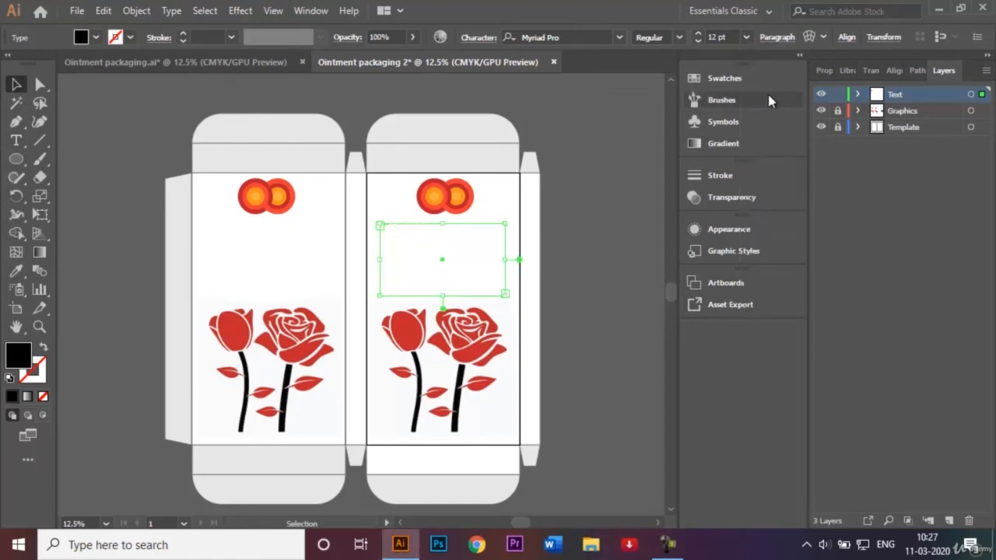
{"action": "left_click", "coordinate": [746, 39]}
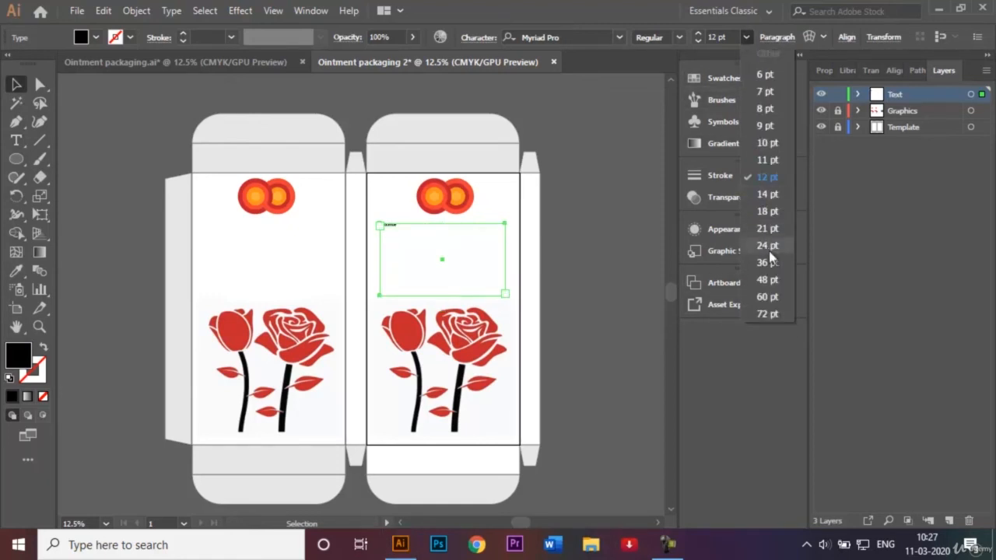
{"action": "left_click", "coordinate": [782, 310]}
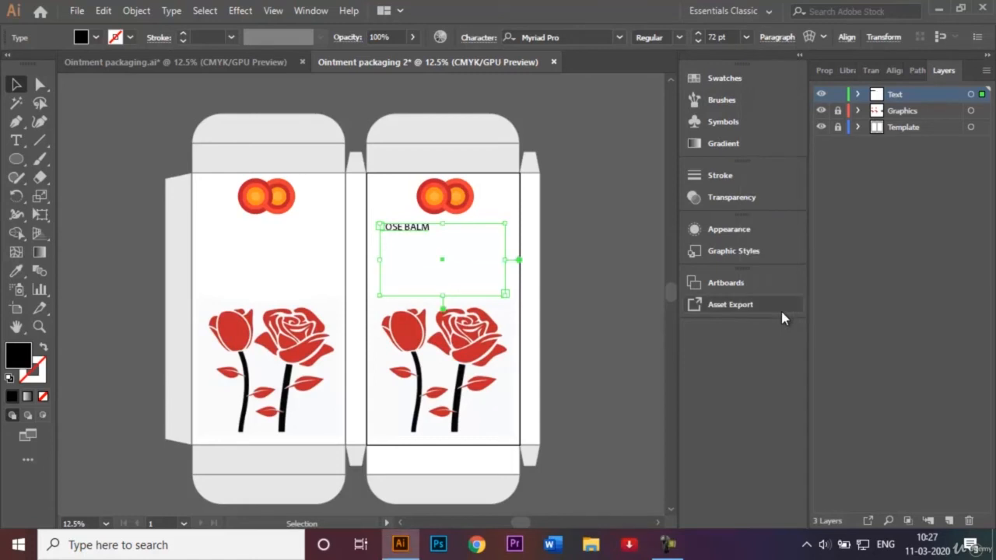
{"action": "left_click", "coordinate": [95, 37]}
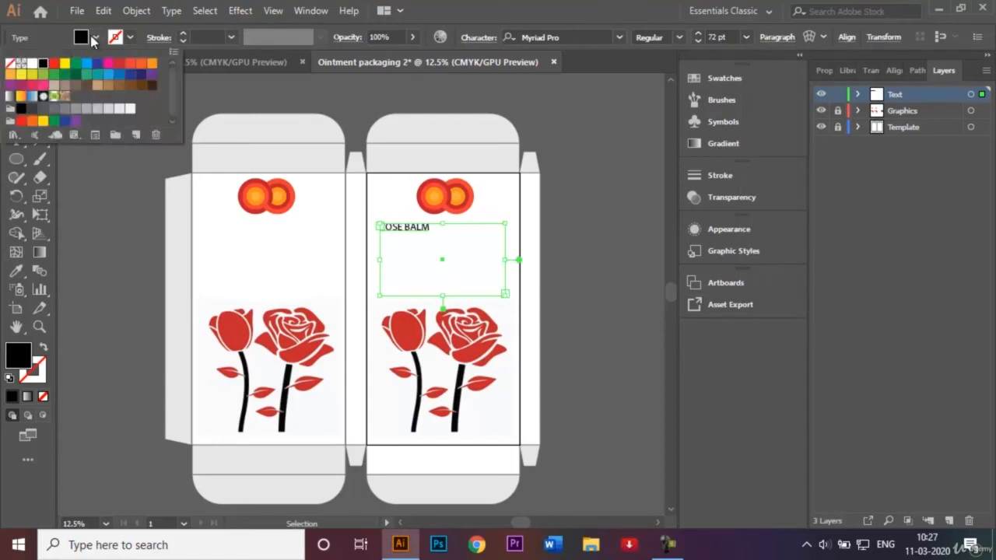
{"action": "left_click", "coordinate": [21, 84]}
{"action": "left_click", "coordinate": [223, 95]}
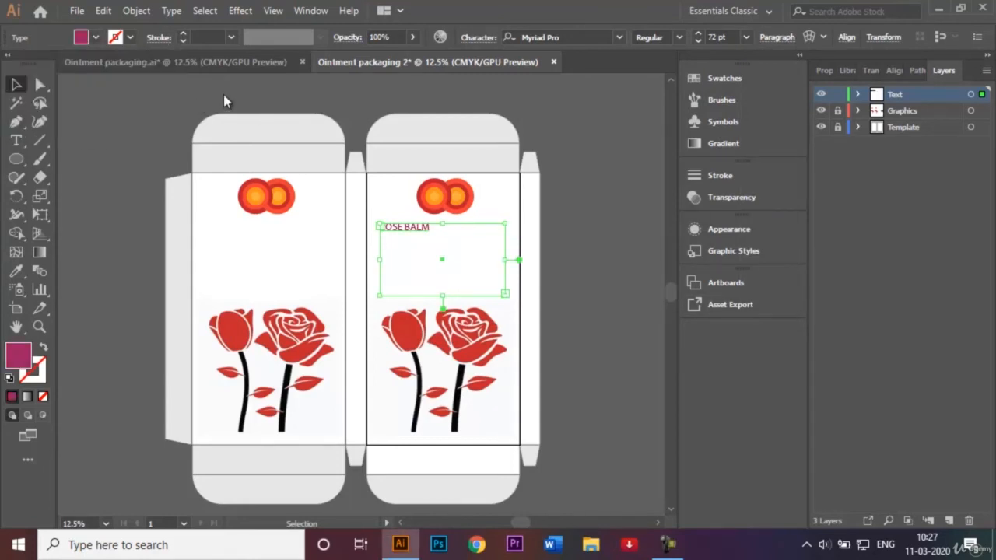
{"action": "left_click", "coordinate": [618, 38]}
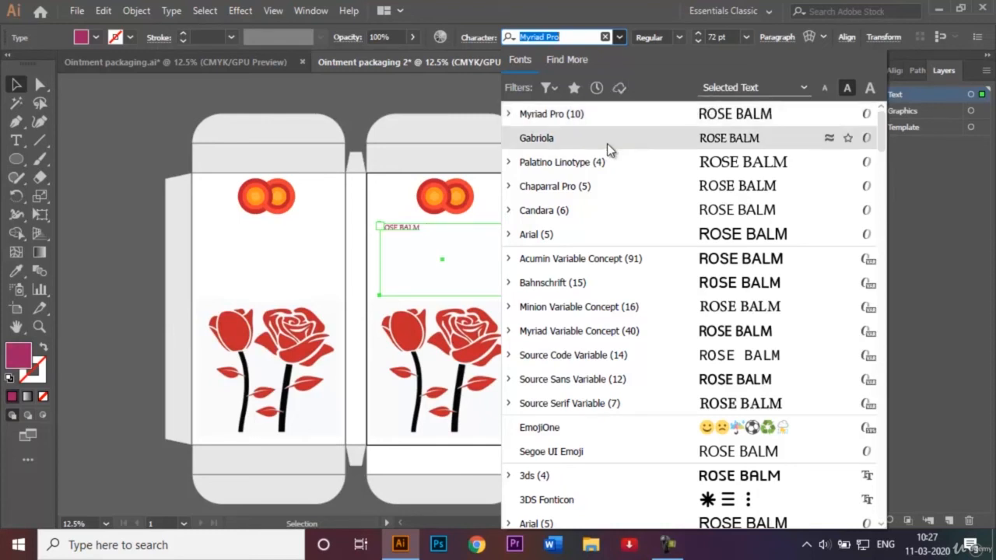
{"action": "left_click", "coordinate": [562, 137]}
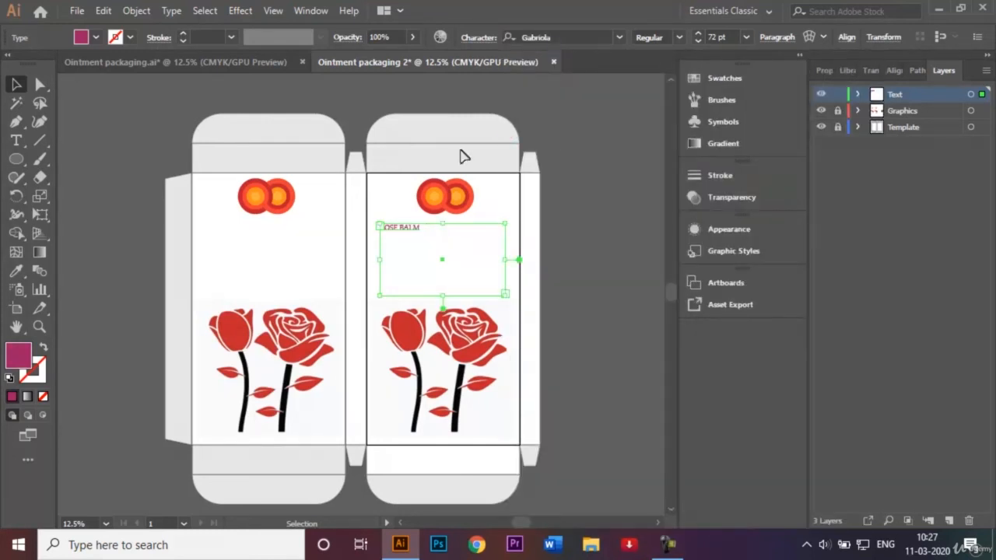
Expand the ROSE BALM text into shapes with the Object and Fill options.
{"action": "left_click", "coordinate": [136, 11]}
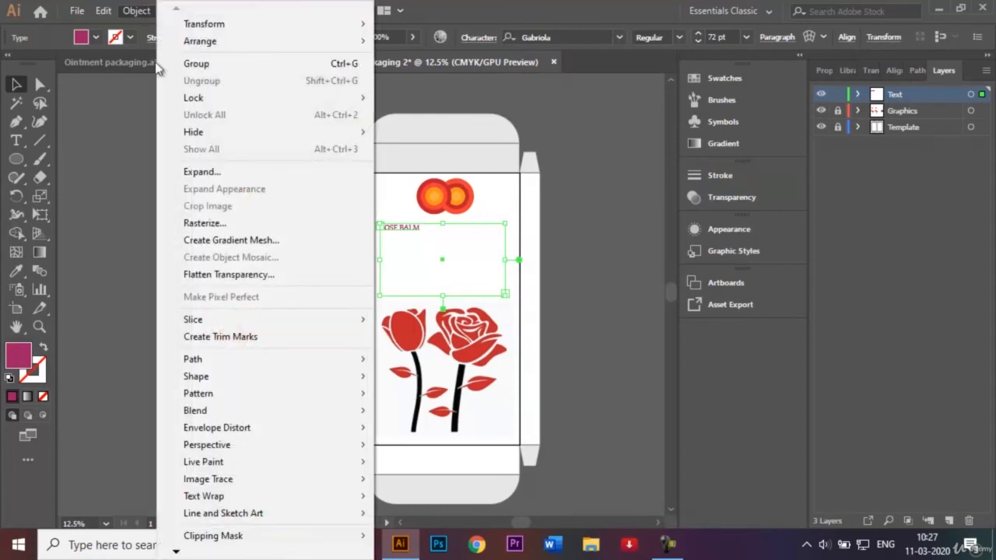
{"action": "left_click", "coordinate": [196, 172]}
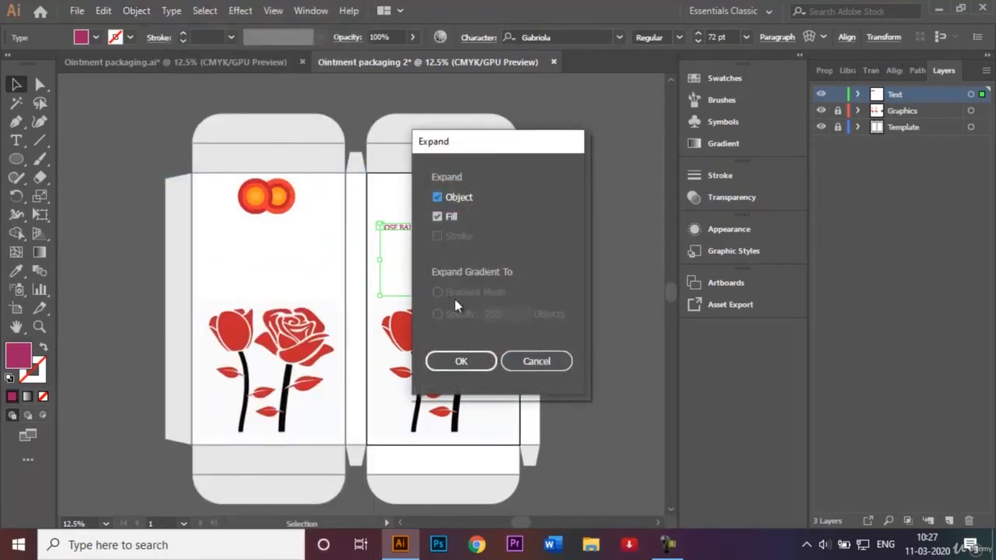
{"action": "left_click", "coordinate": [480, 359]}
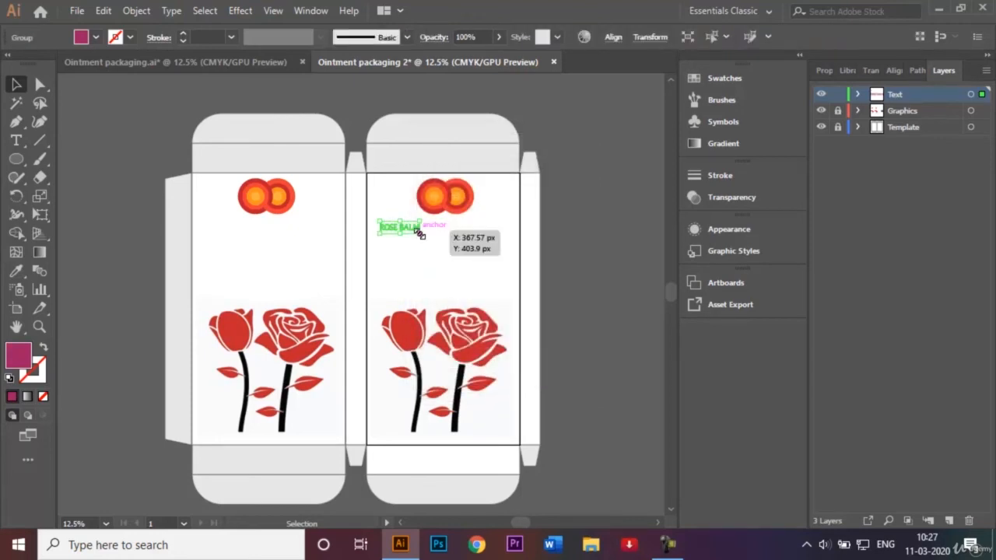
Enlarge the ROSE BALM lettering until it spans the full width of the right main panel.
{"action": "left_click_drag", "start_coordinate": [420, 233], "coordinate": [506, 266]}
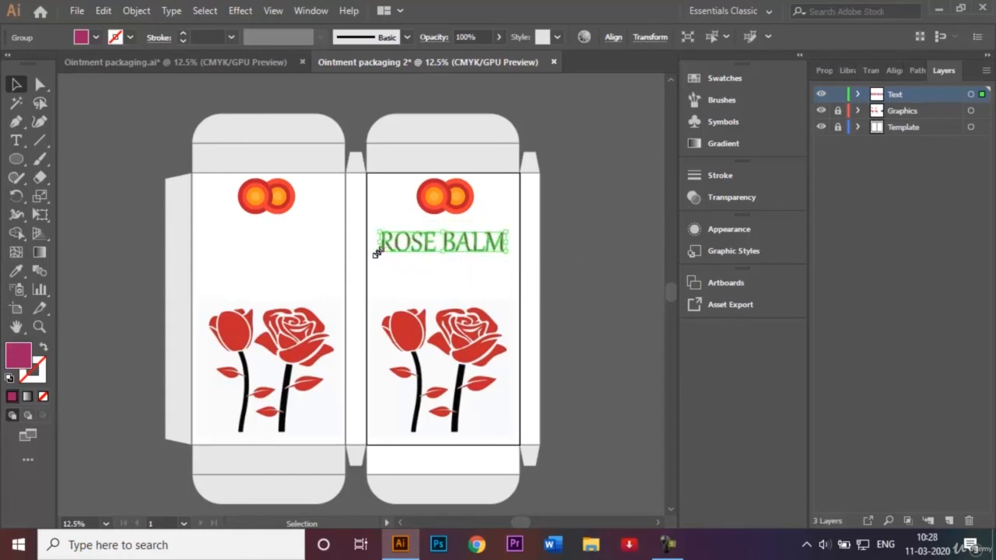
{"action": "left_click_drag", "start_coordinate": [380, 252], "coordinate": [369, 259]}
{"action": "right_click", "coordinate": [507, 254]}
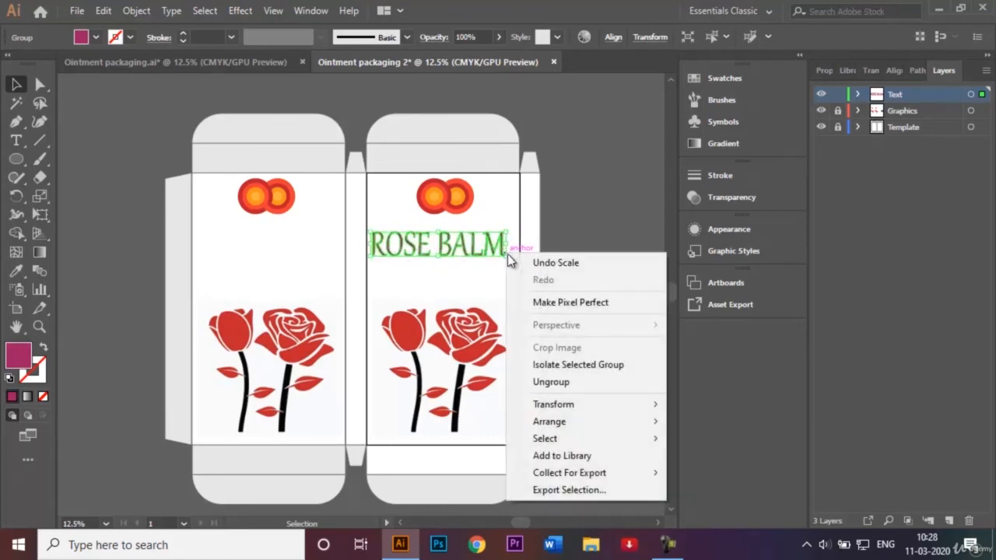
{"action": "left_click", "coordinate": [508, 258]}
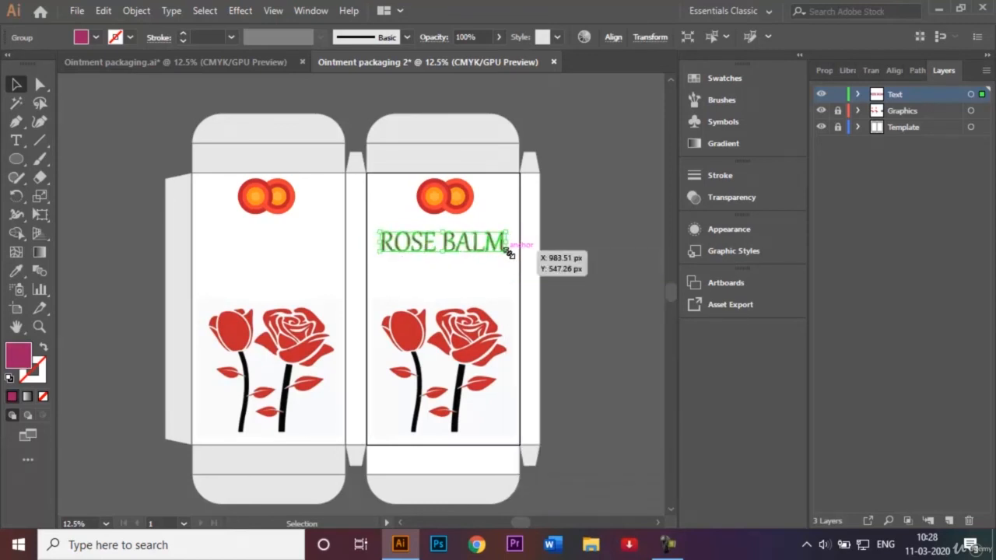
{"action": "left_click_drag", "start_coordinate": [509, 253], "coordinate": [519, 263]}
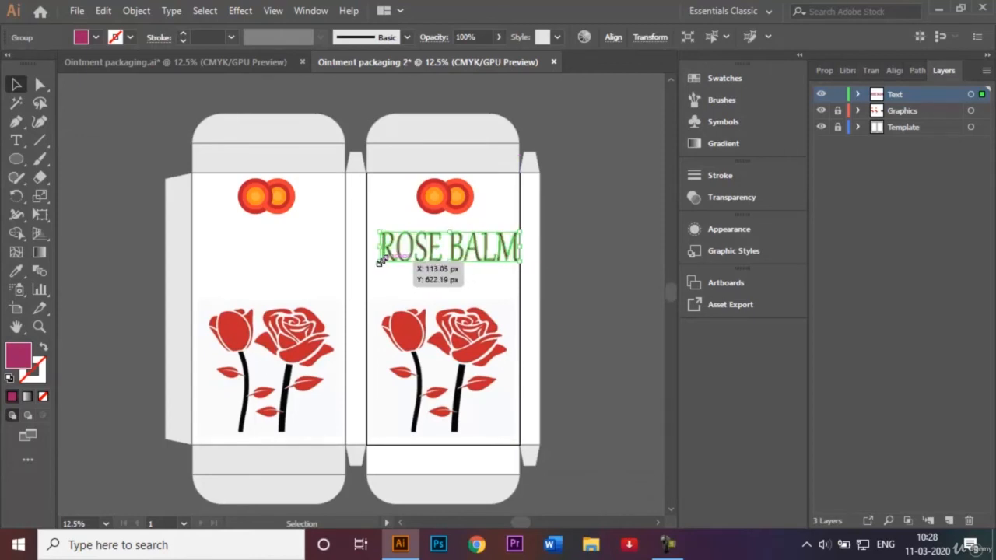
{"action": "left_click_drag", "start_coordinate": [380, 262], "coordinate": [368, 270]}
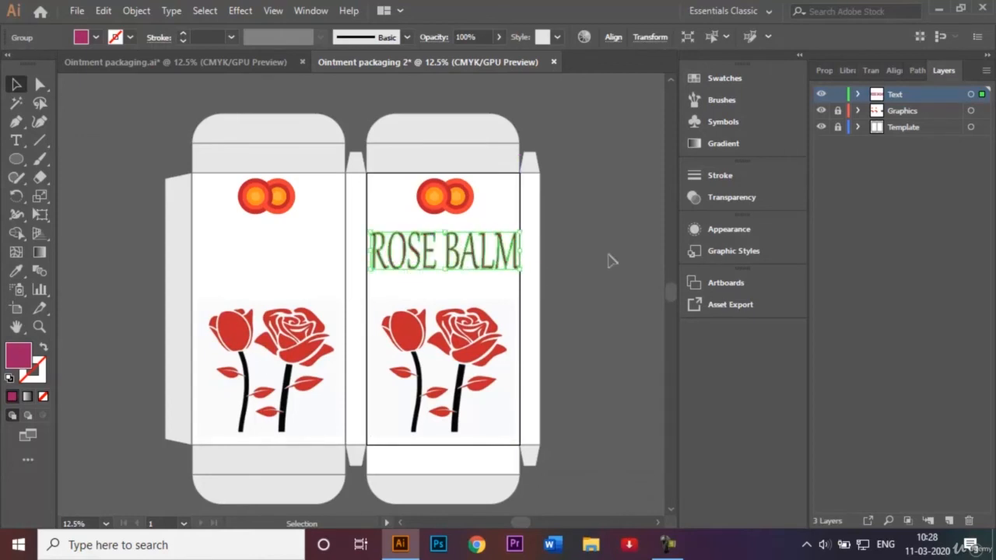
Shift the ROSE BALM lettering straight down so that it sits closer to the roses.
{"action": "key", "text": "shift+Down"}
{"action": "key", "text": "shift+Down"}
{"action": "key", "text": "shift+Down"}
{"action": "key", "text": "shift+Down"}
{"action": "key", "text": "shift+Down"}
{"action": "key", "text": "shift+Down"}
{"action": "key", "text": "shift+Down"}
{"action": "key", "text": "shift+Down"}
{"action": "key", "text": "shift+Down"}
{"action": "key", "text": "shift+Down"}
{"action": "key", "text": "shift+Down"}
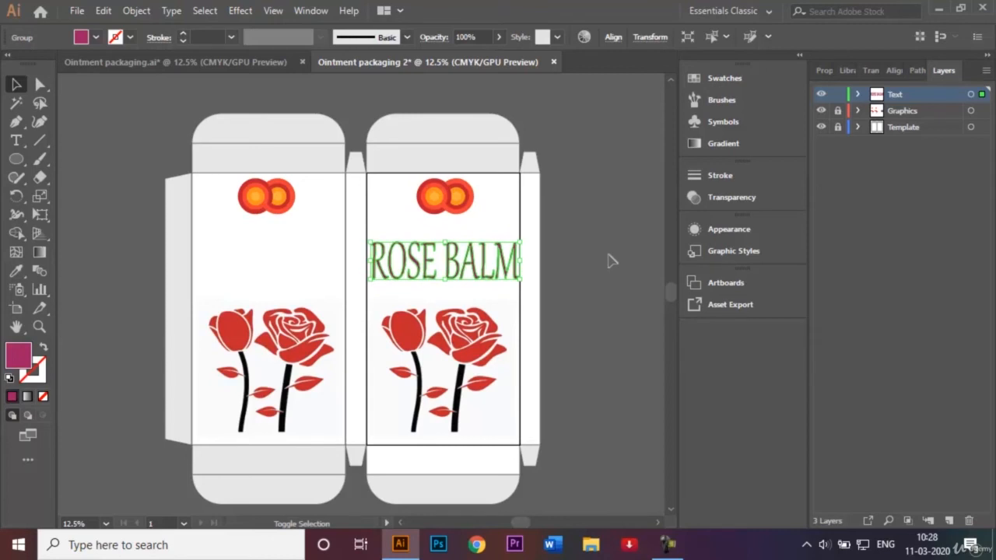
Add a text frame on the left main panel between the circles and the roses, reading "Manufacturing Details".
{"action": "left_click", "coordinate": [597, 244]}
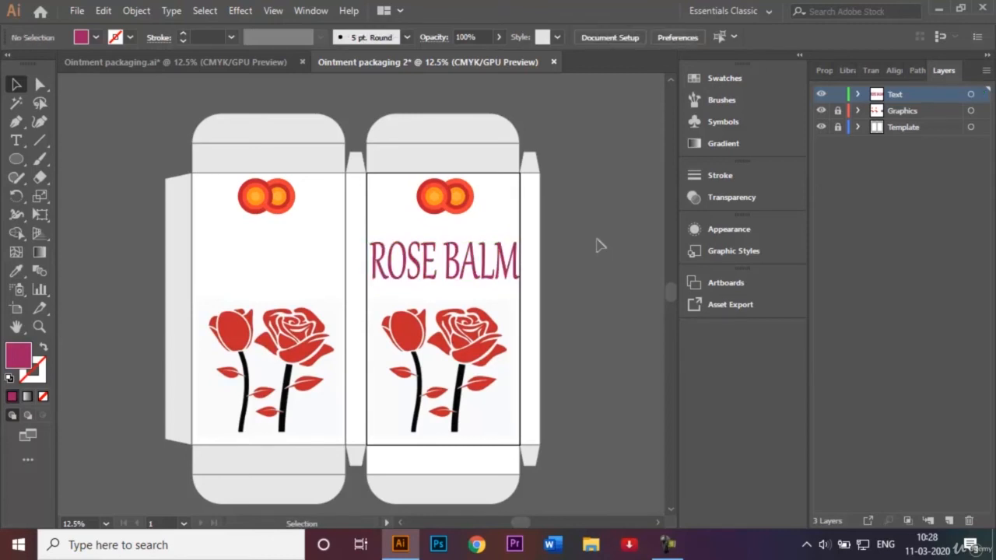
{"action": "left_click", "coordinate": [15, 140]}
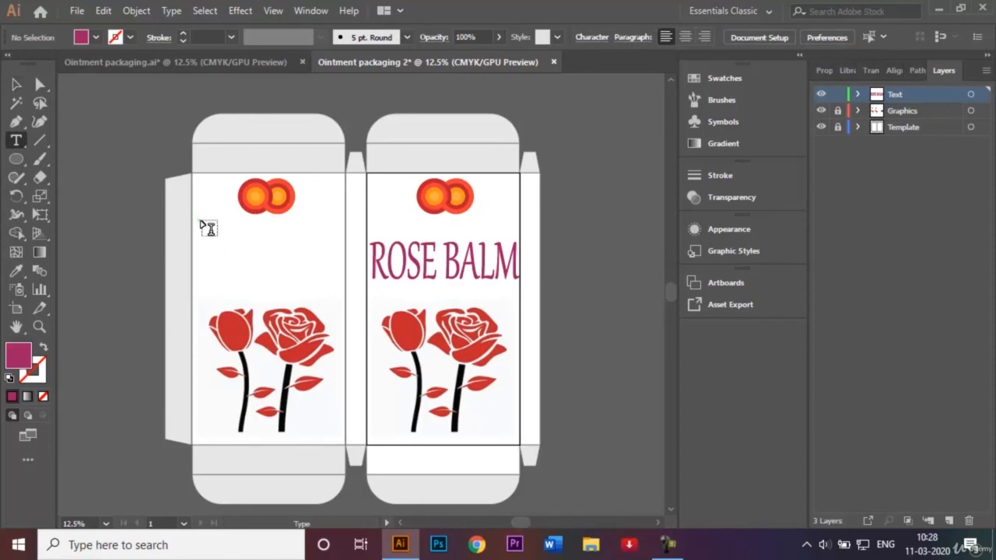
{"action": "left_click_drag", "start_coordinate": [199, 221], "coordinate": [337, 292]}
{"action": "key", "text": "BackSpace"}
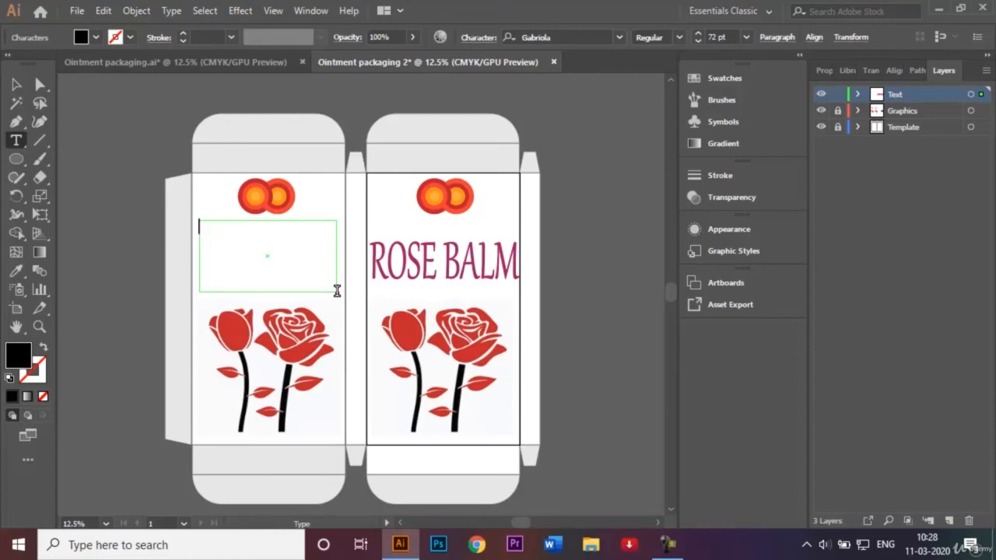
{"action": "type", "text": "Manufacturing Details"}
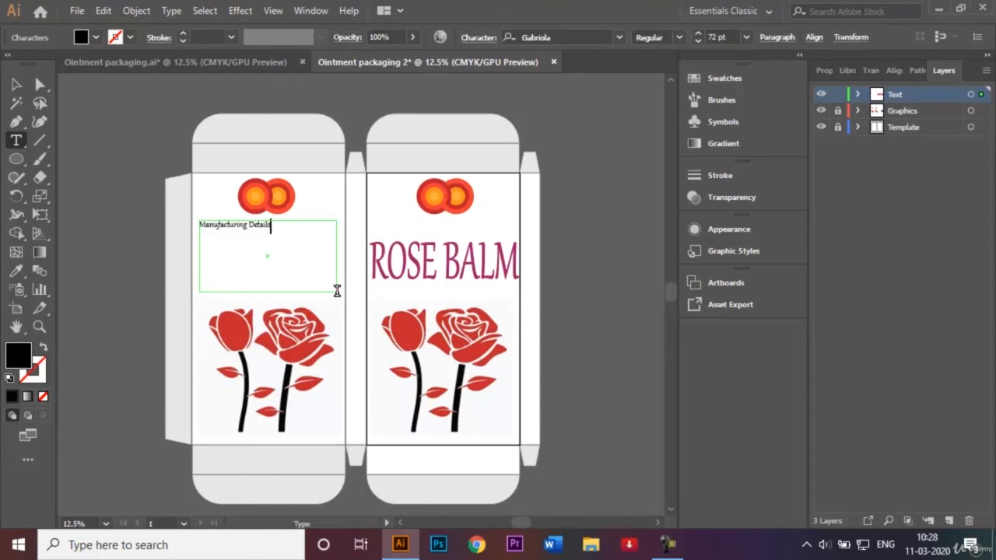
Add the lines "Expiry date: 30th April 2020" and "Batch number: 619" below the Manufacturing Details heading.
{"action": "key", "text": "Return"}
{"action": "type", "text": "Expiry date: 30th April"}
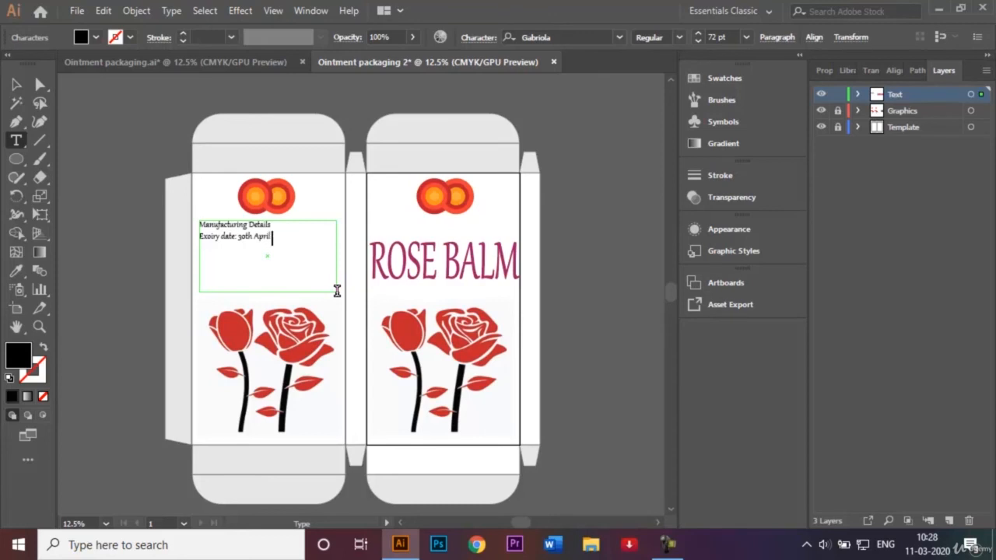
{"action": "type", "text": " 2020"}
{"action": "key", "text": "Return"}
{"action": "left_click", "coordinate": [210, 238]}
{"action": "left_click", "coordinate": [296, 237]}
{"action": "type", "text": "Batch number:"}
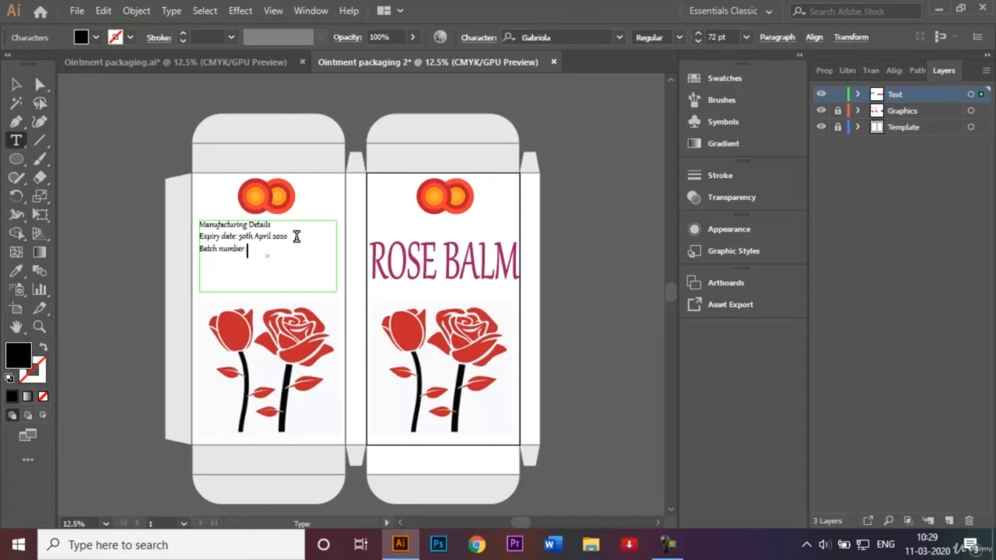
{"action": "type", "text": " 89"}
After a blank line, add "Note: Keep away from direct sunlight, and contact doctor for any allergic reaction." to the manufacturing text.
{"action": "key", "text": "Return"}
{"action": "key", "text": "Return"}
{"action": "type", "text": "Note: Keep away from su"}
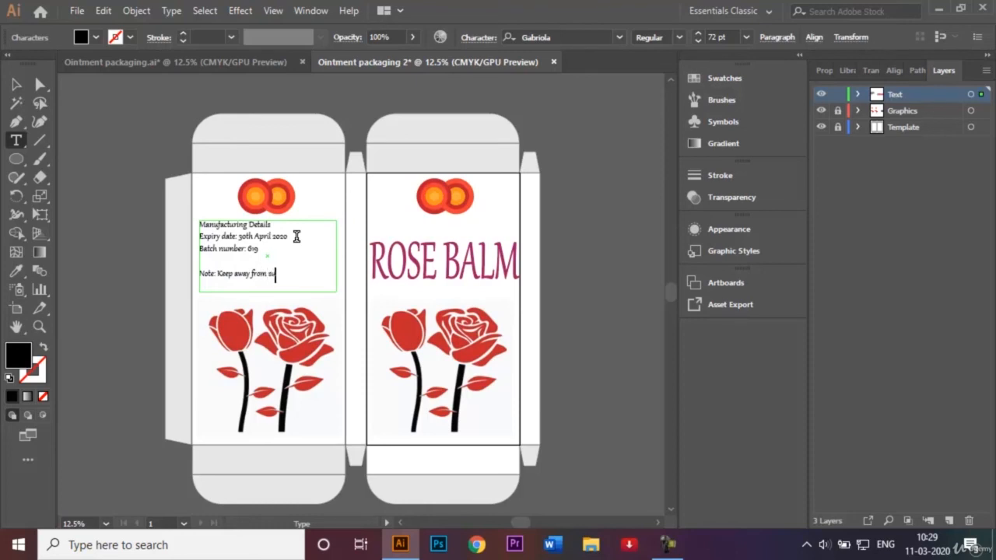
{"action": "type", "text": "nlight"}
{"action": "key", "text": "Left"}
{"action": "key", "text": "Left"}
{"action": "key", "text": "Left"}
{"action": "key", "text": "Left"}
{"action": "key", "text": "Left"}
{"action": "key", "text": "Left"}
{"action": "key", "text": "Left"}
{"action": "key", "text": "Left"}
{"action": "type", "text": "direct sunlight, and"}
{"action": "type", "text": " contact"}
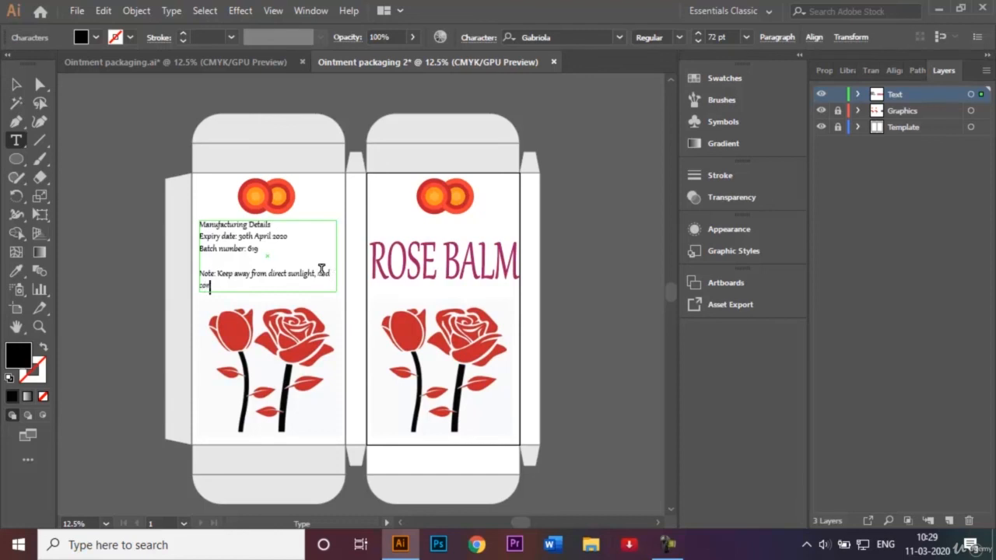
{"action": "type", "text": " do"}
{"action": "type", "text": "ctor f"}
{"action": "type", "text": "or any all"}
{"action": "type", "text": "e"}
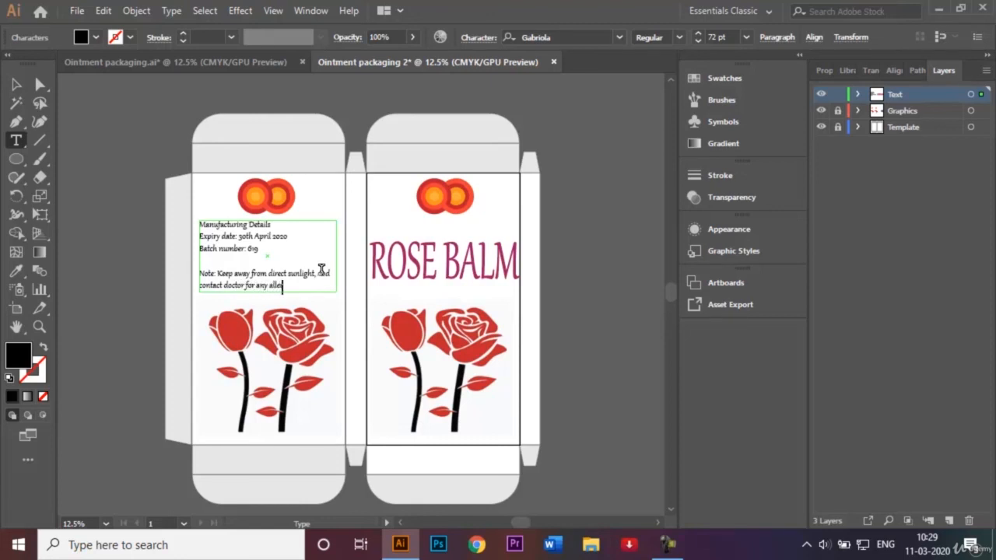
{"action": "type", "text": "rgic reaction."}
Center-align the manufacturing details text within its frame.
{"action": "left_click", "coordinate": [39, 84]}
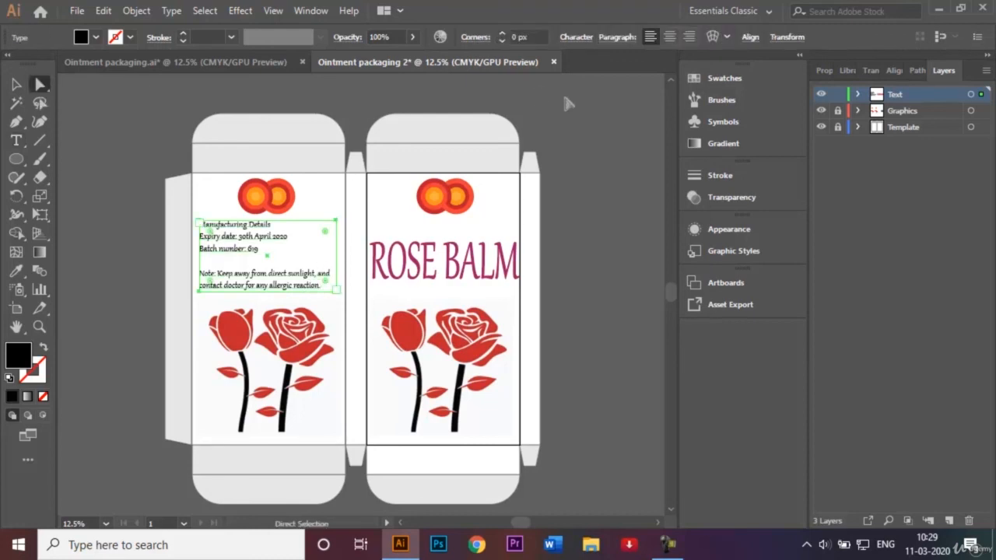
{"action": "left_click", "coordinate": [669, 36]}
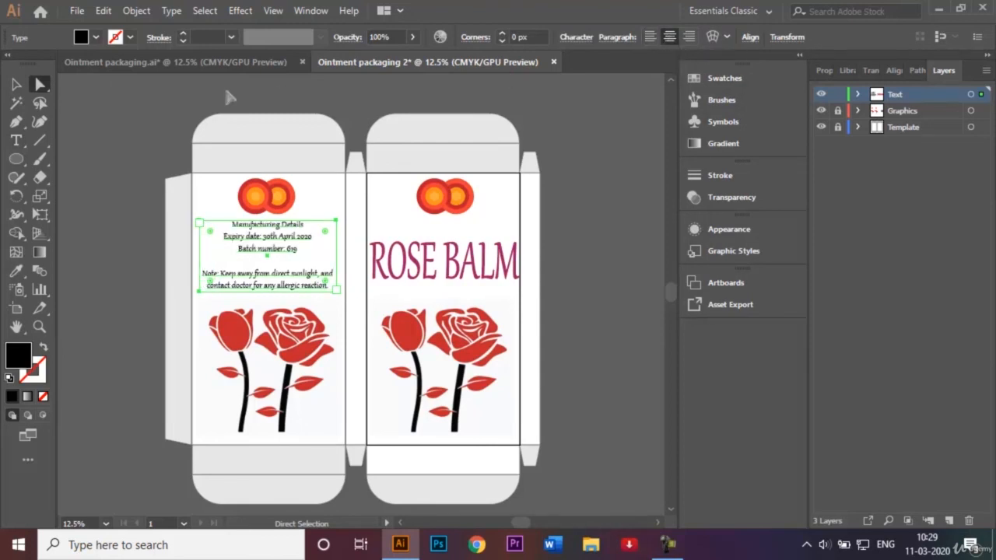
{"action": "left_click", "coordinate": [17, 84]}
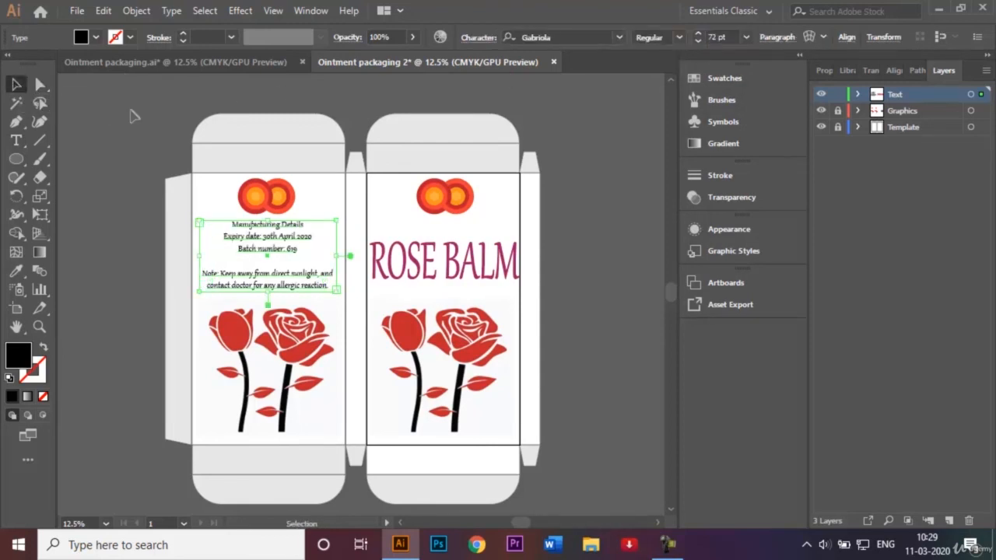
{"action": "left_click", "coordinate": [160, 130]}
Nudge the manufacturing details text slightly down, away from the circle graphic.
{"action": "left_click", "coordinate": [285, 285]}
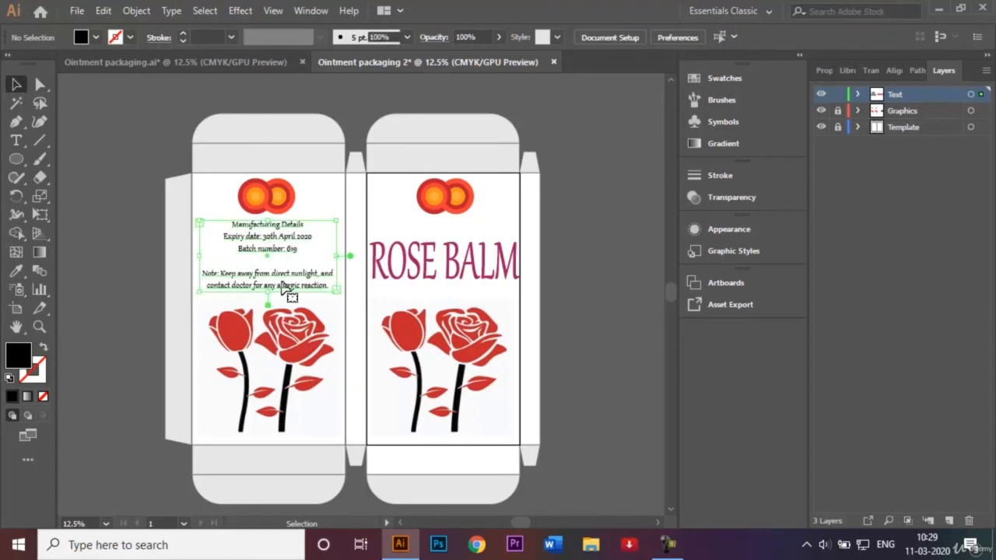
{"action": "key", "text": "Down"}
{"action": "key", "text": "Down"}
{"action": "key", "text": "Down"}
{"action": "key", "text": "Down"}
{"action": "key", "text": "Down"}
{"action": "key", "text": "Down"}
{"action": "key", "text": "Down"}
{"action": "key", "text": "Down"}
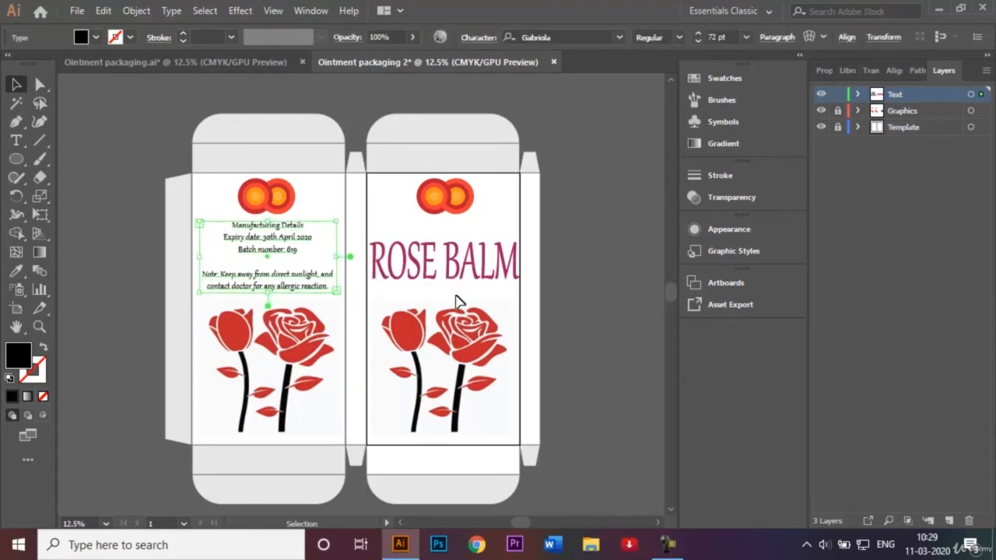
{"action": "key", "text": "Down"}
{"action": "key", "text": "Down"}
{"action": "key", "text": "Down"}
{"action": "key", "text": "Down"}
{"action": "key", "text": "Down"}
{"action": "key", "text": "Down"}
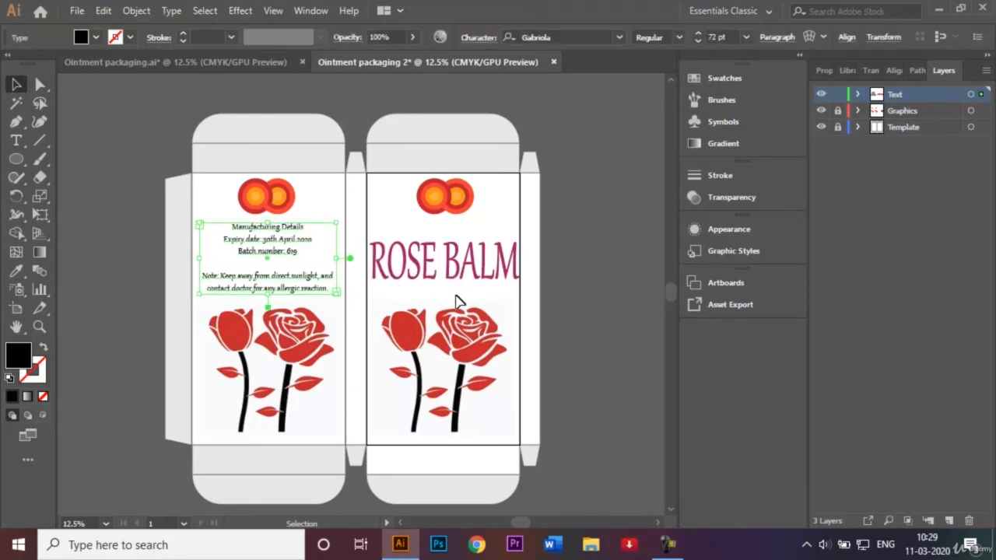
{"action": "left_click", "coordinate": [601, 245]}
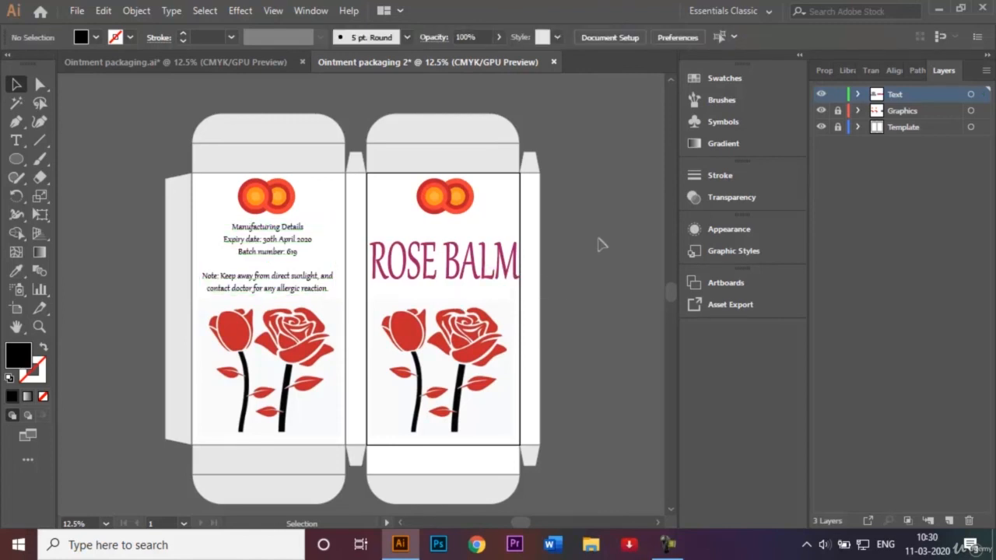
Add a small text frame reading "10 gms" in the lower-right corner of the ROSE BALM panel.
{"action": "left_click", "coordinate": [15, 140]}
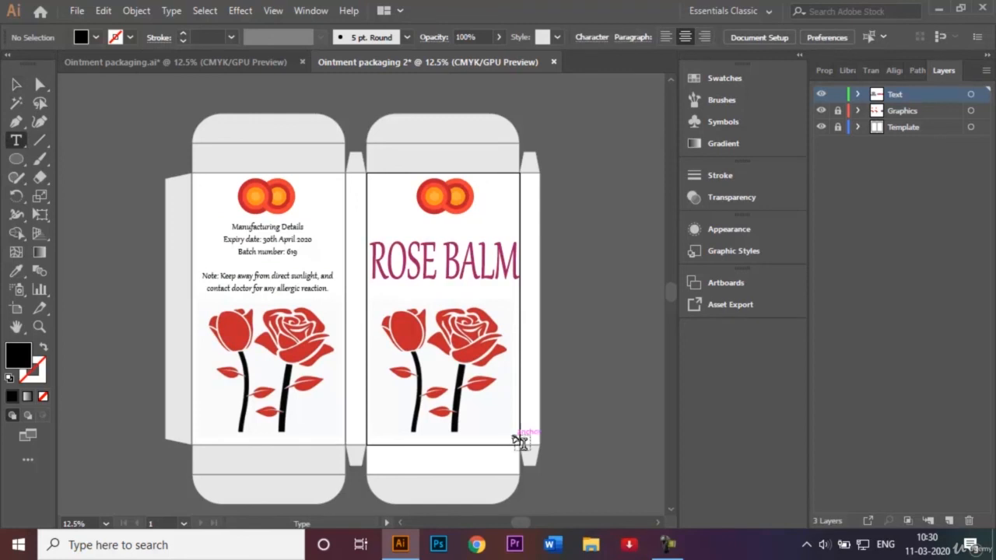
{"action": "left_click_drag", "start_coordinate": [481, 434], "coordinate": [519, 447]}
{"action": "type", "text": "10 "}
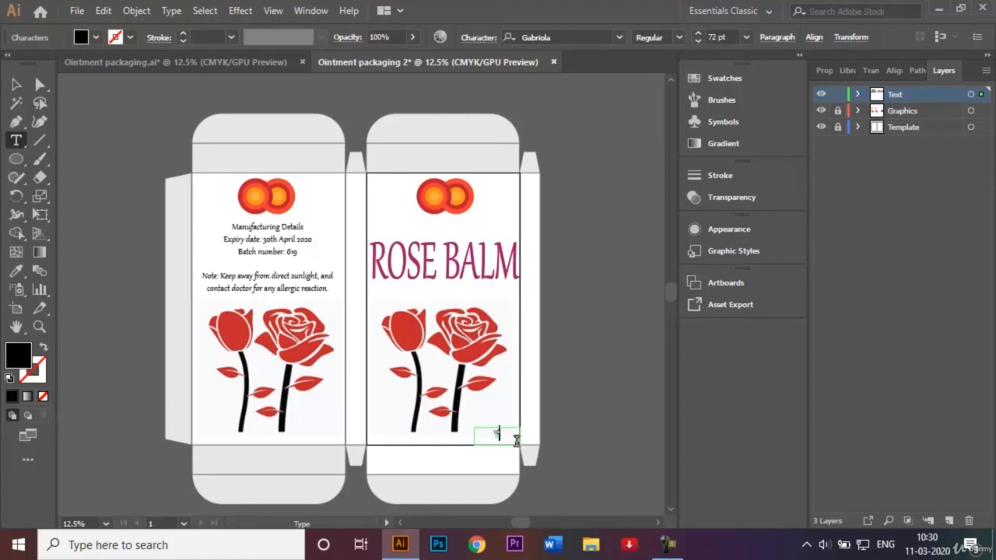
{"action": "type", "text": "gms"}
{"action": "left_click", "coordinate": [16, 87]}
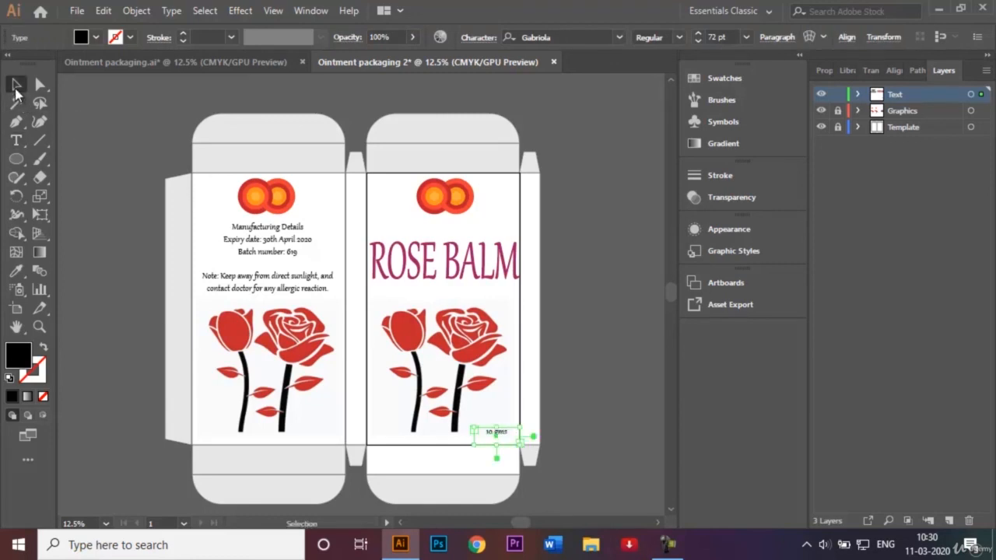
{"action": "left_click", "coordinate": [576, 282]}
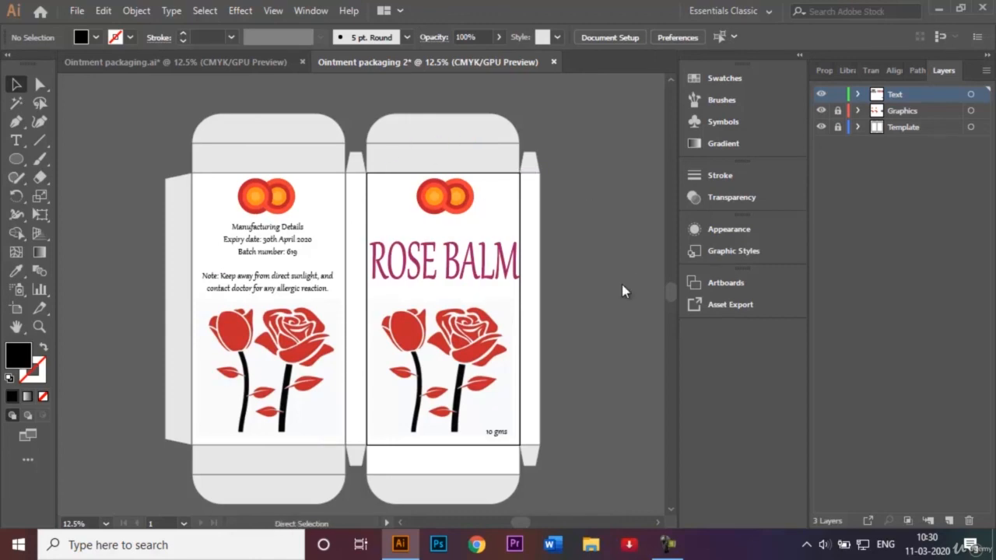
Open the image Throw in dustbin icon.jpg from the Logos folder.
{"action": "key", "text": "ctrl+o"}
{"action": "type", "text": "Th"}
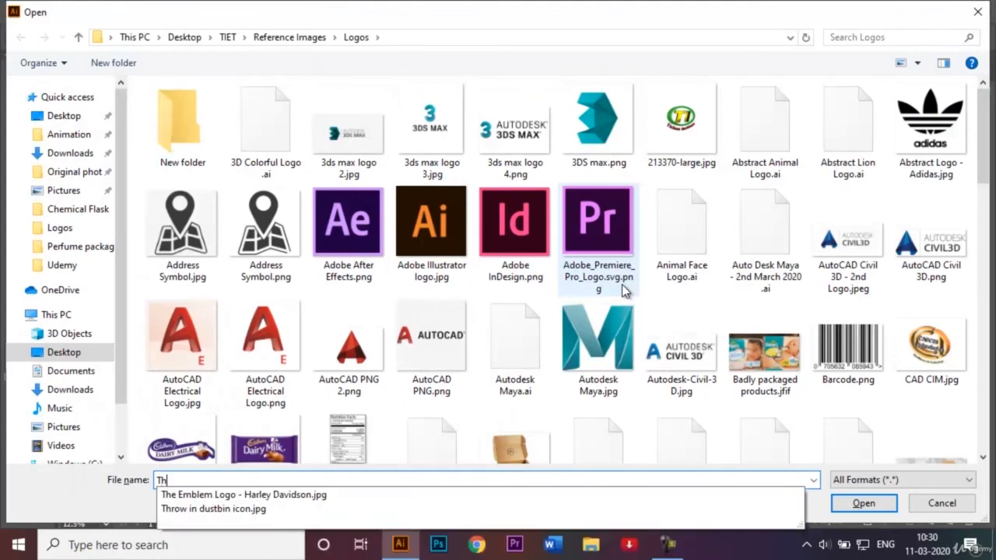
{"action": "left_click", "coordinate": [319, 509]}
{"action": "key", "text": "Return"}
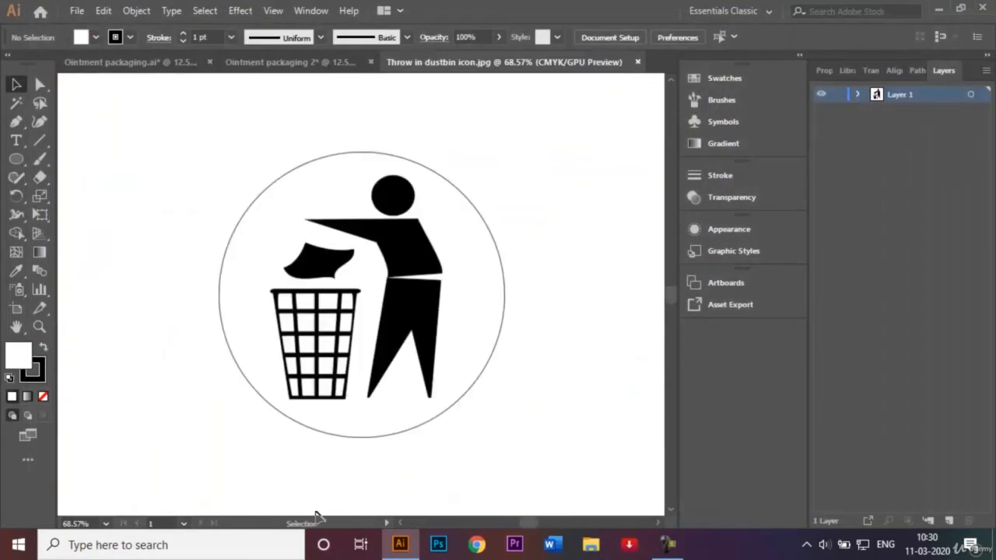
Copy the dustbin icon into Ointment packaging 2 and position it, scaled very small, in the lower-right corner of the left main panel.
{"action": "left_click", "coordinate": [378, 351]}
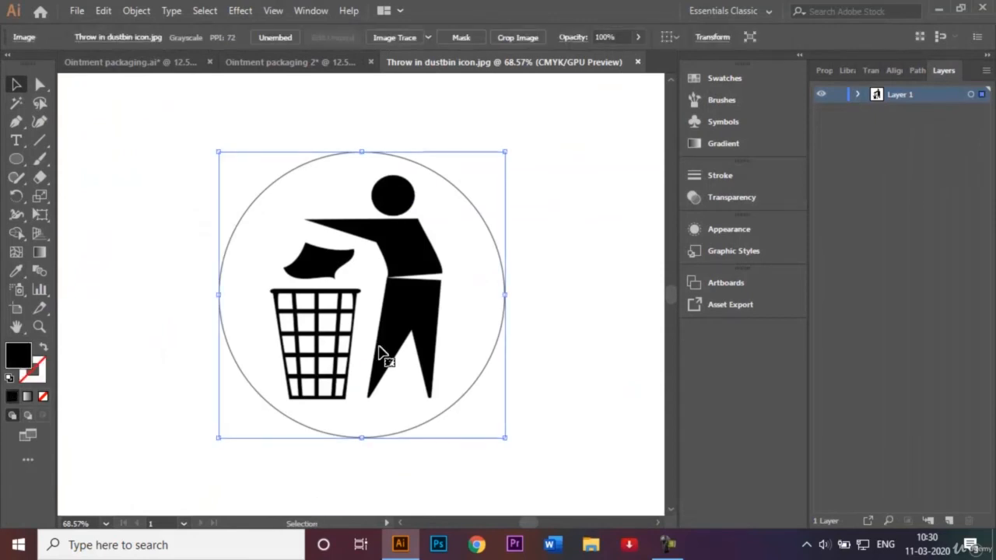
{"action": "left_click_drag", "start_coordinate": [366, 329], "coordinate": [327, 412]}
{"action": "key", "text": "Down"}
{"action": "key", "text": "Down"}
{"action": "key", "text": "Down"}
{"action": "key", "text": "Down"}
{"action": "key", "text": "Down"}
{"action": "key", "text": "Down"}
{"action": "key", "text": "Down"}
{"action": "key", "text": "Down"}
{"action": "key", "text": "Down"}
{"action": "key", "text": "Down"}
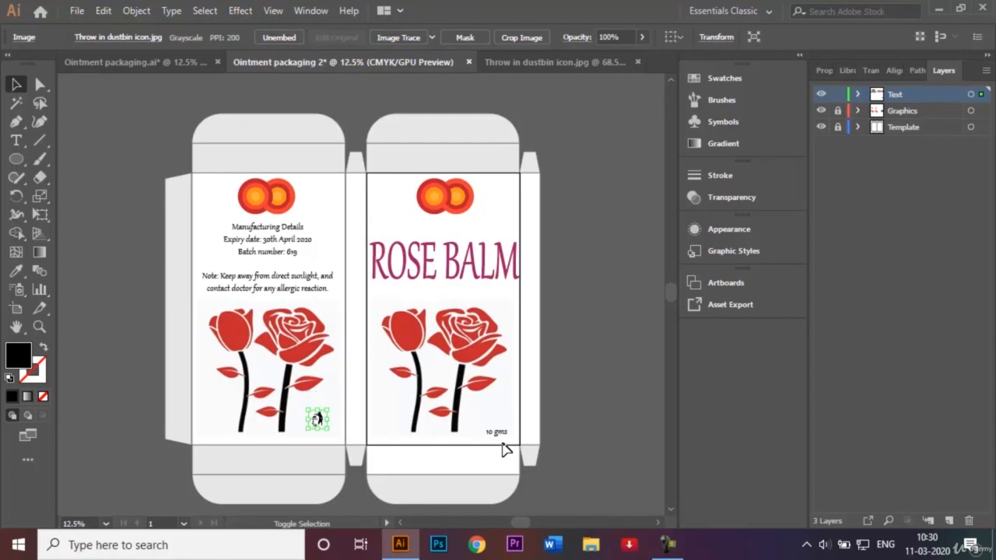
{"action": "key", "text": "Right"}
{"action": "key", "text": "Right"}
{"action": "key", "text": "Right"}
{"action": "key", "text": "Right"}
{"action": "key", "text": "Right"}
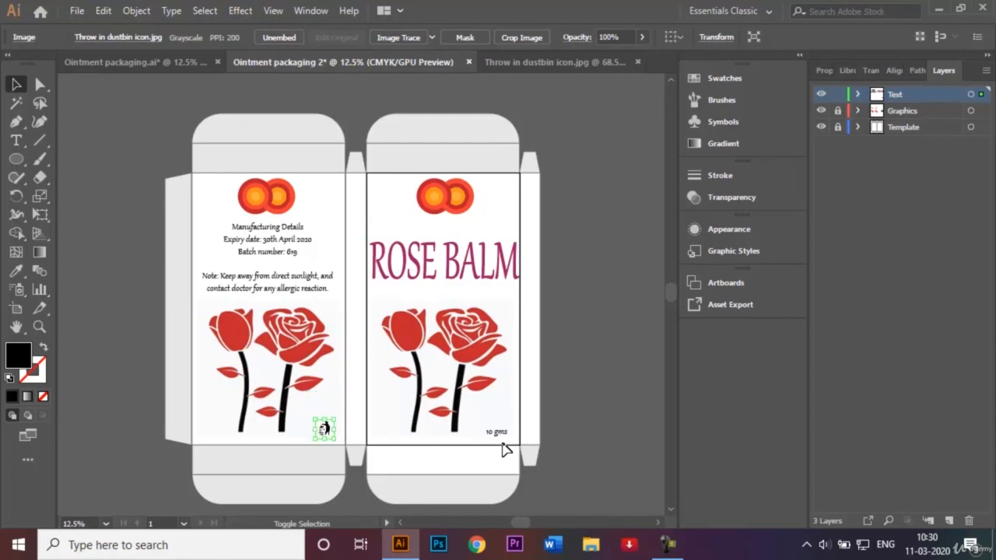
{"action": "left_click", "coordinate": [631, 272]}
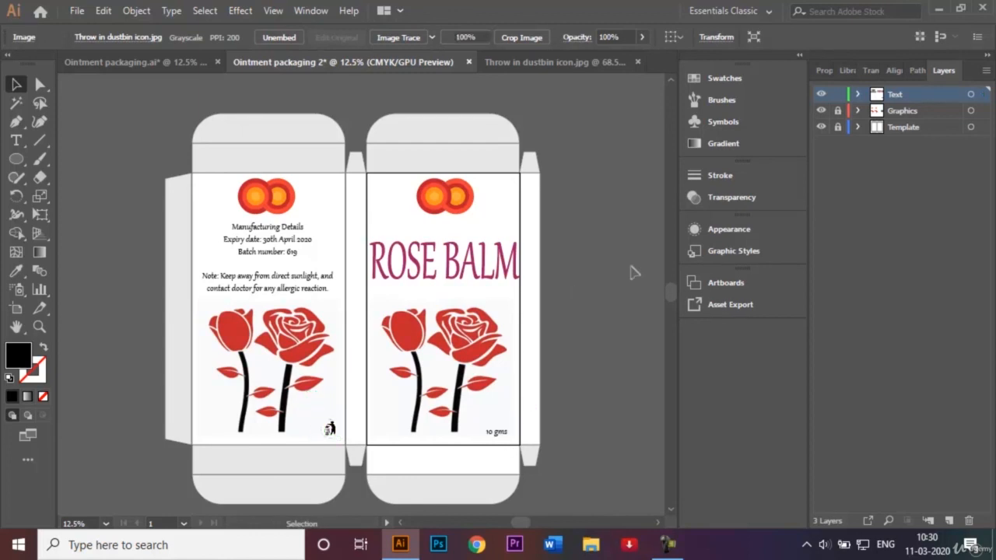
Close the dustbin icon image and save the packaging design as Ointment packaging 2.ai in Illustrator CC format.
{"action": "left_click", "coordinate": [636, 62]}
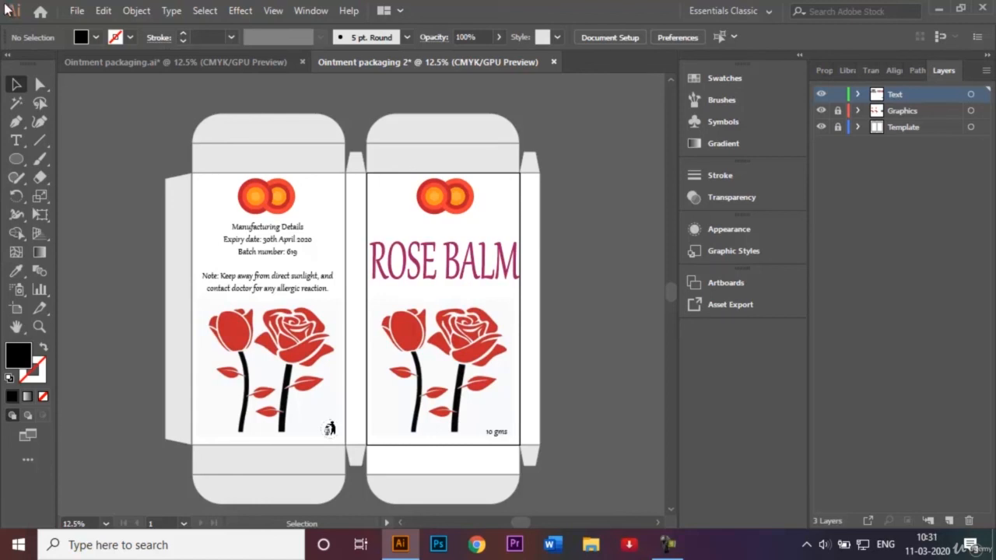
{"action": "left_click", "coordinate": [78, 12]}
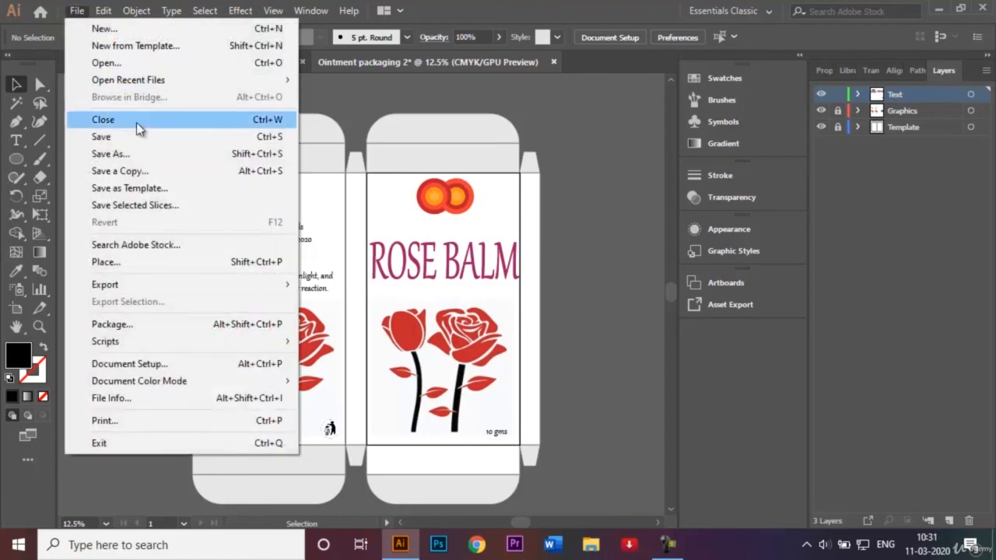
{"action": "left_click", "coordinate": [154, 158]}
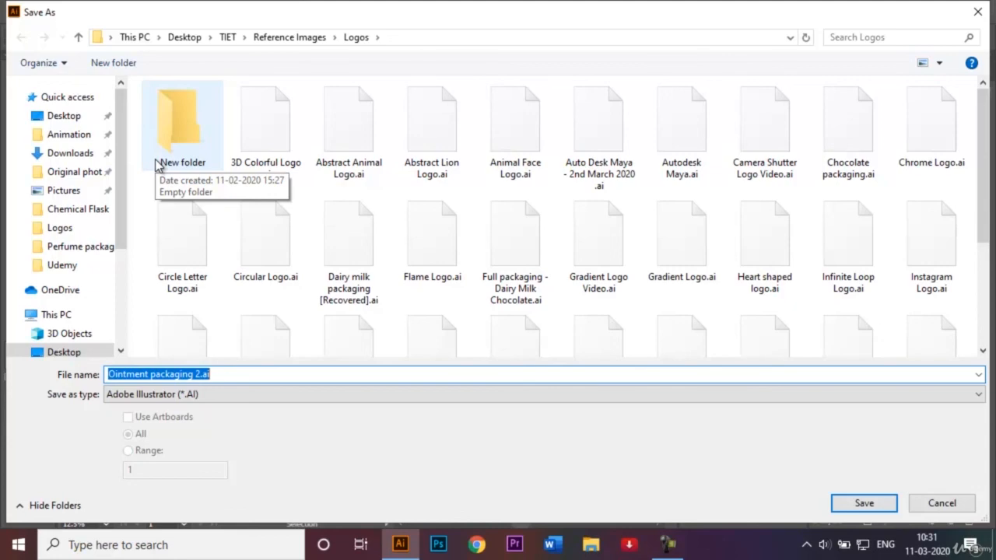
{"action": "left_click", "coordinate": [877, 504]}
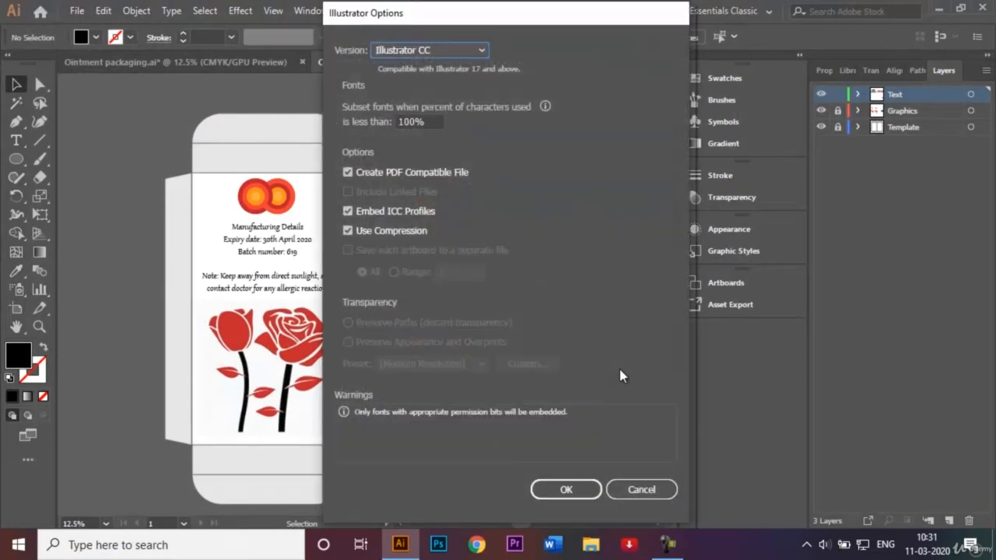
{"action": "left_click", "coordinate": [565, 489]}
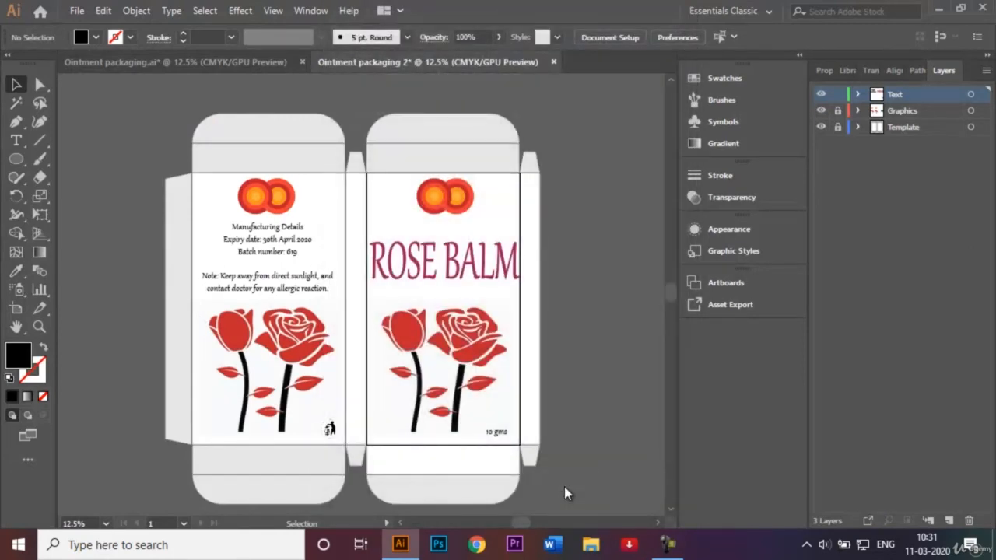